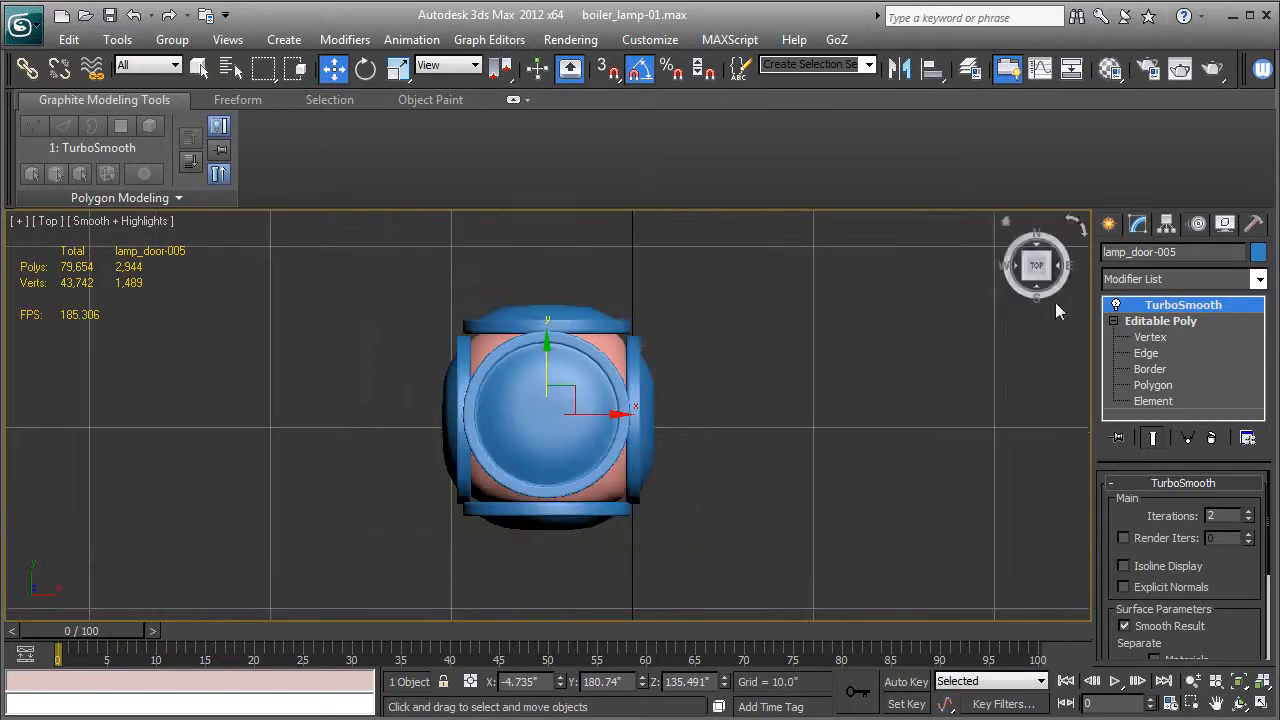
Create a TubeCap centred on the lamp in the top view, inner radius about 6.08, outer radius about 7.29, with 6 segments.
left_click(1108, 226)
left_click(1145, 352)
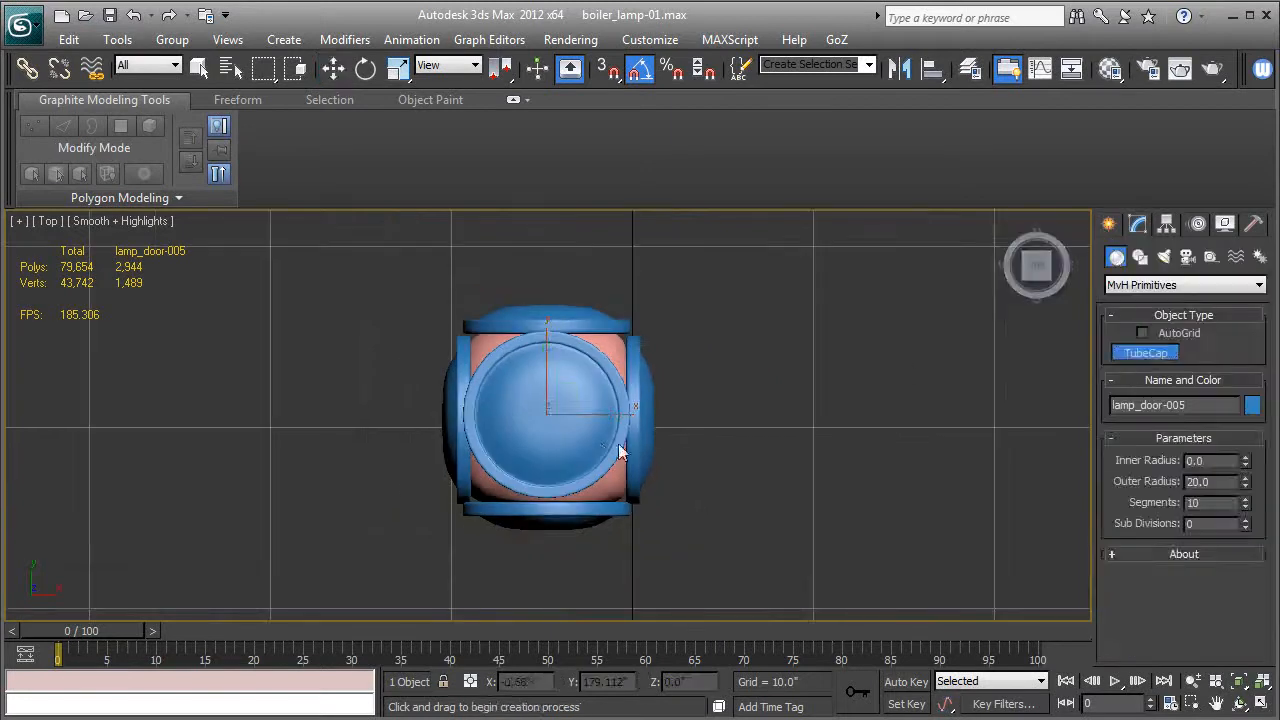
key("F3")
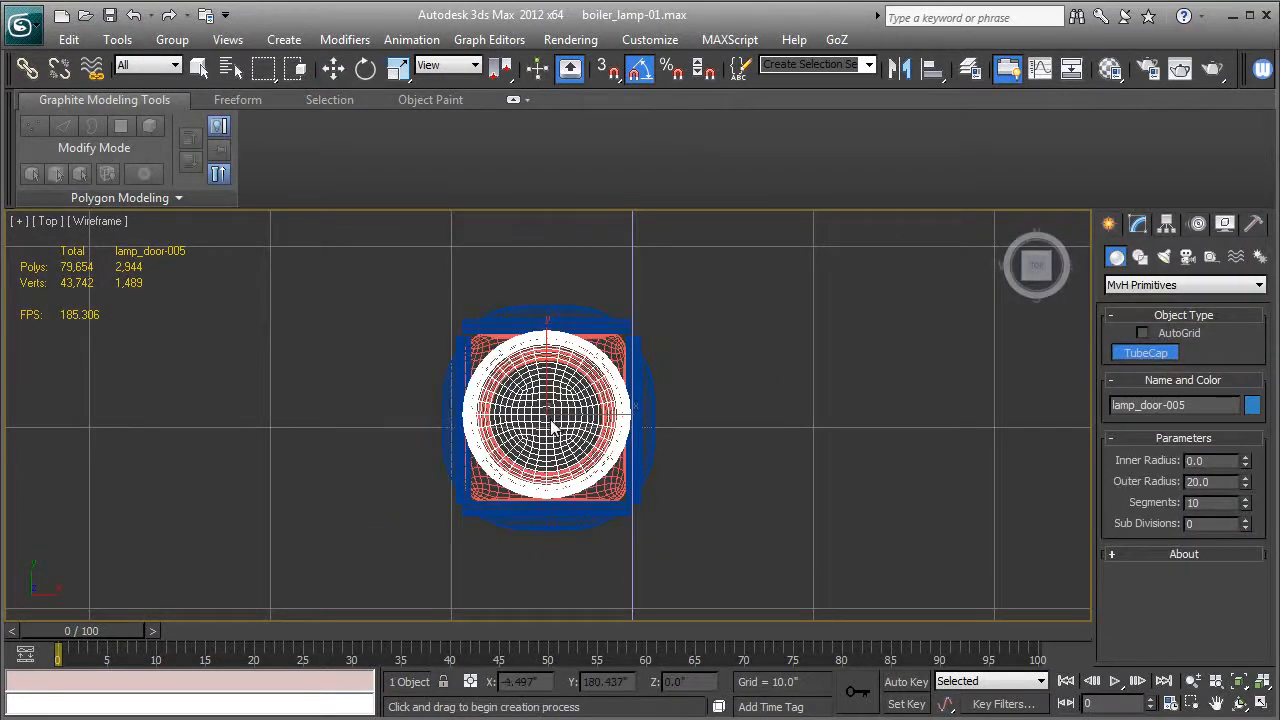
left_click_drag(549, 425, 680, 468)
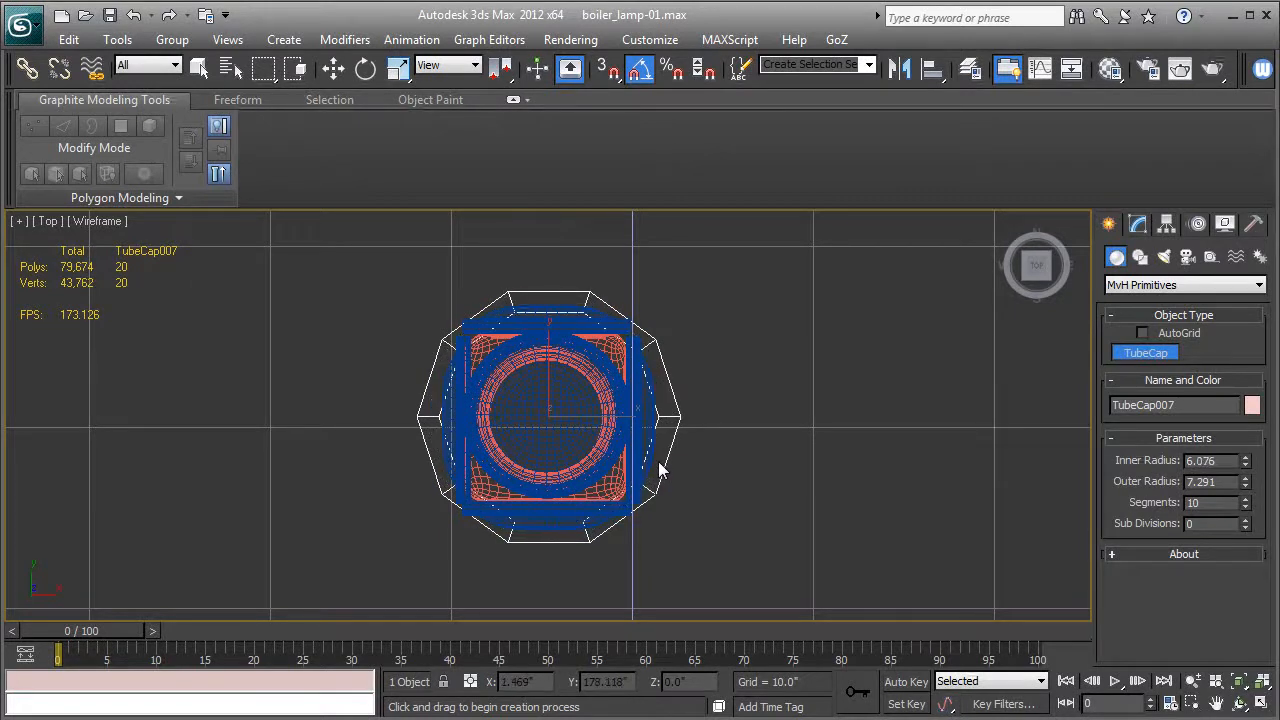
left_click(1245, 508)
left_click(1246, 509)
left_click(1246, 509)
left_click(1246, 509)
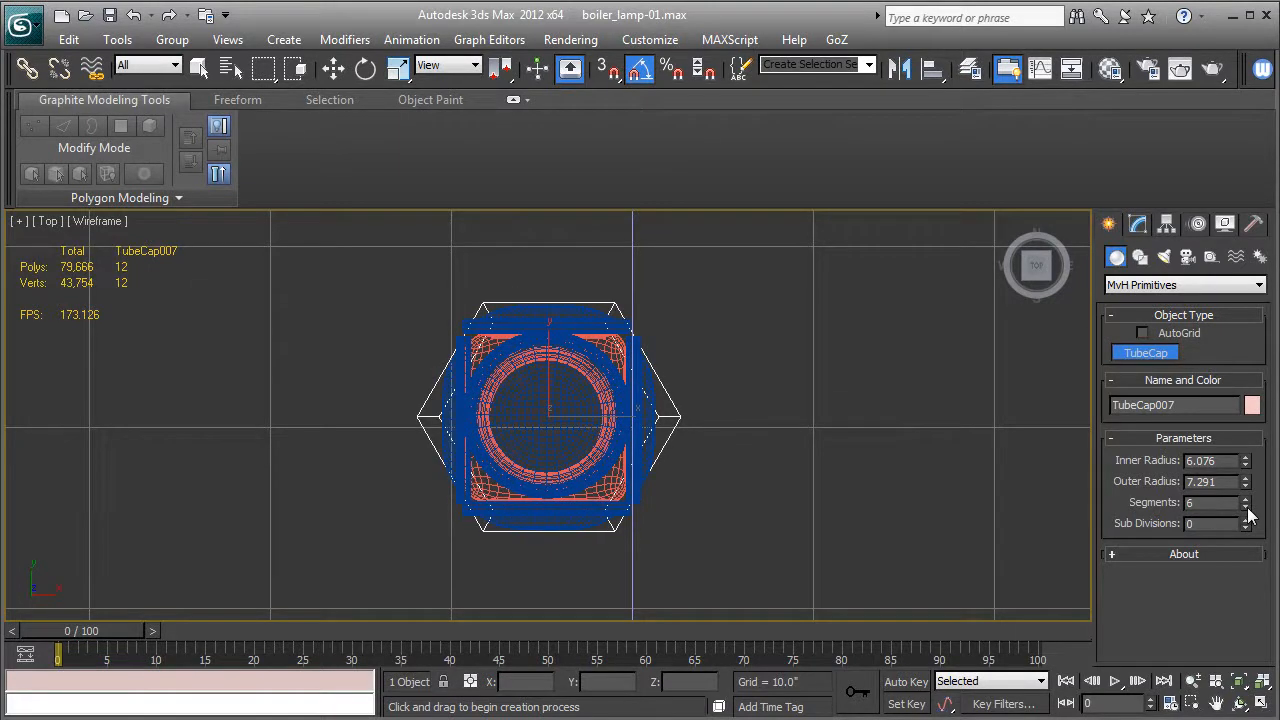
Convert the hexagonal TubeCap to an Editable Poly.
left_click(1142, 227)
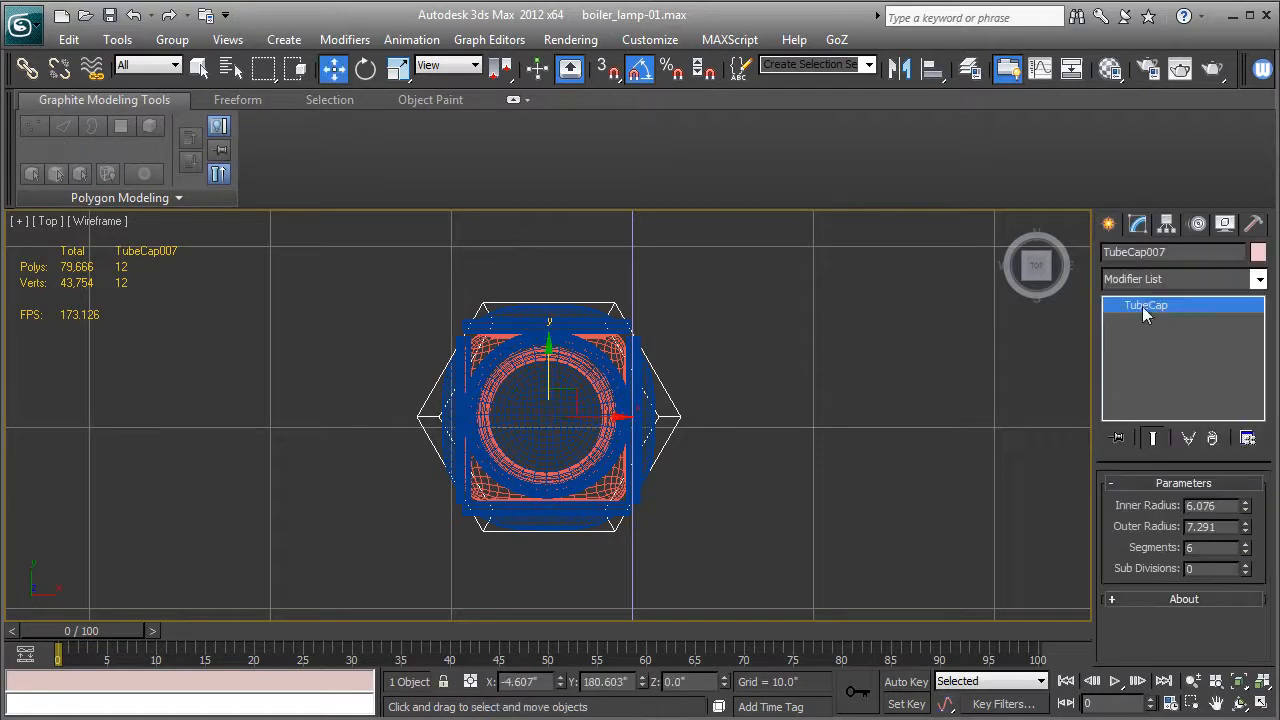
right_click(1142, 308)
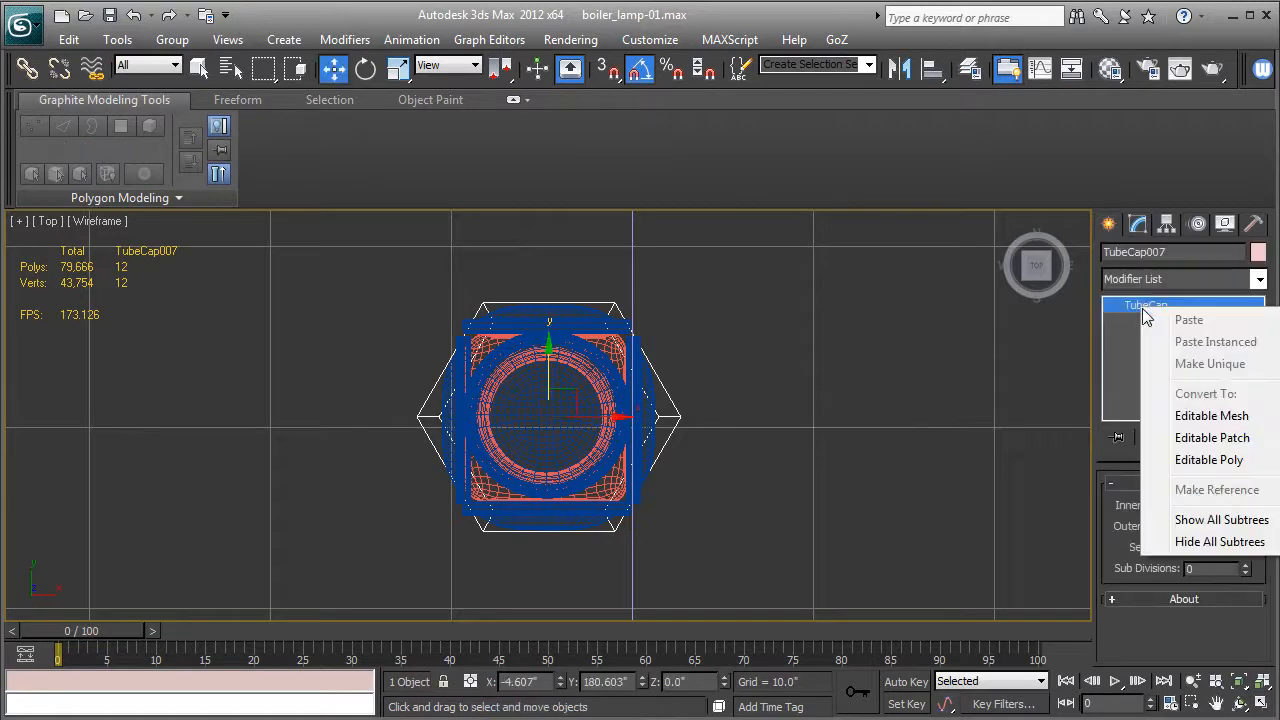
left_click(1192, 460)
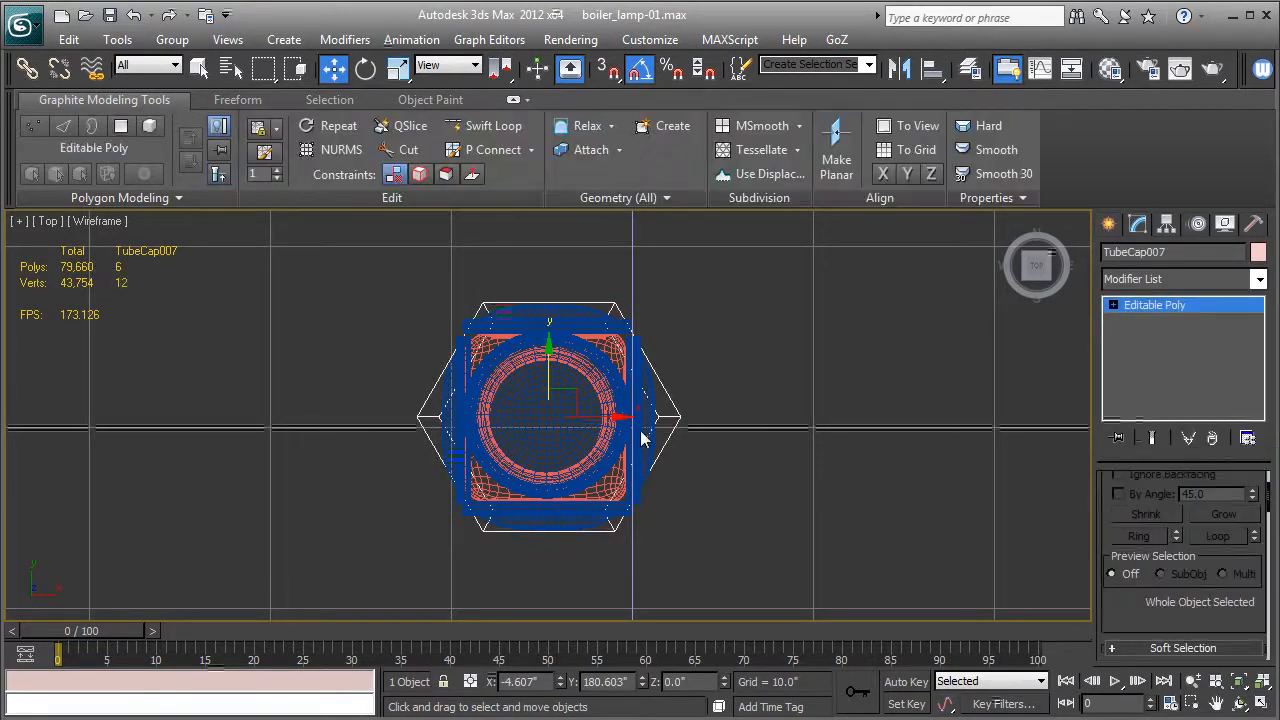
Raise the hexagonal ring so that it sits at the underside of the lamp.
key("p")
scroll(640, 430, "up", 3)
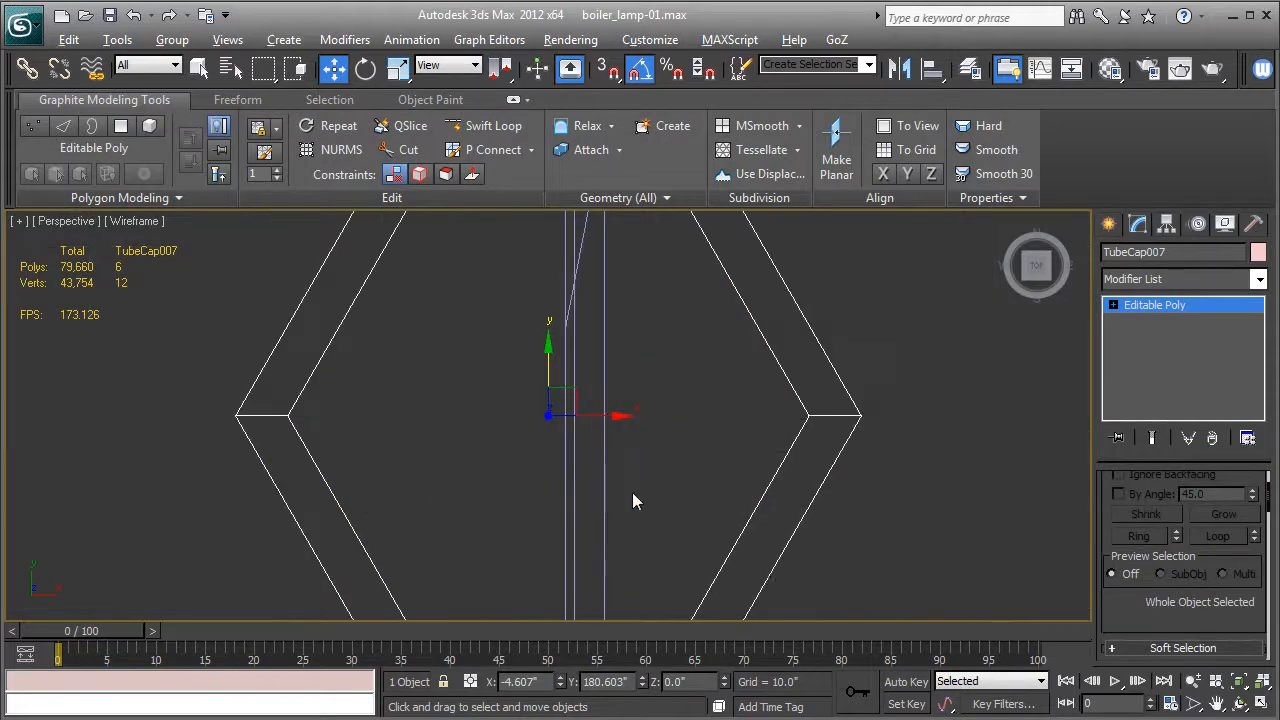
middle_click_drag(642, 479, 651, 357, "alt")
scroll(651, 361, "down", 8)
scroll(706, 490, "down", 8)
middle_click_drag(645, 423, 655, 515)
key("F3")
key("F3")
left_click_drag(535, 485, 570, 313)
key("l")
scroll(590, 454, "up", 5)
scroll(590, 463, "up", 5)
left_click_drag(556, 384, 580, 263)
key("p")
middle_click_drag(591, 287, 585, 407)
middle_click_drag(497, 418, 547, 409, "alt")
key("F3")
scroll(584, 471, "down", 5)
scroll(550, 415, "down", 3)
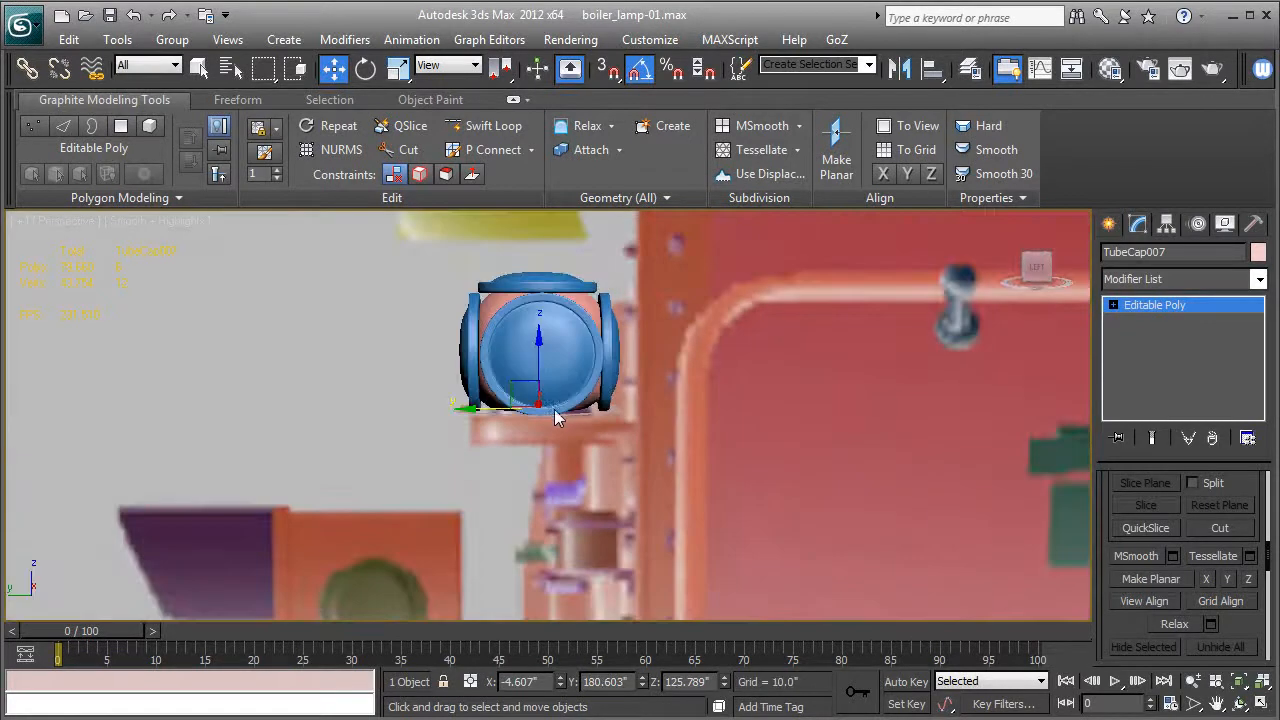
Unhide all scene objects without unhiding the layers.
left_click(1225, 223)
left_click(1168, 606)
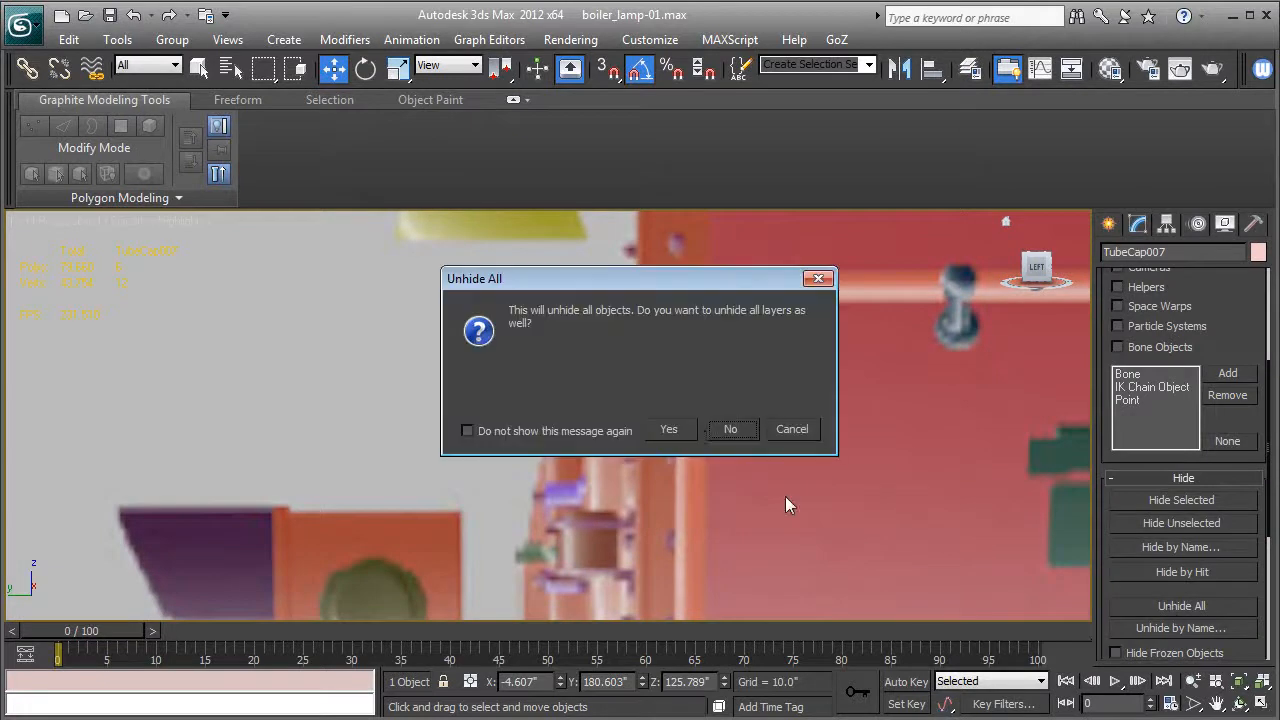
left_click(717, 431)
middle_click_drag(764, 455, 830, 449)
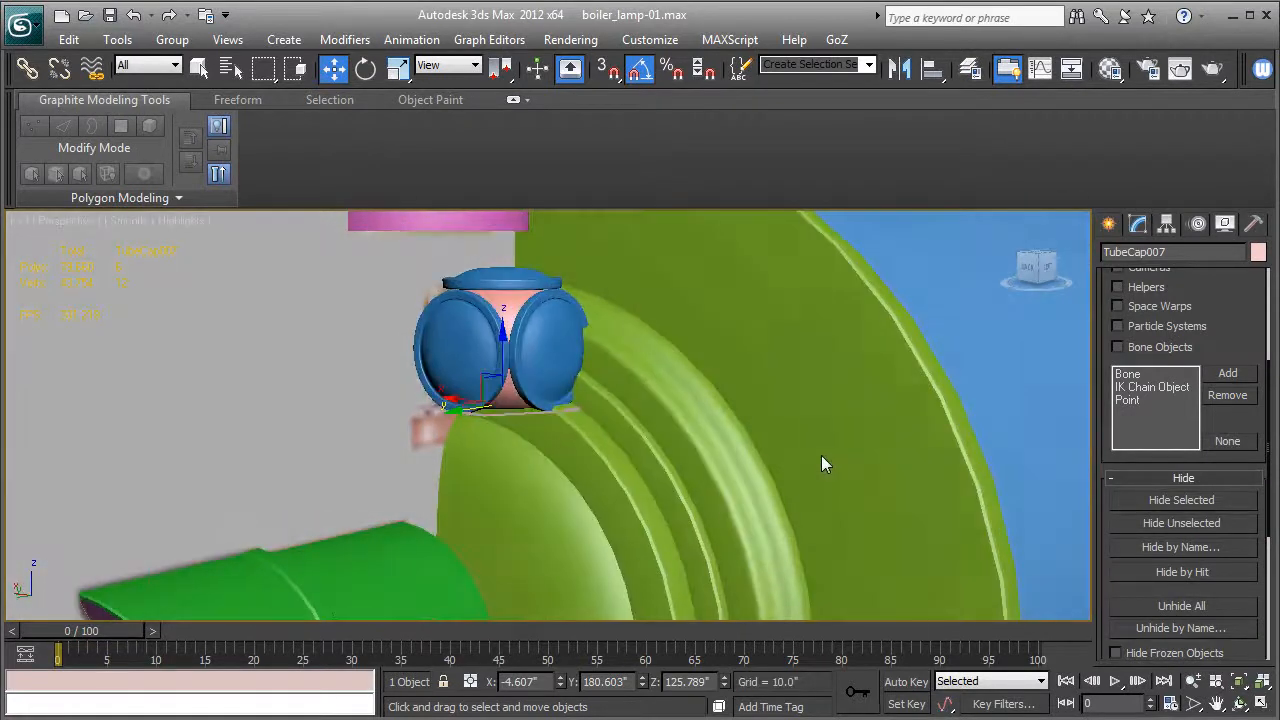
key("F3")
key("F3")
key("F3")
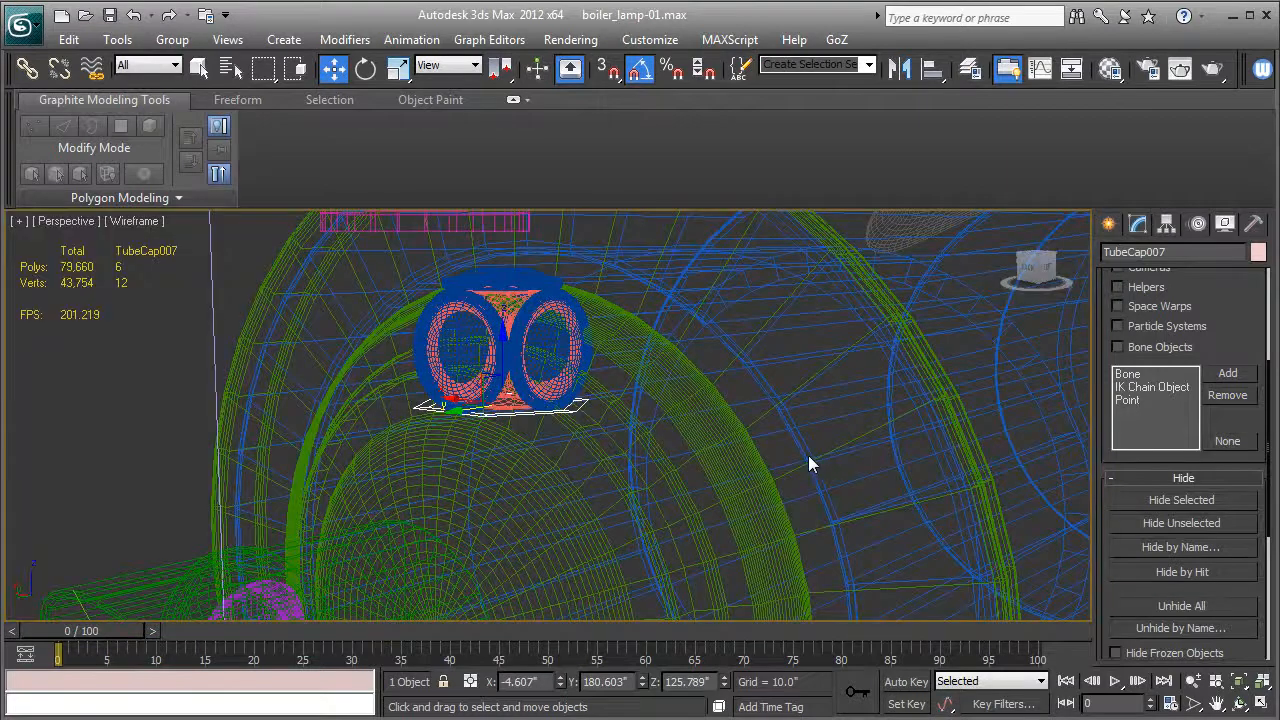
Select the lamp together with its hexagonal ring and move it about 3.7" away from the boiler front and about 1.2" down.
key("l")
key("z")
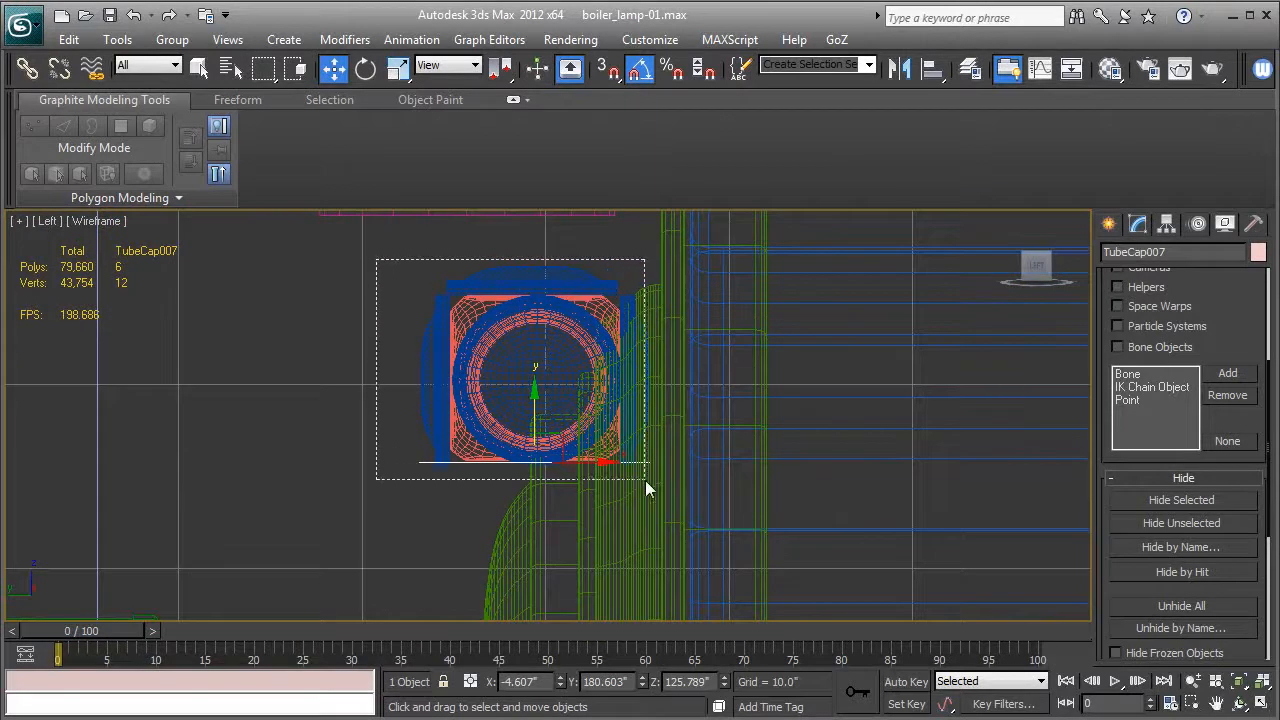
left_click_drag(654, 484, 654, 484)
left_click_drag(448, 509, 847, 578)
key("z")
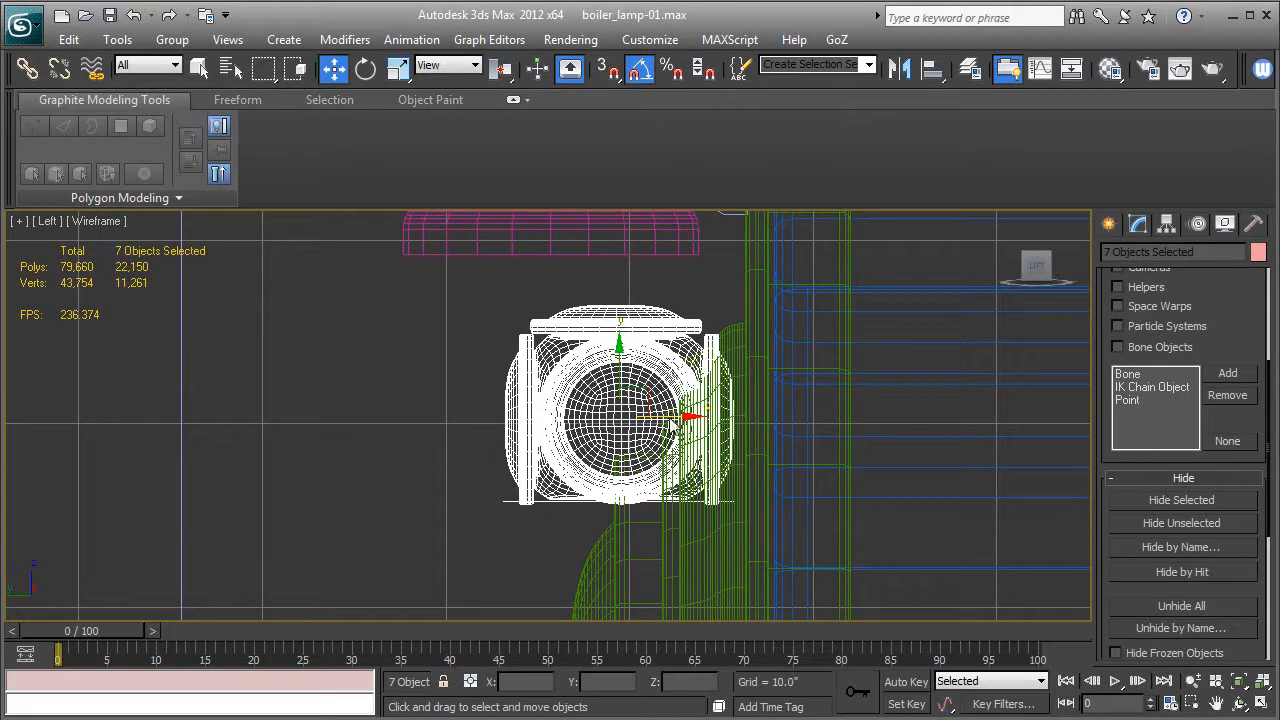
left_click_drag(652, 425, 606, 425)
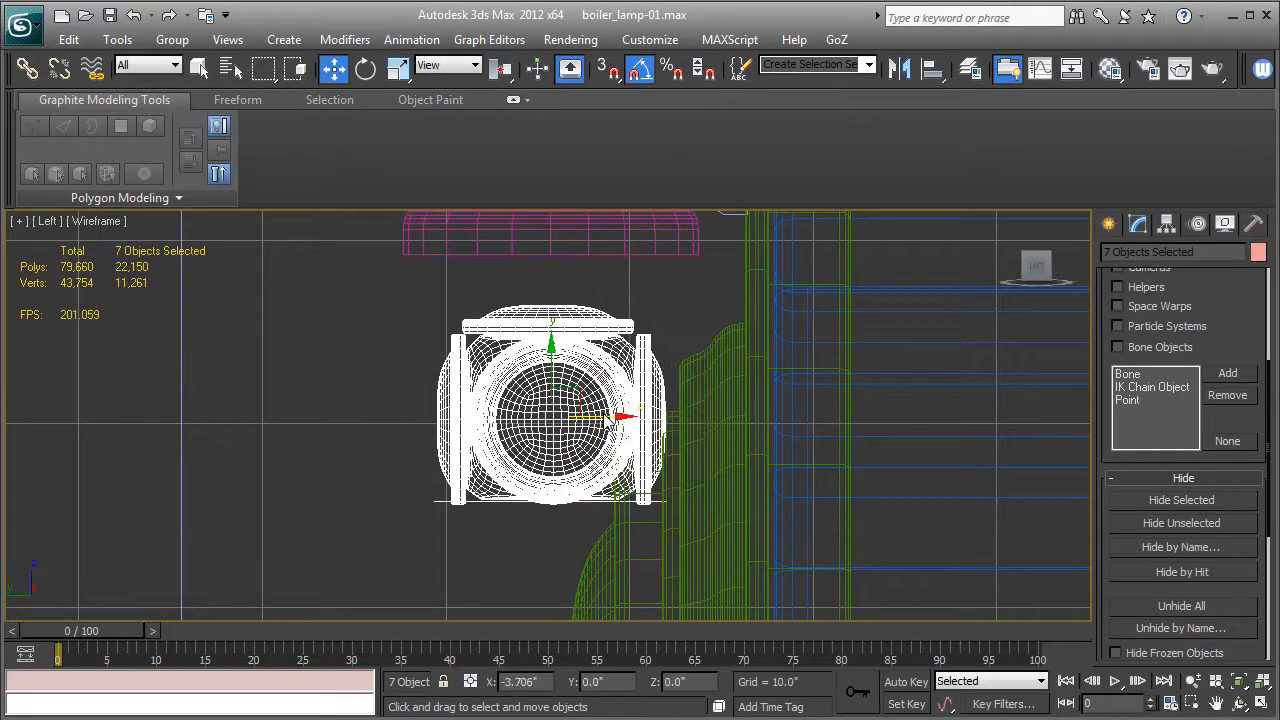
key("F3")
middle_click_drag(658, 410, 671, 501)
scroll(671, 501, "down", 2)
left_click_drag(556, 417, 562, 432)
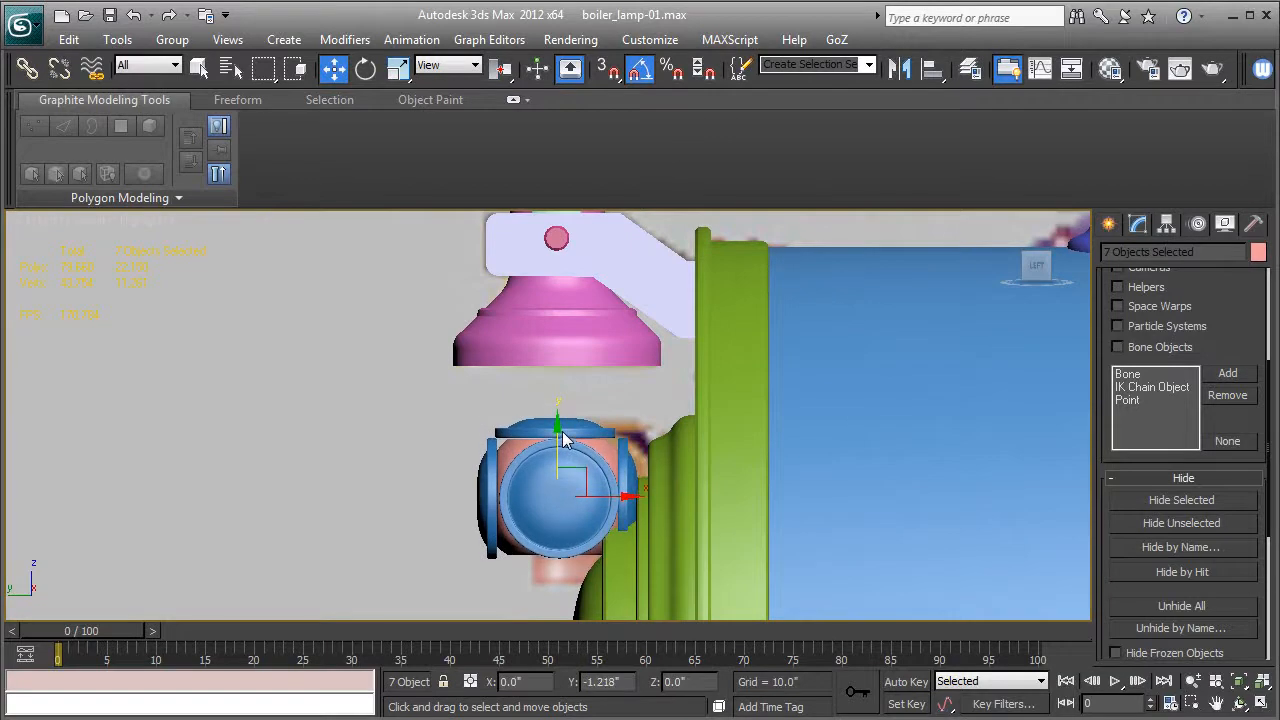
Move the lamp assembly sideways across the boiler front and bring it back closer to the boiler.
key("p")
key("z")
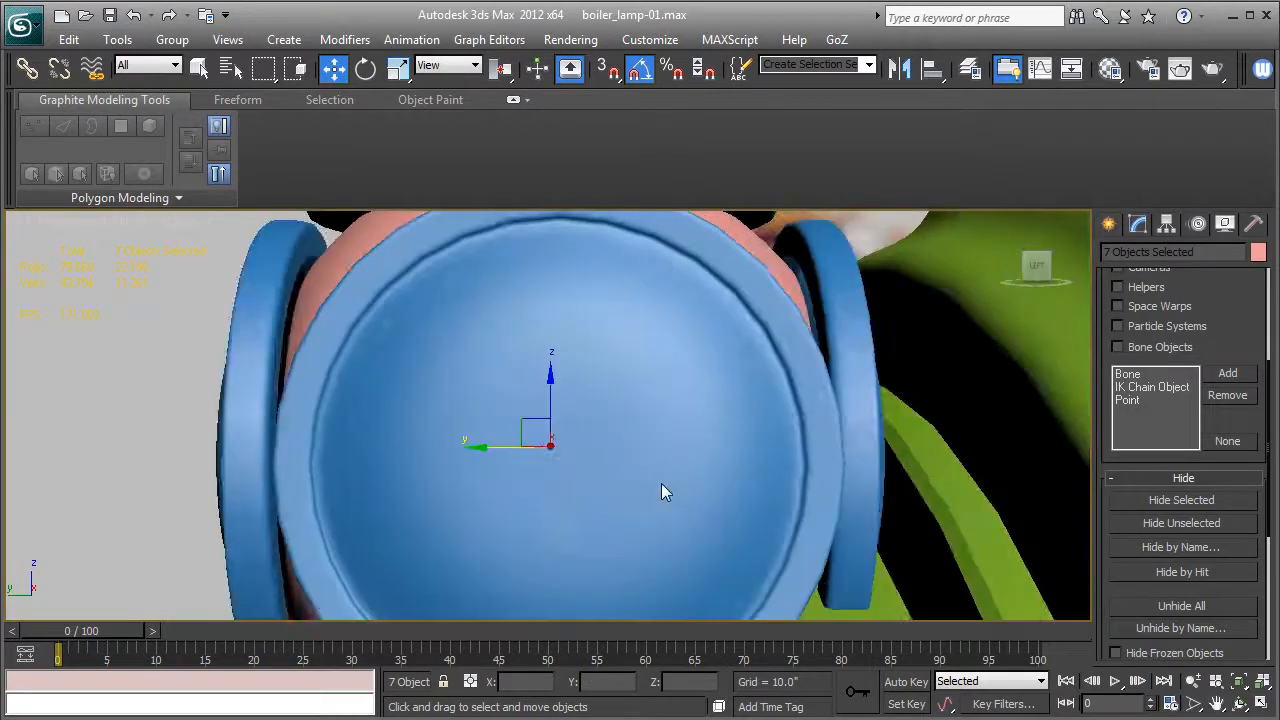
middle_click_drag(633, 468, 778, 506, "alt")
scroll(778, 506, "down", 5)
left_click_drag(492, 428, 708, 455)
key("l")
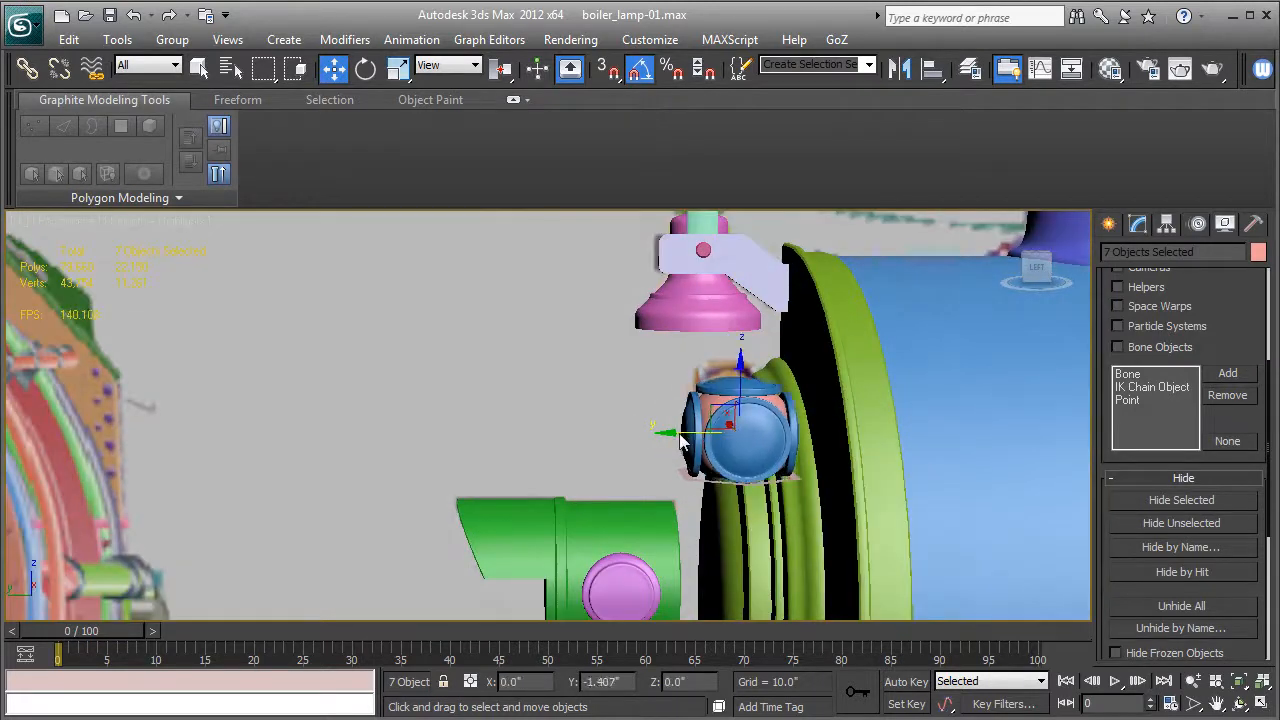
middle_click_drag(694, 437, 566, 420, "alt")
scroll(566, 420, "up", 5)
key("F4")
scroll(689, 443, "up", 2)
middle_click_drag(689, 443, 565, 437)
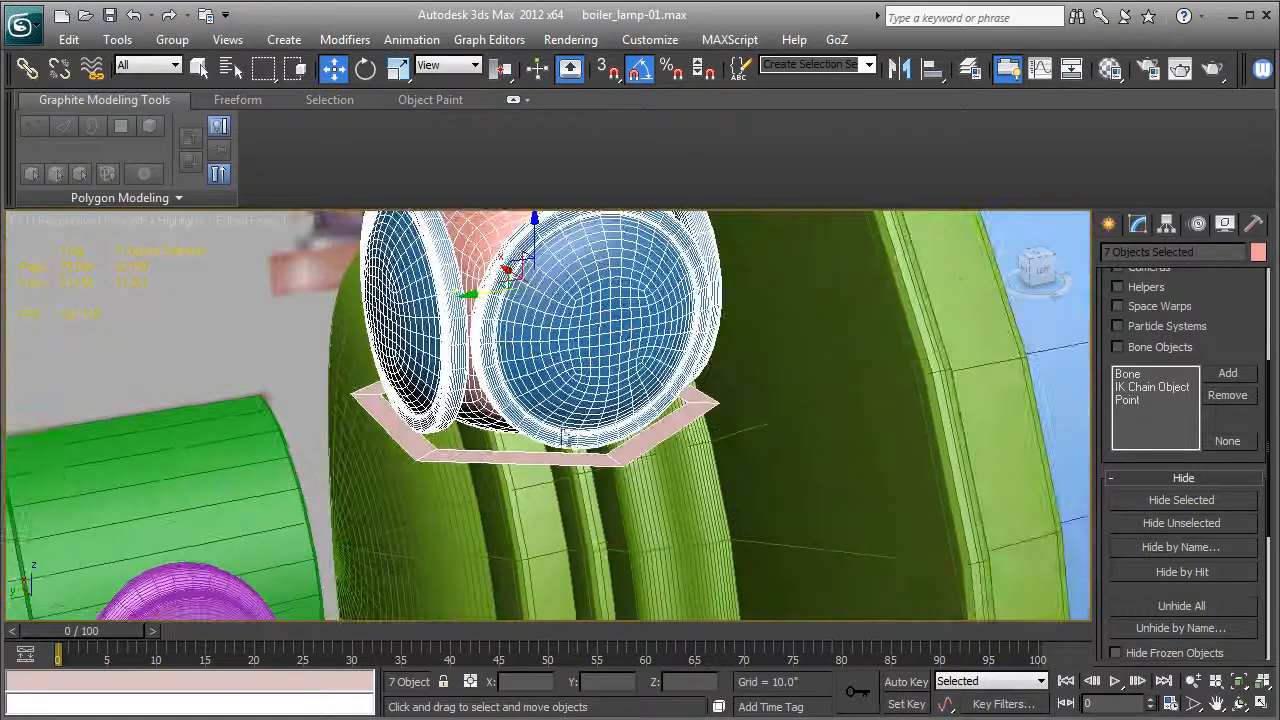
Cap the inner border of the hexagonal ring to turn it into a closed plate.
left_click(509, 457)
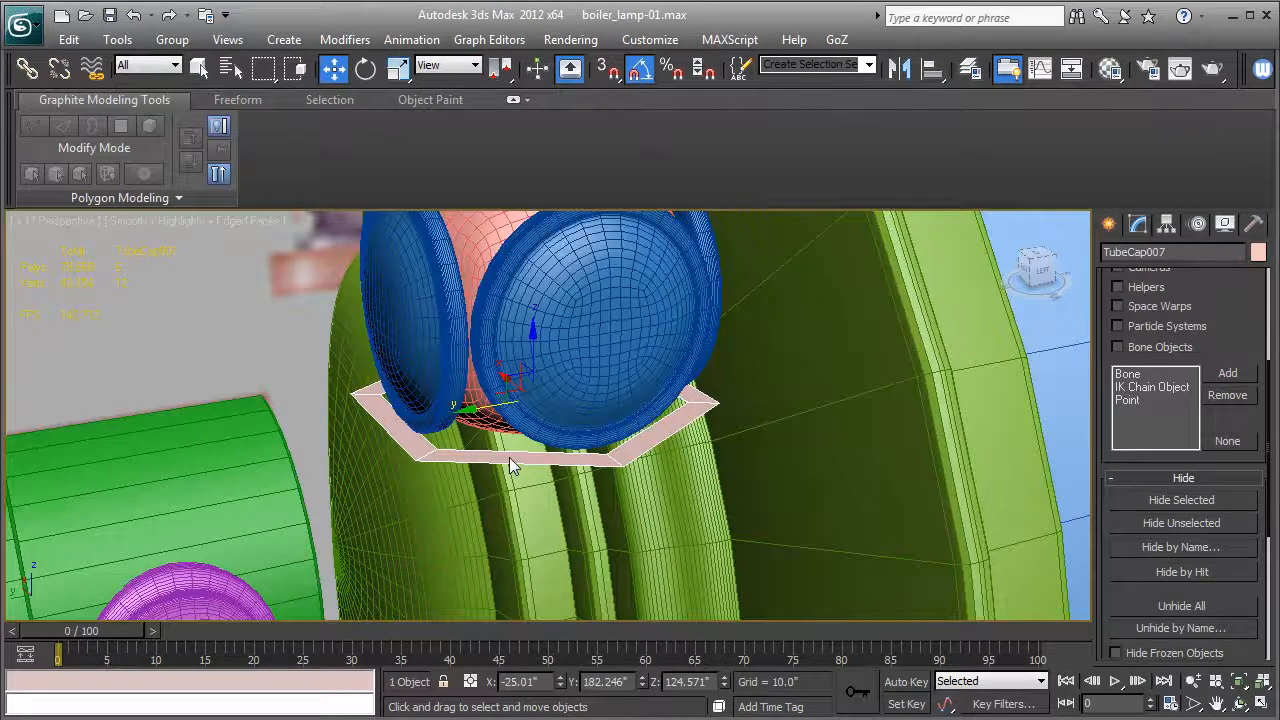
left_click(1144, 225)
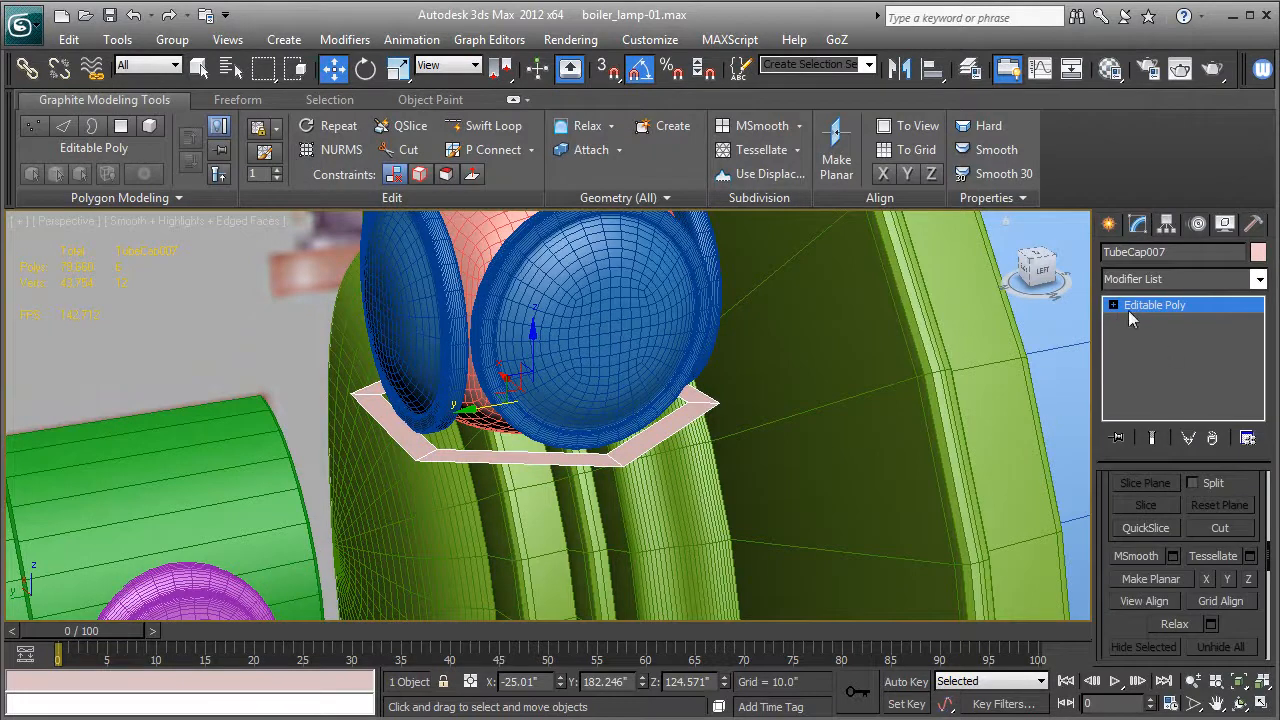
left_click(1113, 305)
left_click(1150, 353)
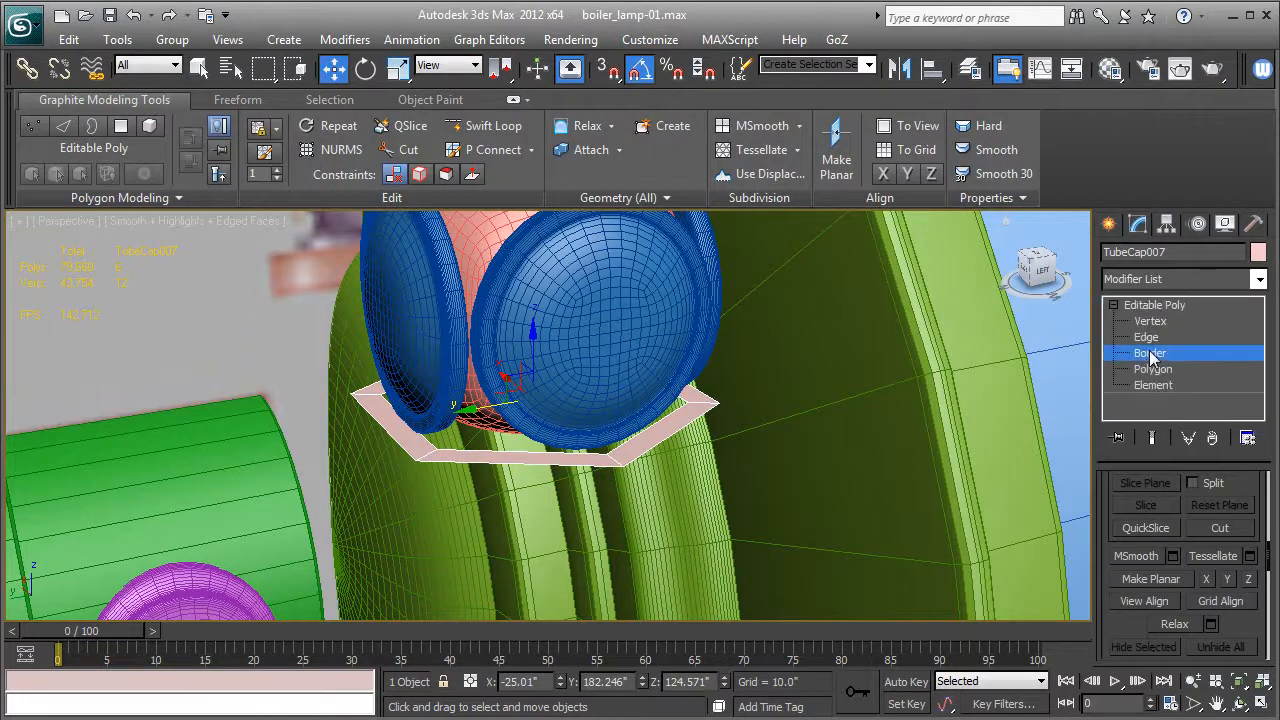
left_click(615, 460)
scroll(1150, 560, "down", 5)
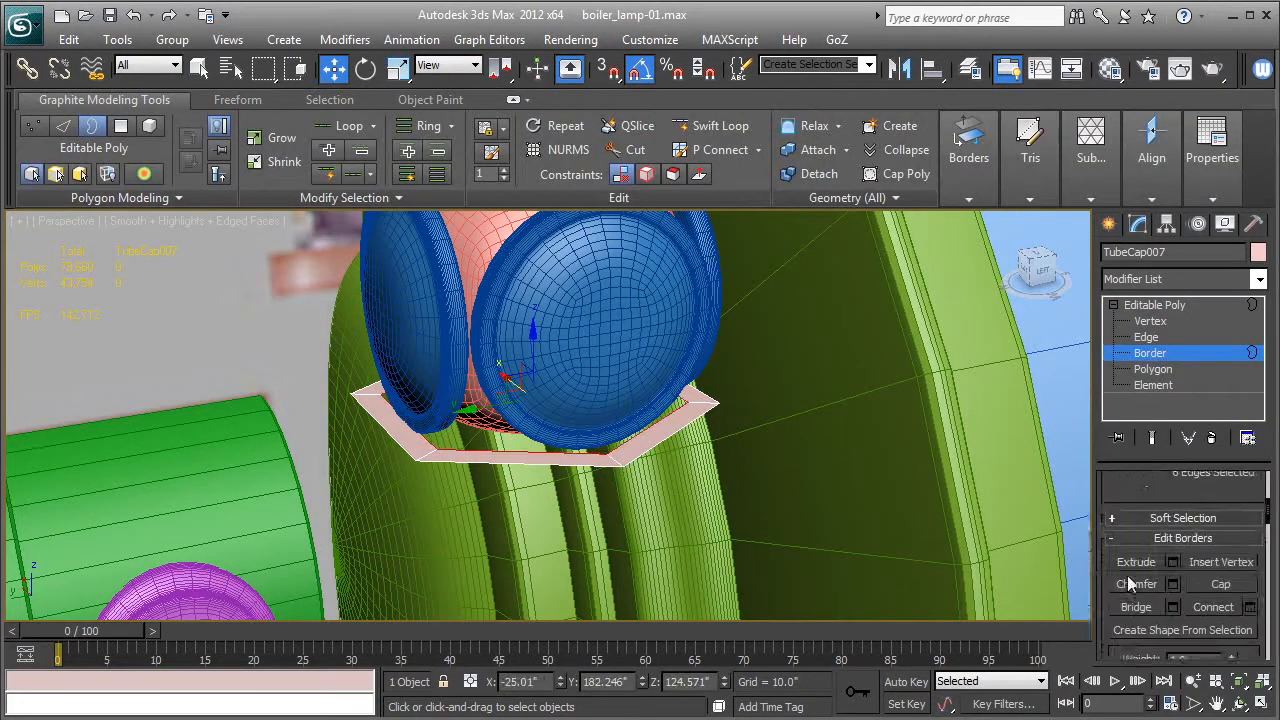
middle_click_drag(732, 447, 613, 547, "alt")
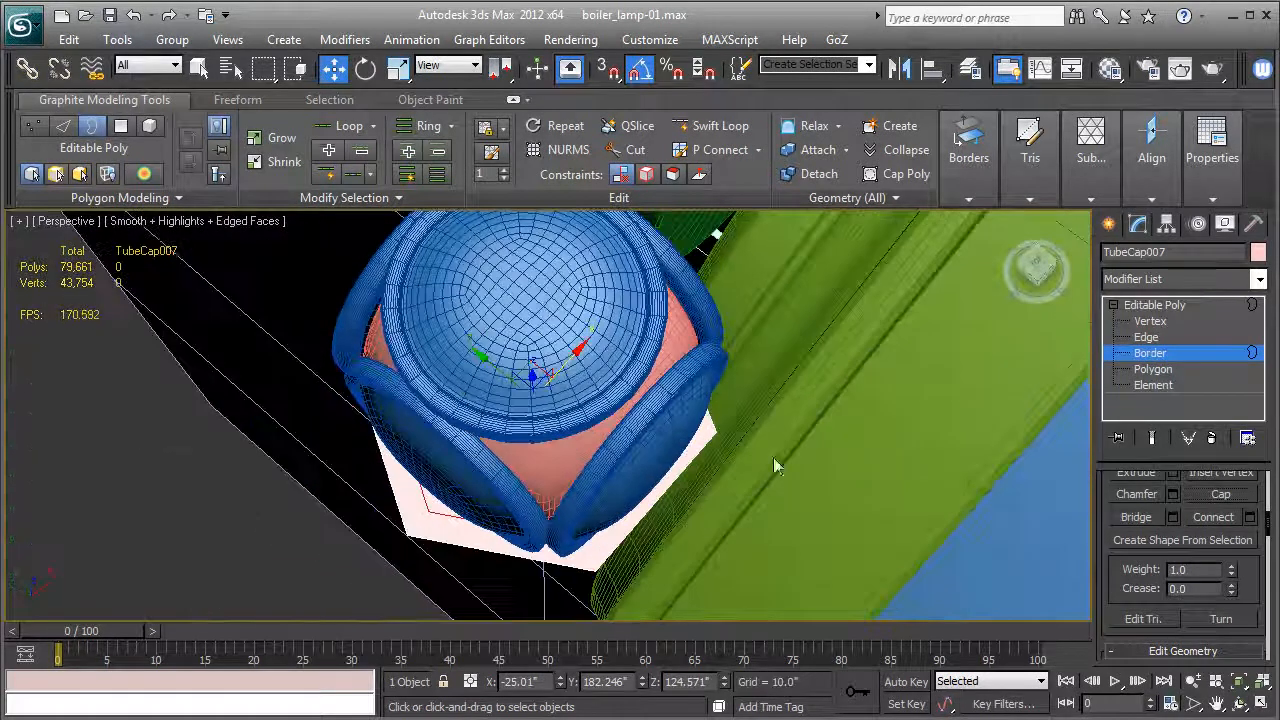
Scale the four vertices on the plate's boiler side apart until the plate's sides run straight to the rear.
left_click(1150, 321)
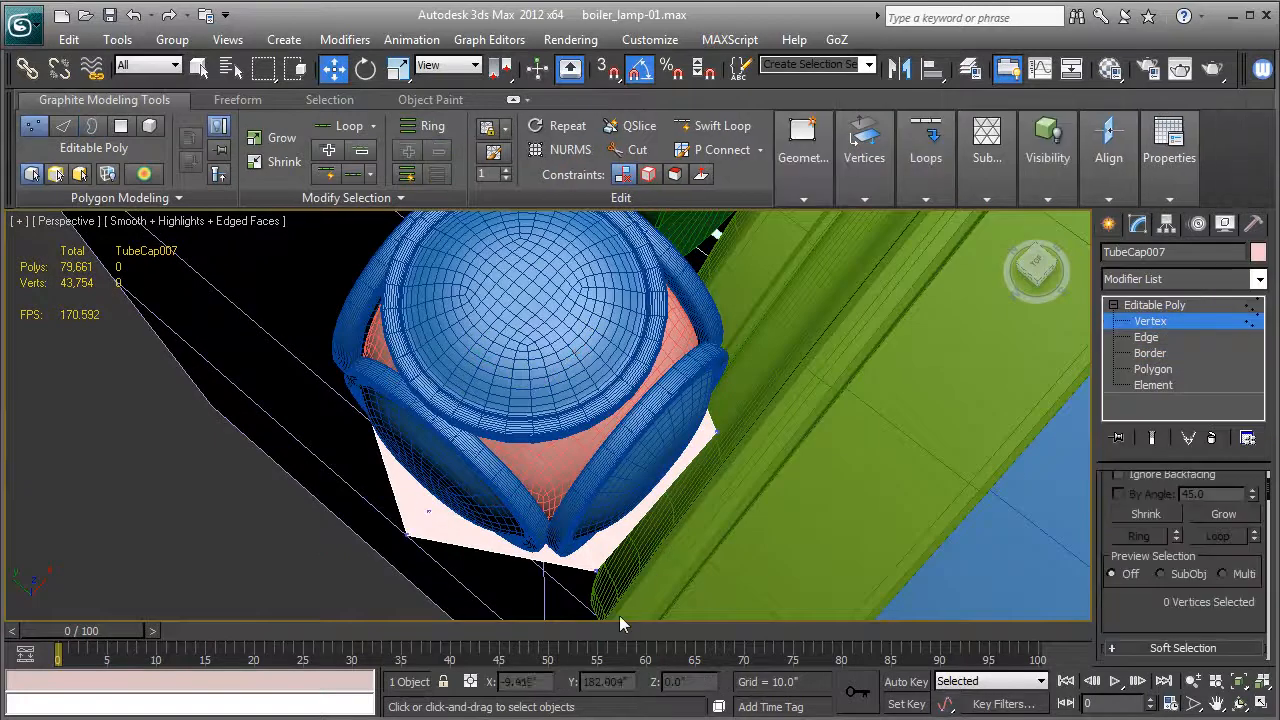
key("F3")
left_click(566, 531)
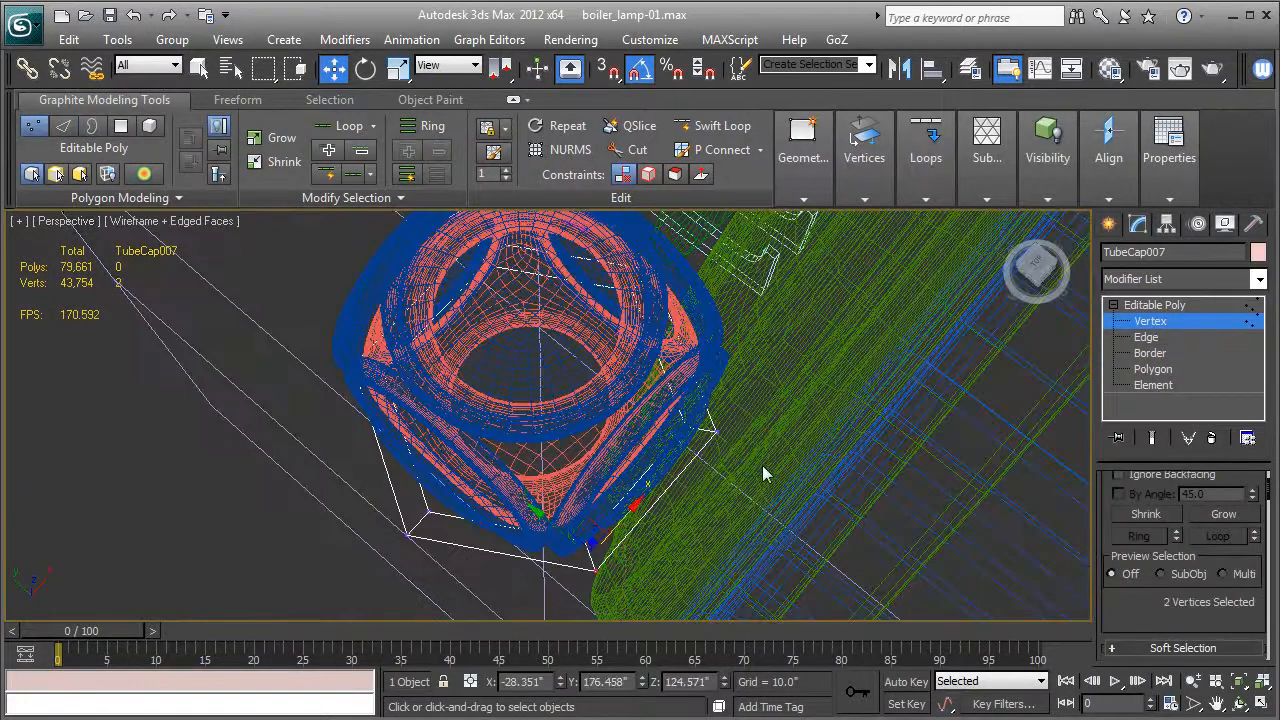
left_click_drag(668, 428, 543, 580, "ctrl")
key("r")
mouse_move(543, 580)
middle_mouse_down("alt")
mouse_move(697, 500)
mouse_move(713, 338)
middle_mouse_up("alt")
key("F3")
mouse_move(710, 453)
middle_mouse_down("alt")
mouse_move(703, 473)
mouse_move(843, 474)
middle_mouse_up("alt")
middle_click_drag(516, 452, 333, 472, "alt")
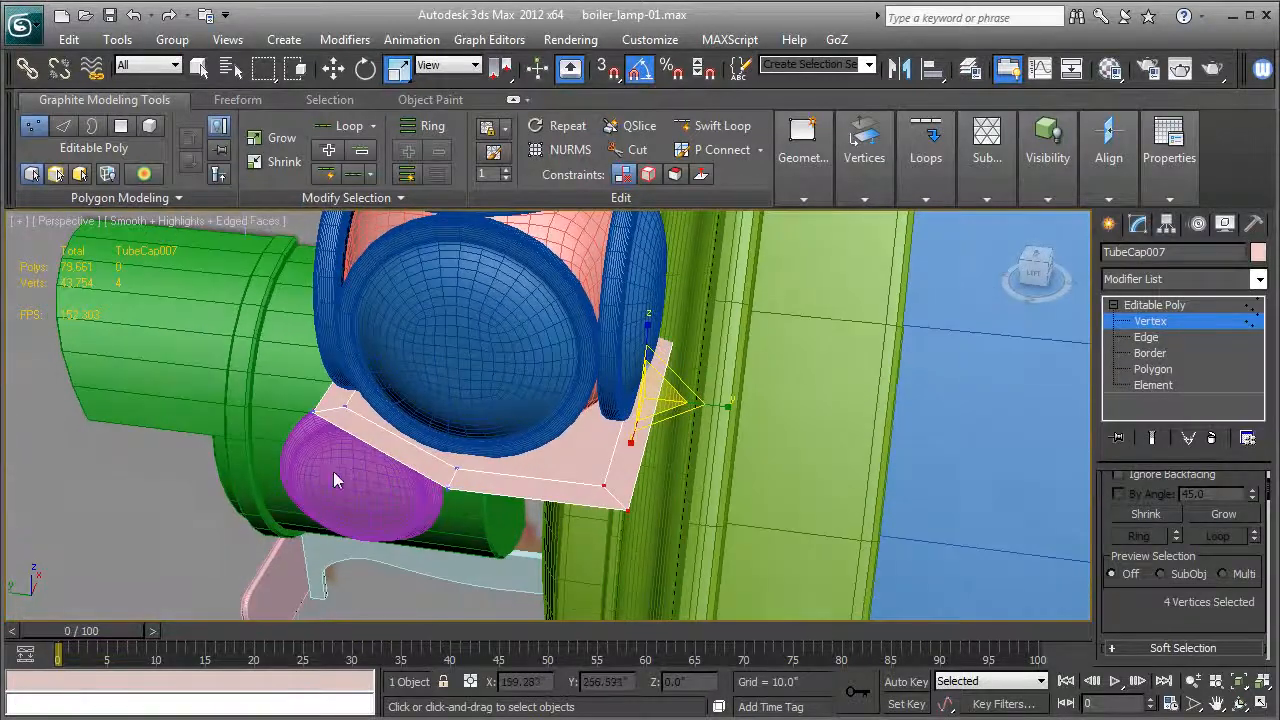
Extend the plate's rear outer edge toward the boiler and downward with new faces to form a mounting flange.
left_click(1145, 339)
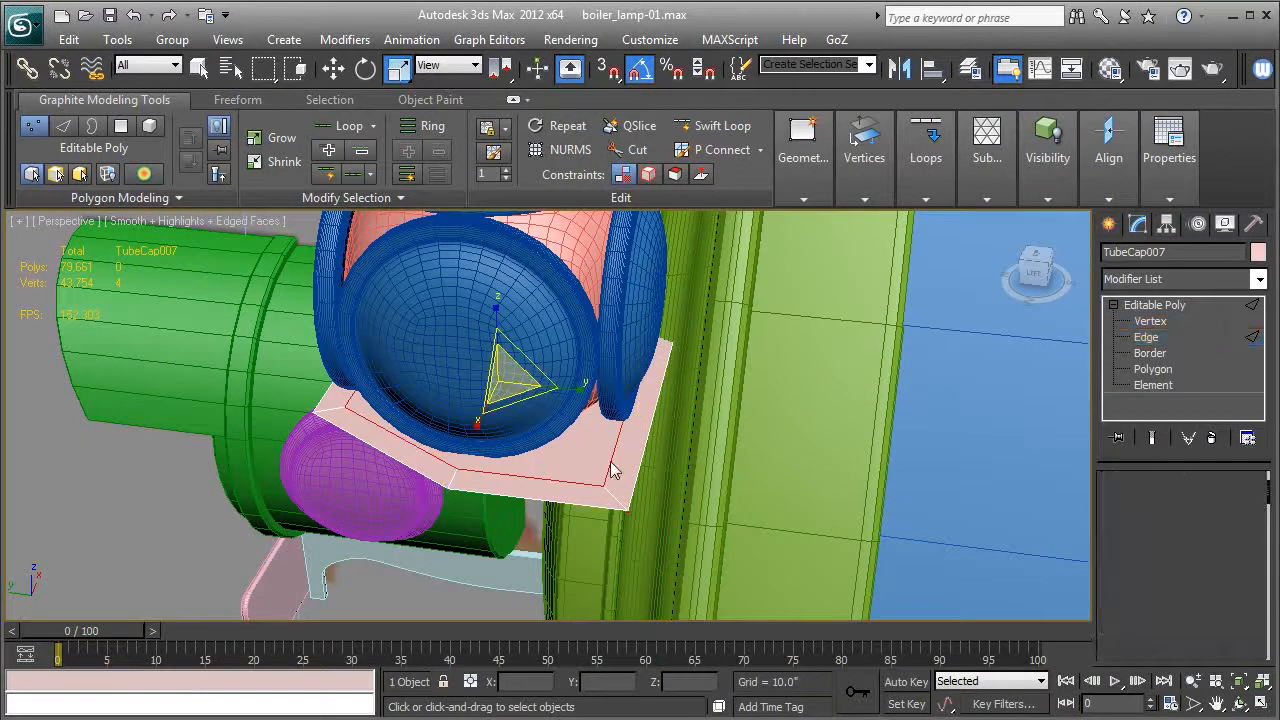
left_click(334, 68)
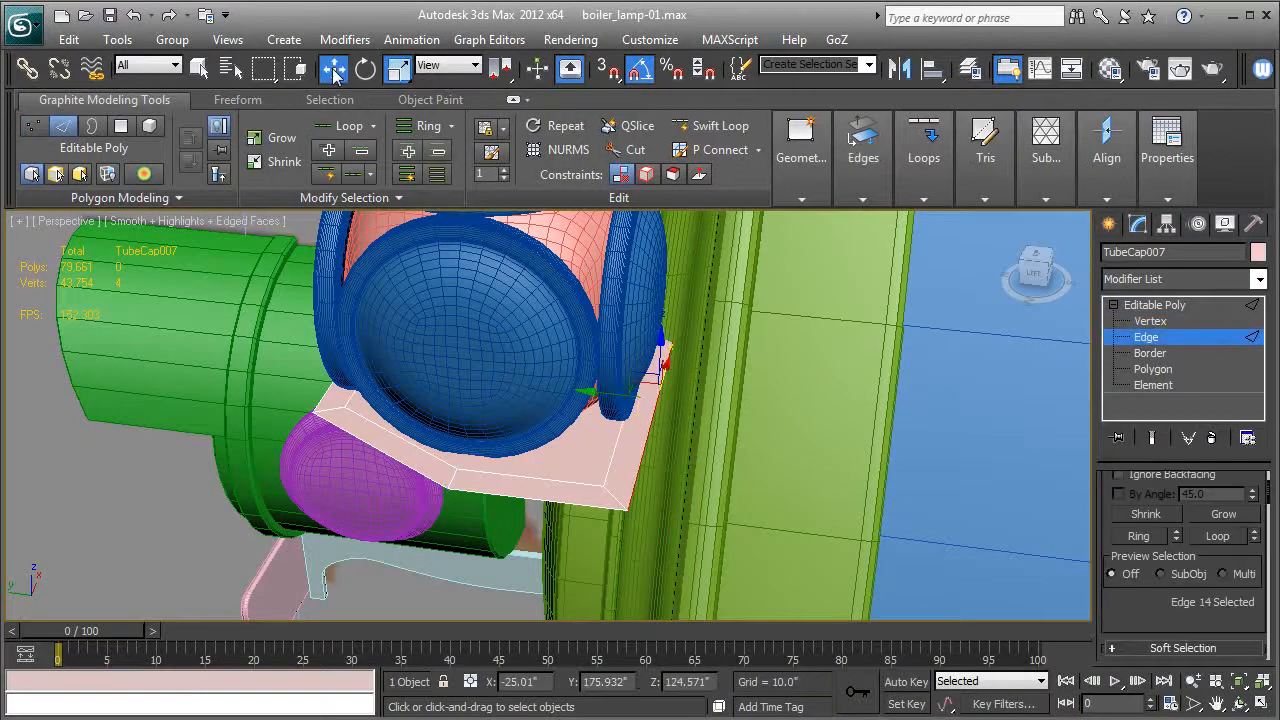
left_click_drag(592, 398, 645, 398, "shift")
middle_click_drag(645, 398, 812, 425, "alt")
left_click_drag(712, 355, 714, 386, "shift")
middle_click_drag(803, 432, 708, 410, "alt")
left_click_drag(708, 389, 690, 512, "shift")
middle_click_drag(693, 508, 685, 611, "alt")
Select the lamp with its mounting plate and move it sideways toward the boiler's outer edge.
left_click(1172, 304)
key("t")
key("z")
middle_click_drag(660, 444, 644, 475)
key("F3")
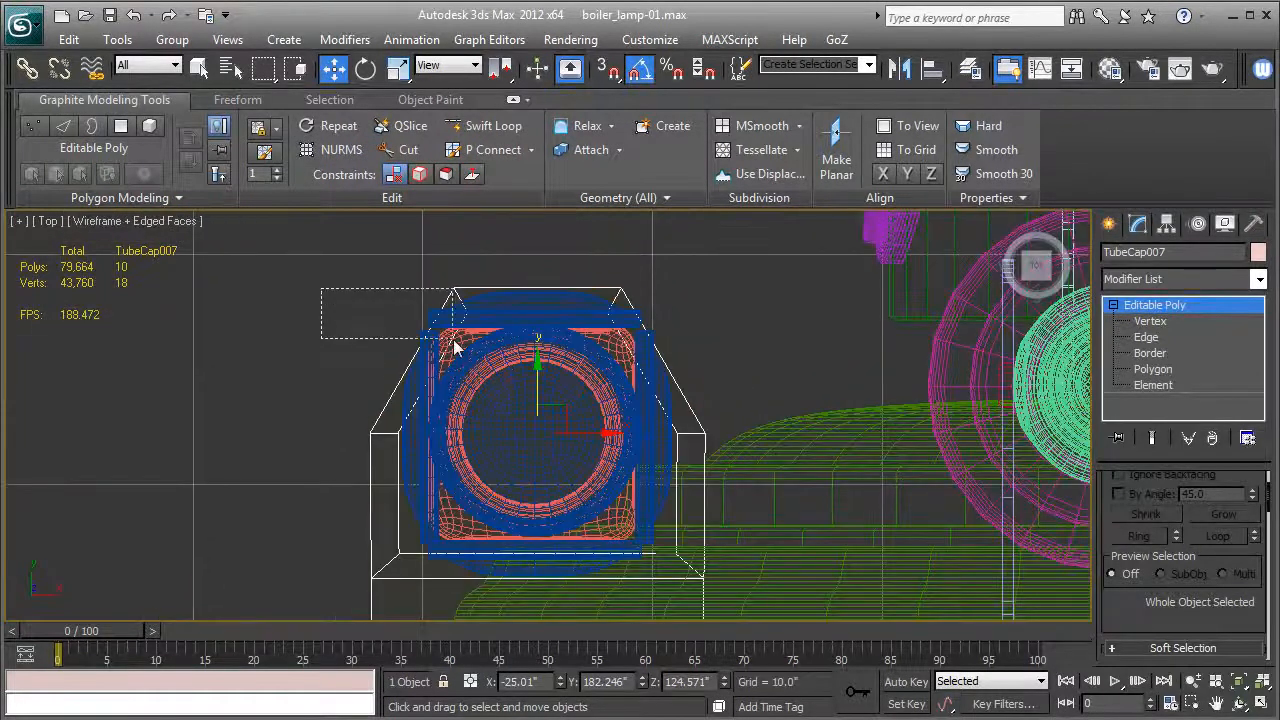
left_click_drag(648, 415, 676, 429)
left_click(537, 536, "ctrl")
middle_click_drag(480, 543, 472, 431)
scroll(470, 433, "down", 2)
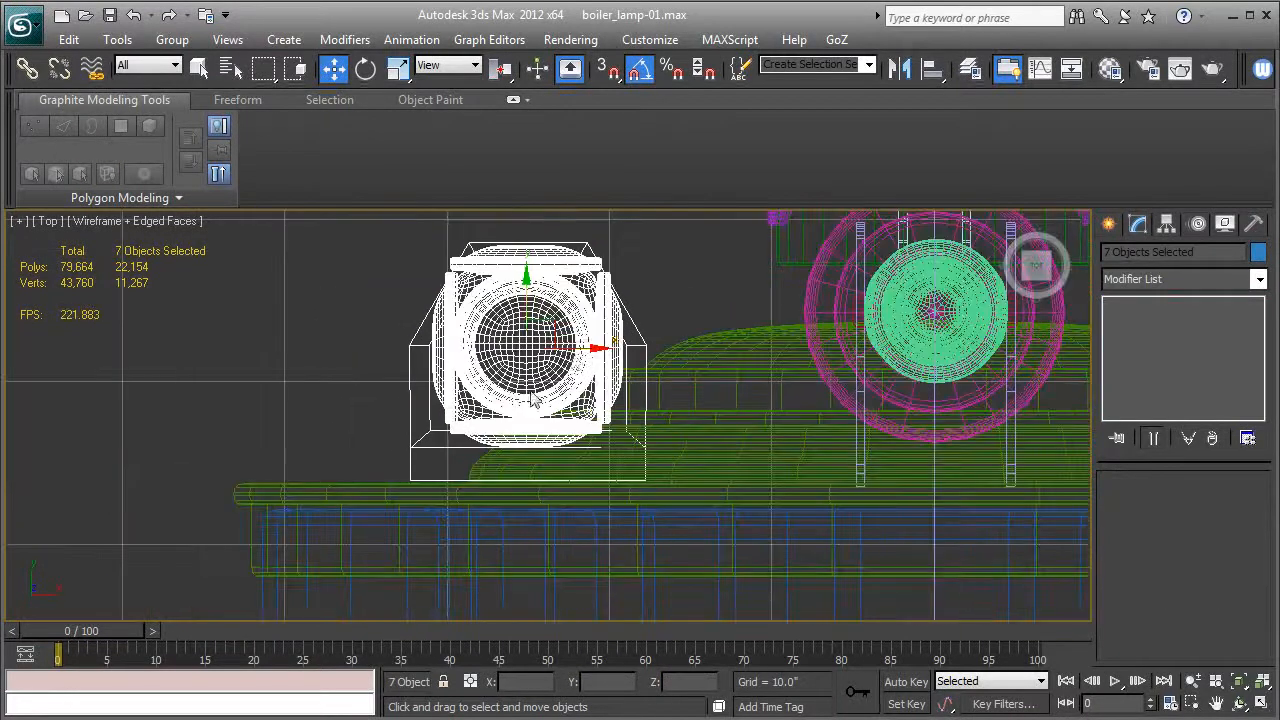
left_click_drag(589, 350, 433, 350)
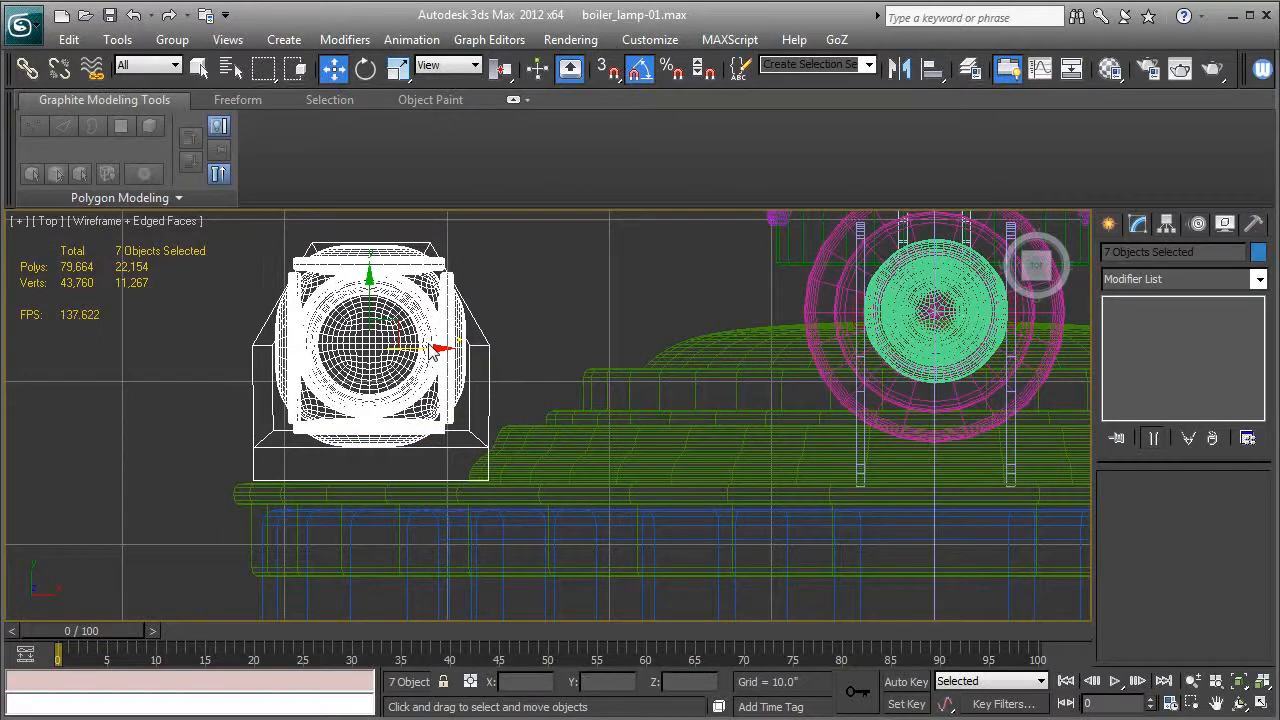
Show the lamp assembly shaded in perspective, facing the boiler front, and select only the mounting plate.
key("p")
key("z")
middle_click_drag(428, 351, 858, 340, "alt")
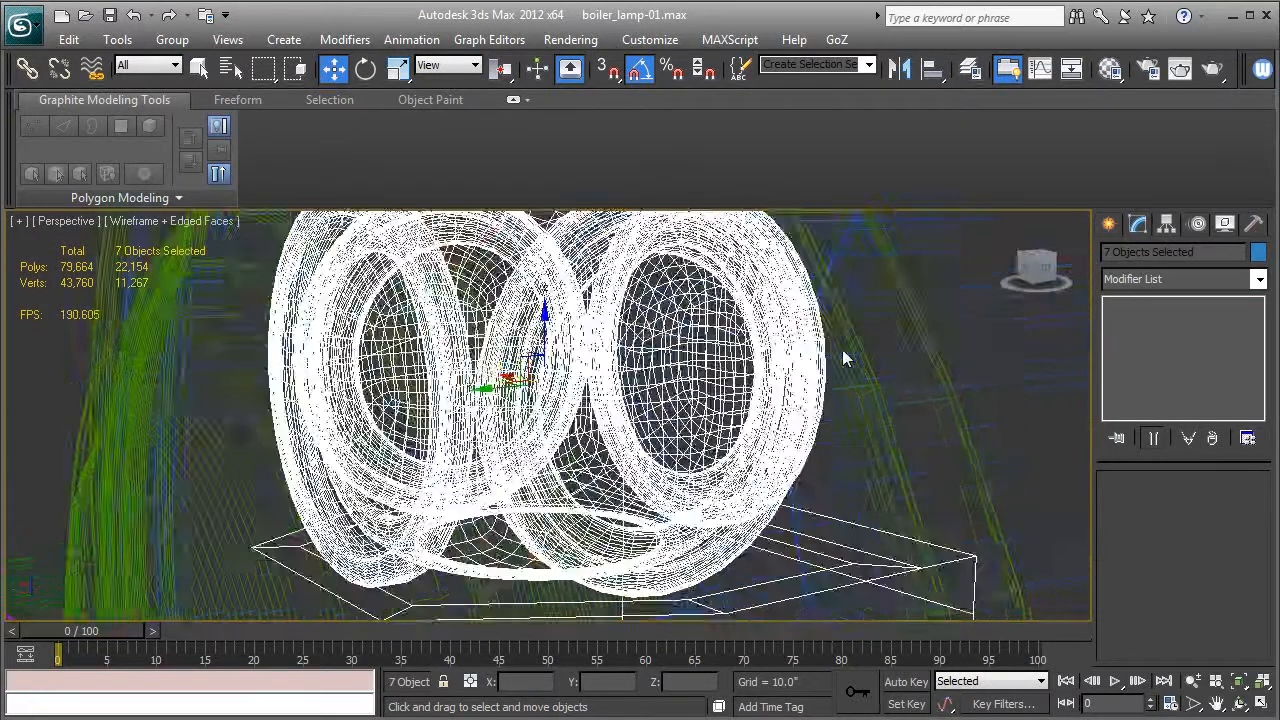
key("F3")
scroll(757, 467, "down", 5)
middle_click_drag(757, 468, 847, 497, "alt")
middle_click_drag(500, 425, 455, 408, "alt")
mouse_move(540, 378)
middle_mouse_down("alt")
mouse_move(543, 491)
mouse_move(529, 451)
mouse_move(527, 463)
mouse_move(553, 372)
middle_mouse_up("alt")
left_click(694, 351)
left_click(640, 366)
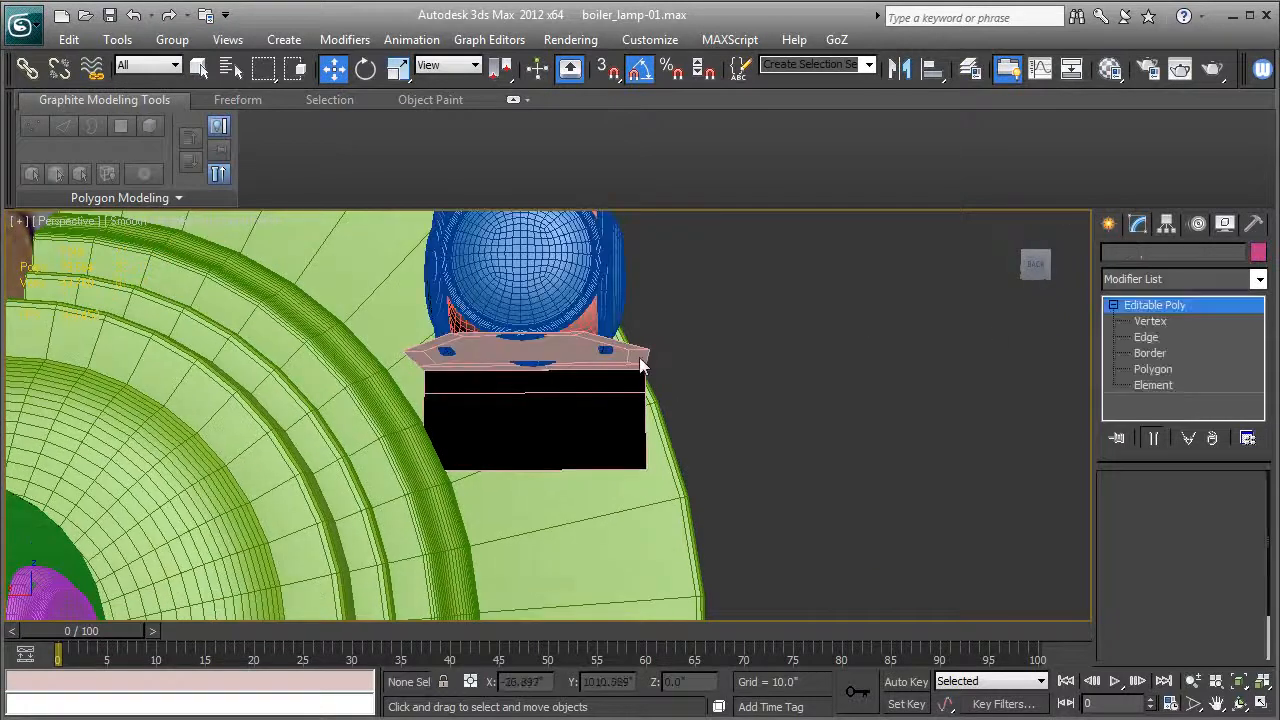
Taper the mounting flange by scaling its lower vertices together along X, with the bottom pair narrower than the middle pair.
left_click(1142, 337)
left_click(434, 421)
left_click(645, 428, "ctrl")
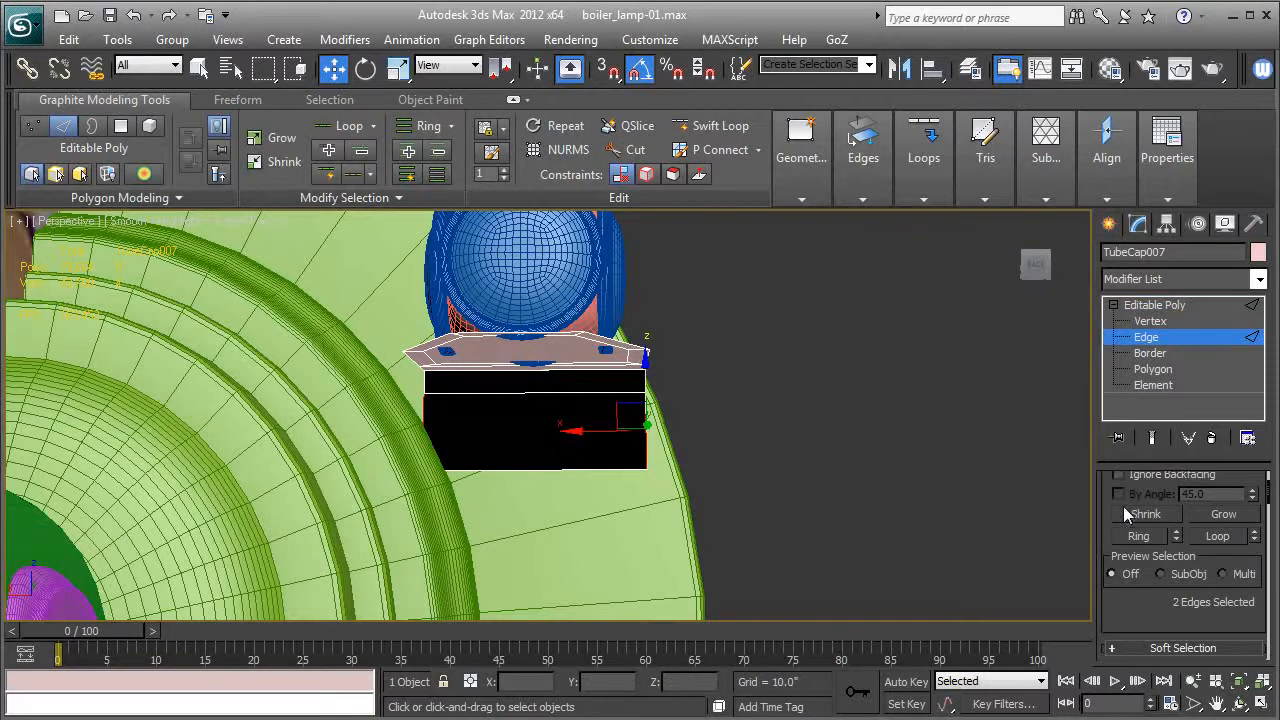
scroll(1110, 520, "up", 3)
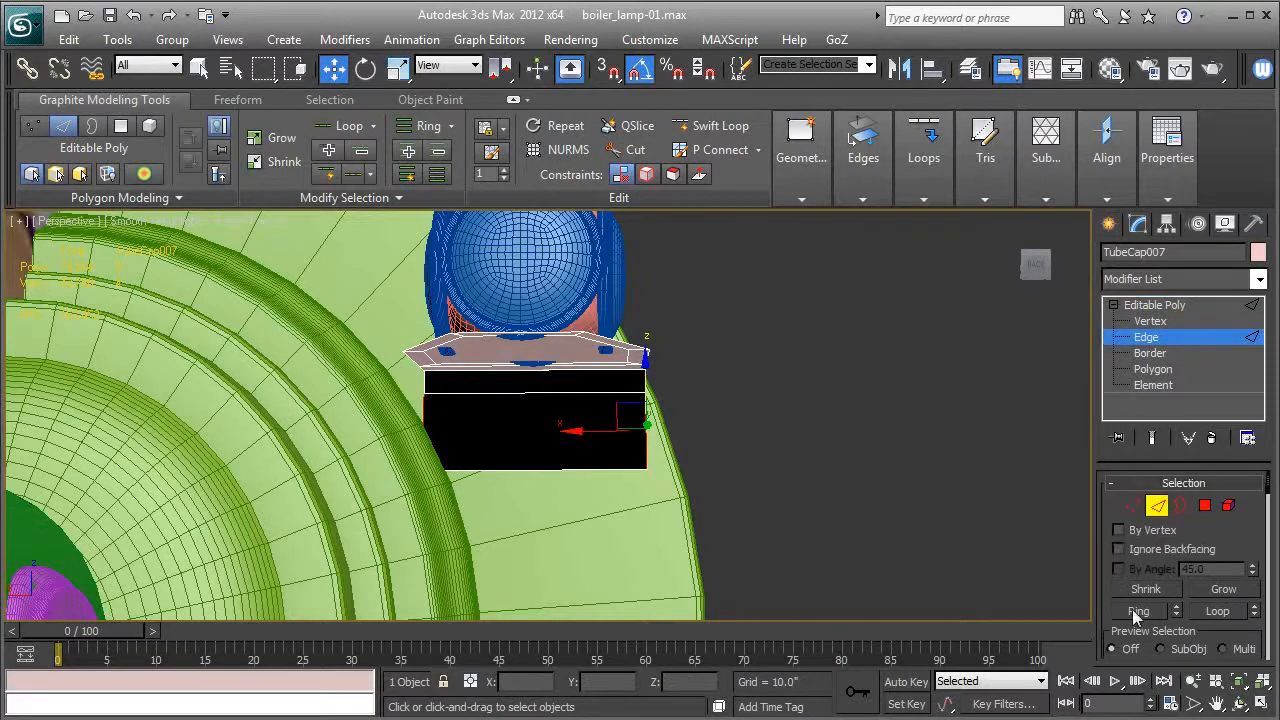
left_click(1133, 508)
key("r")
left_click_drag(625, 447, 610, 431)
left_click_drag(343, 348, 728, 434, "alt")
left_click_drag(619, 478, 608, 486)
Extend the flange's bottom edge straight downward with a new face.
left_click(333, 68)
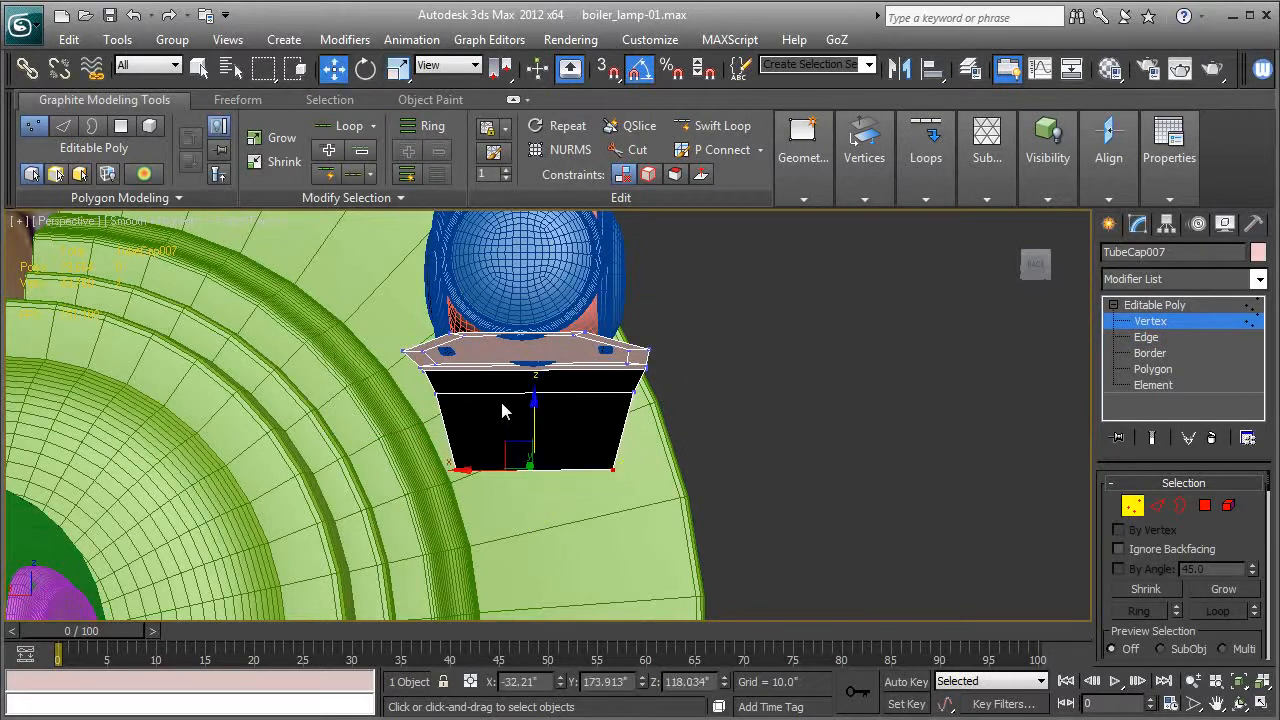
left_click_drag(538, 428, 537, 495, "shift")
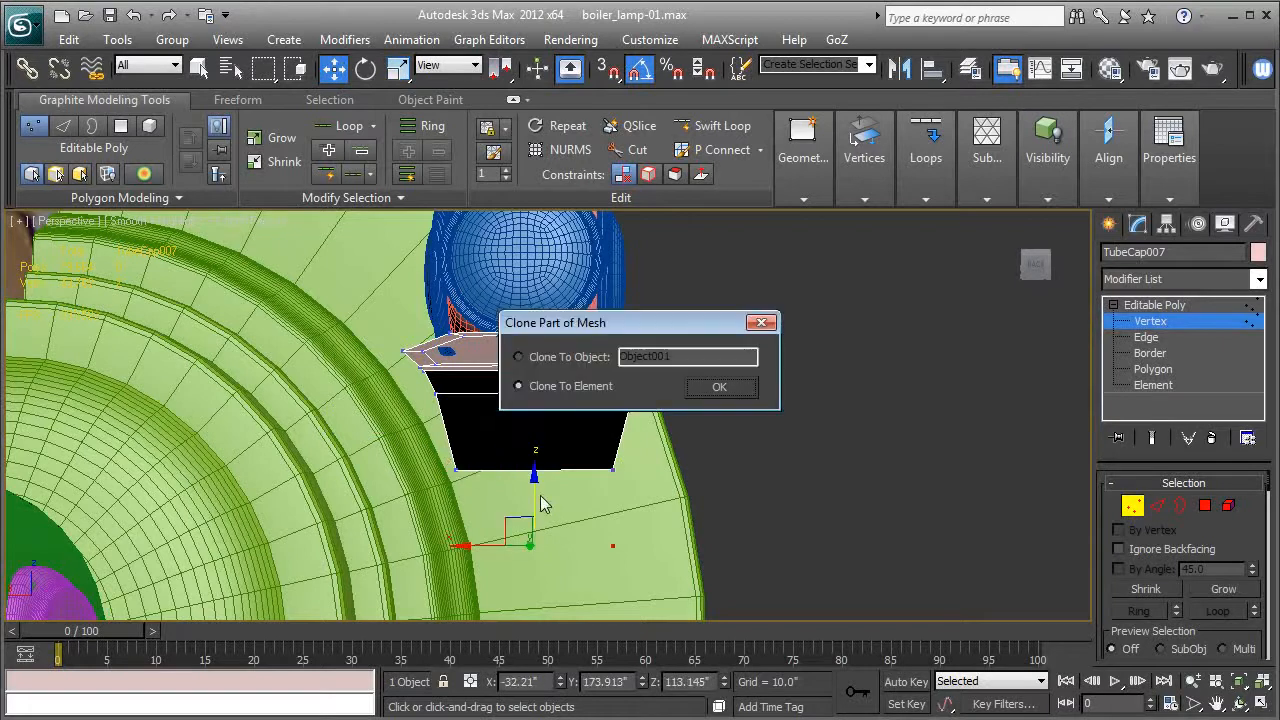
left_click(718, 388)
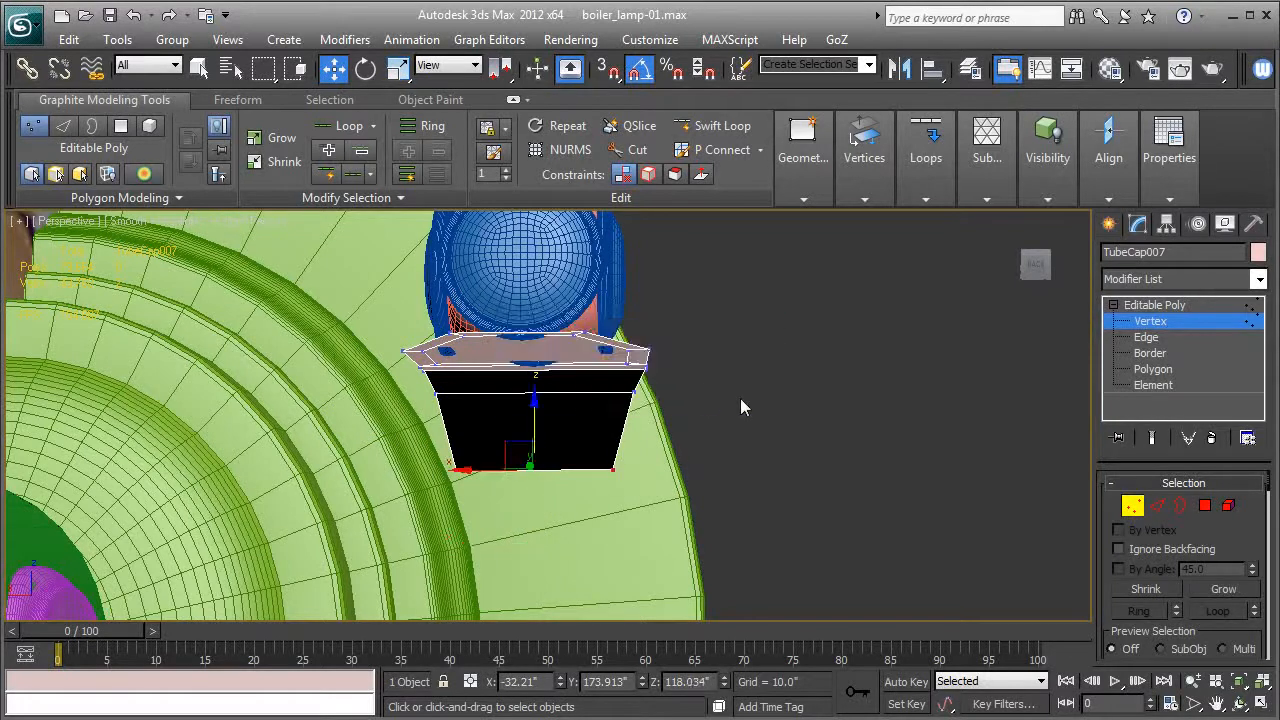
left_click(1147, 338)
left_click(588, 471)
left_click(580, 470)
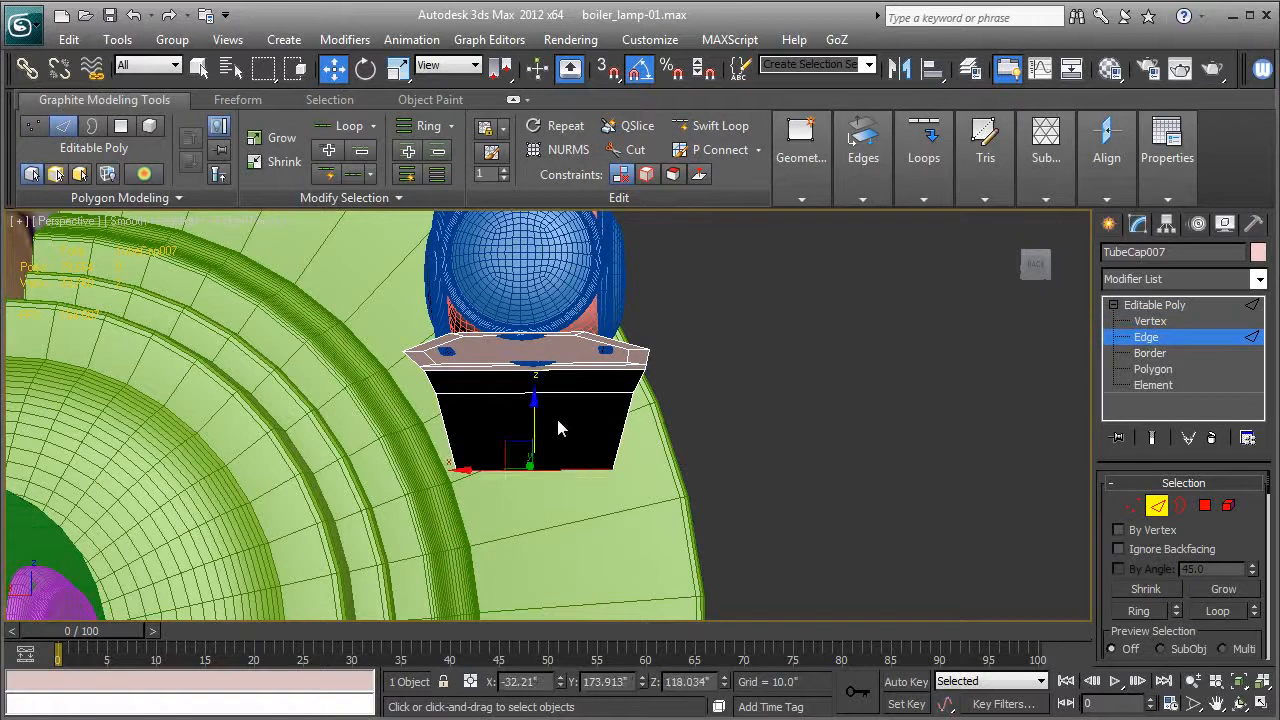
left_click_drag(540, 418, 544, 500, "shift")
Scale the flange's two bottom vertices together to 60% along X to continue the taper.
middle_click_drag(581, 483, 609, 458, "alt")
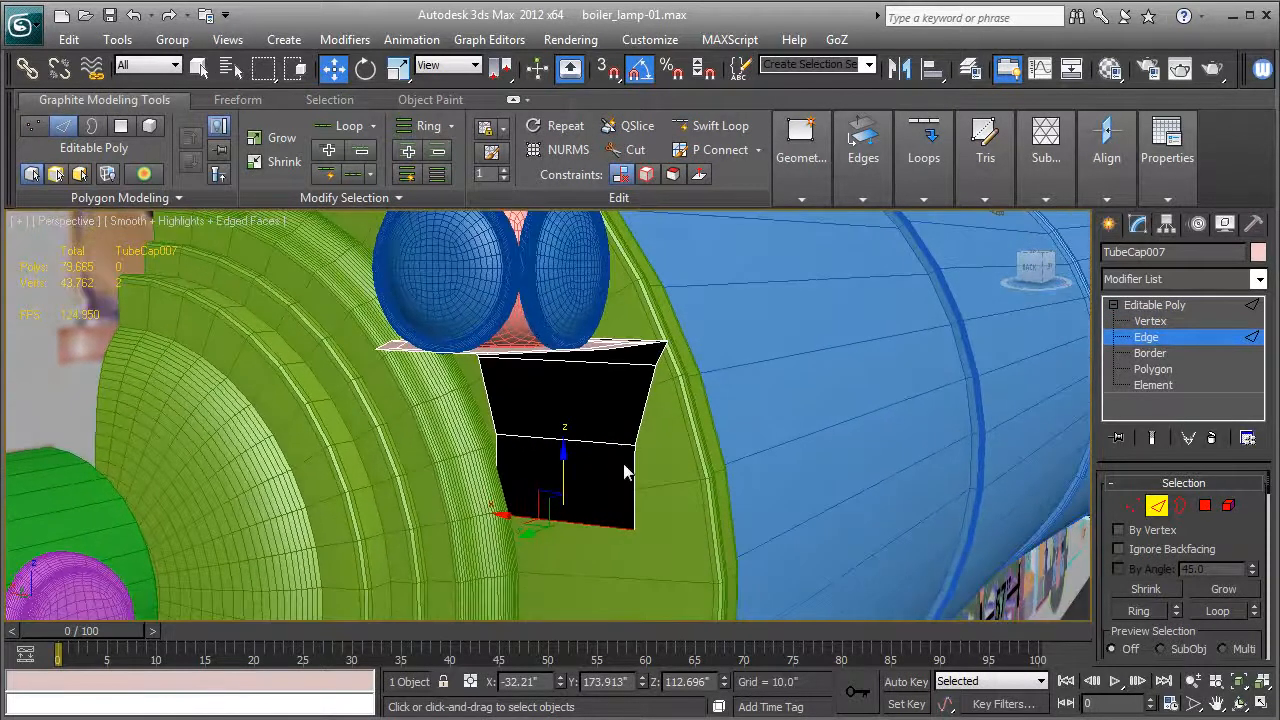
left_click(1133, 508)
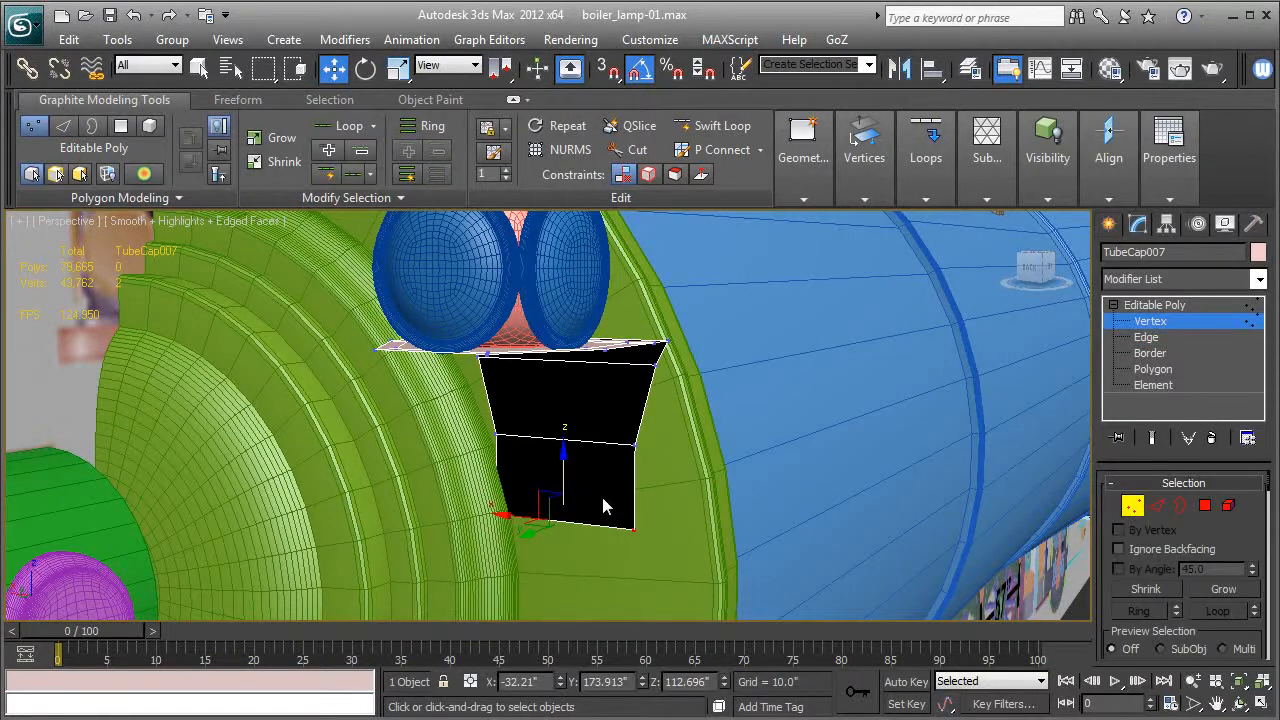
key("r")
left_click_drag(634, 533, 603, 537)
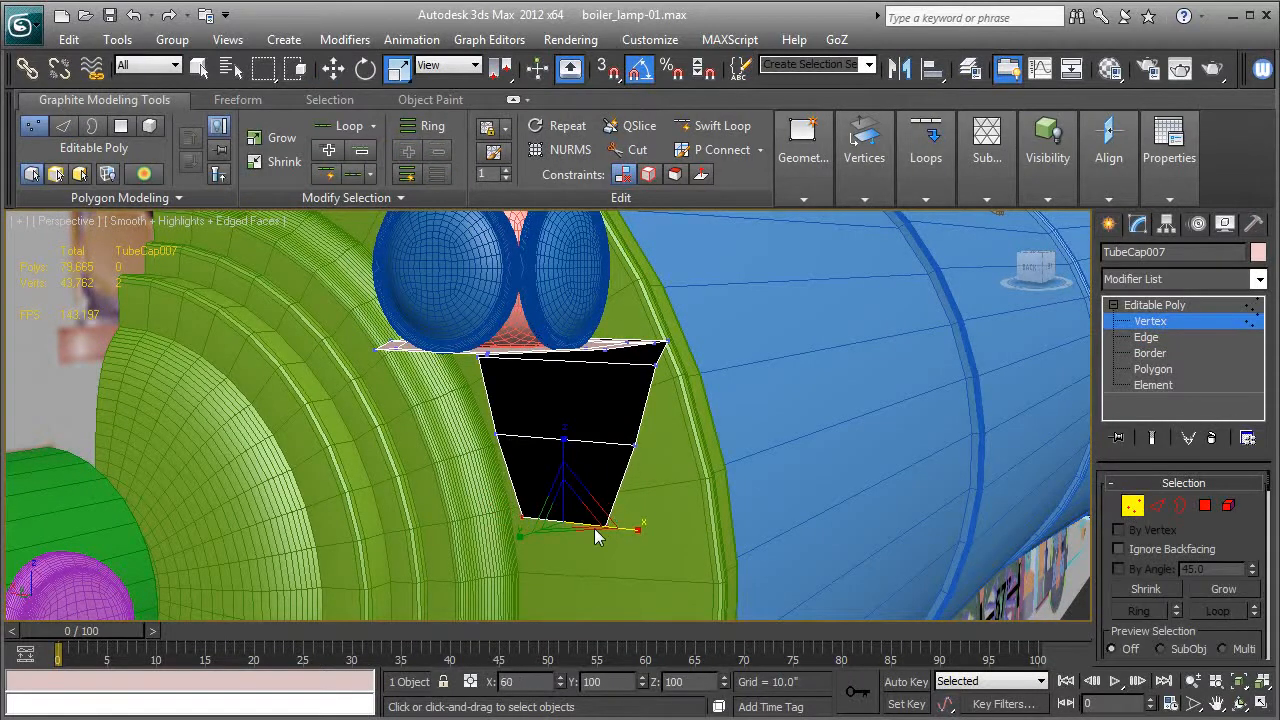
Connect the flange's horizontal edges with one vertical edge line down its center.
key("2")
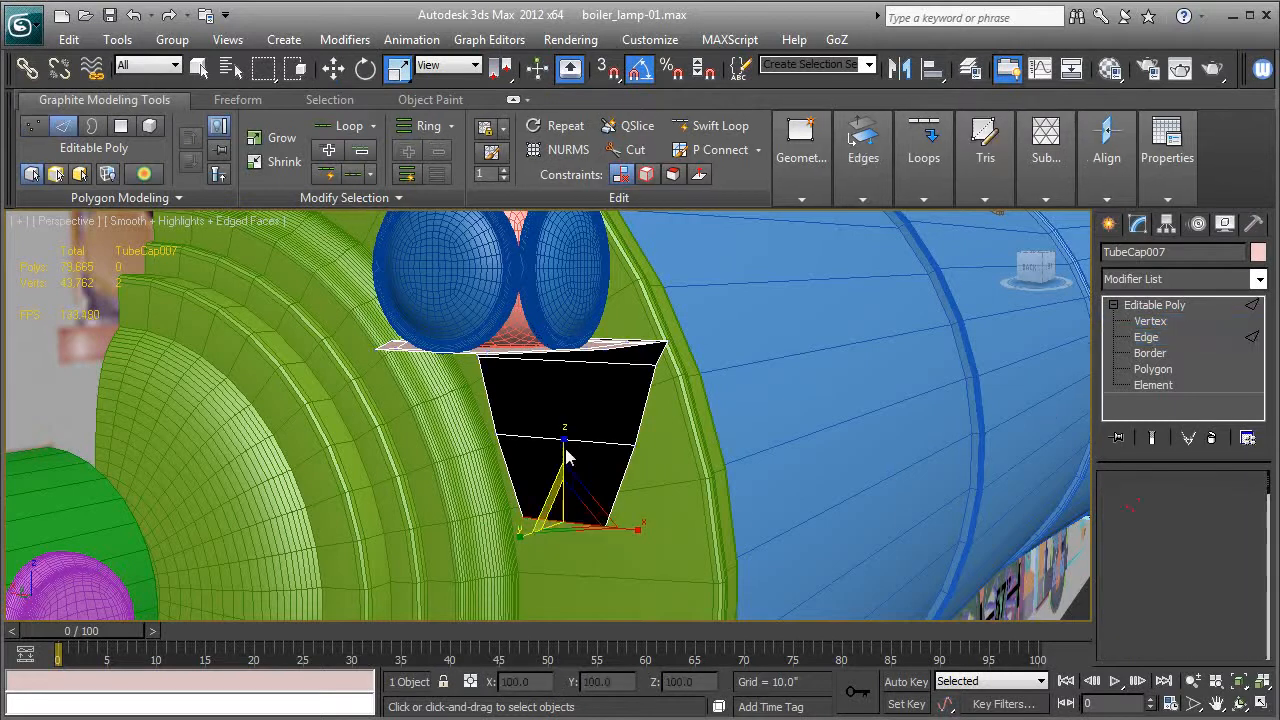
middle_click_drag(568, 452, 535, 445, "alt")
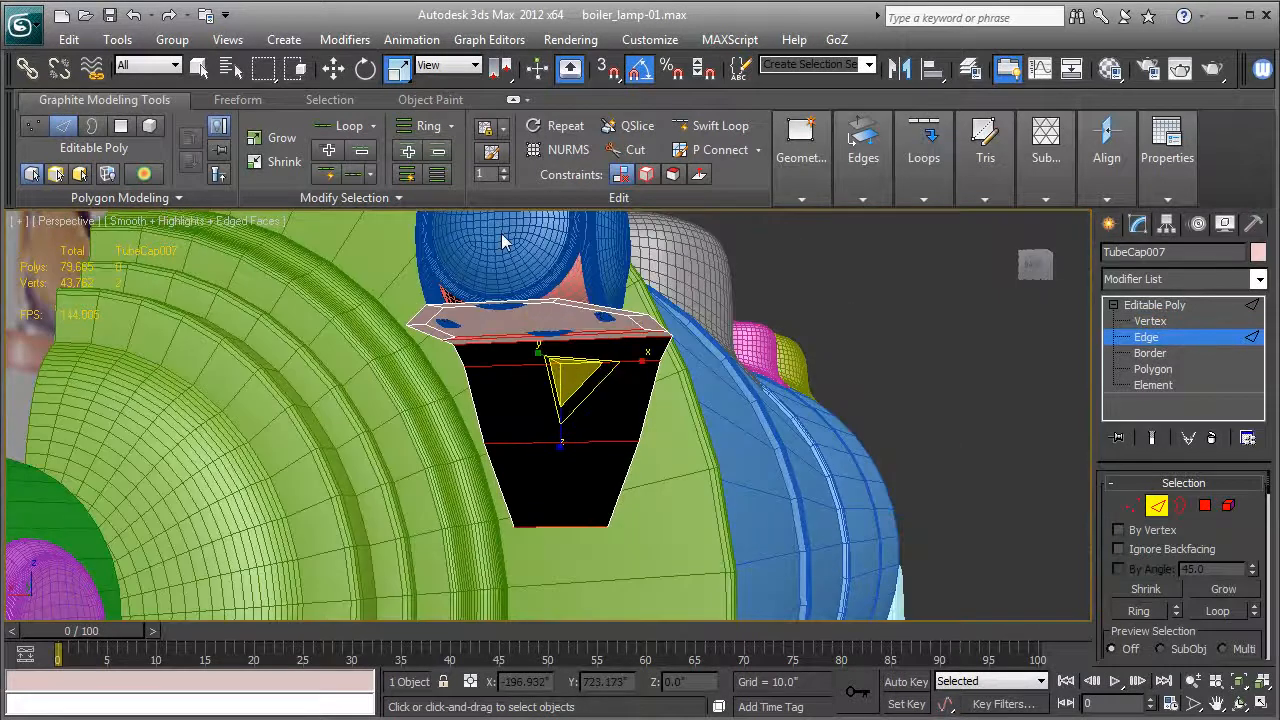
key("ctrl+shift+e")
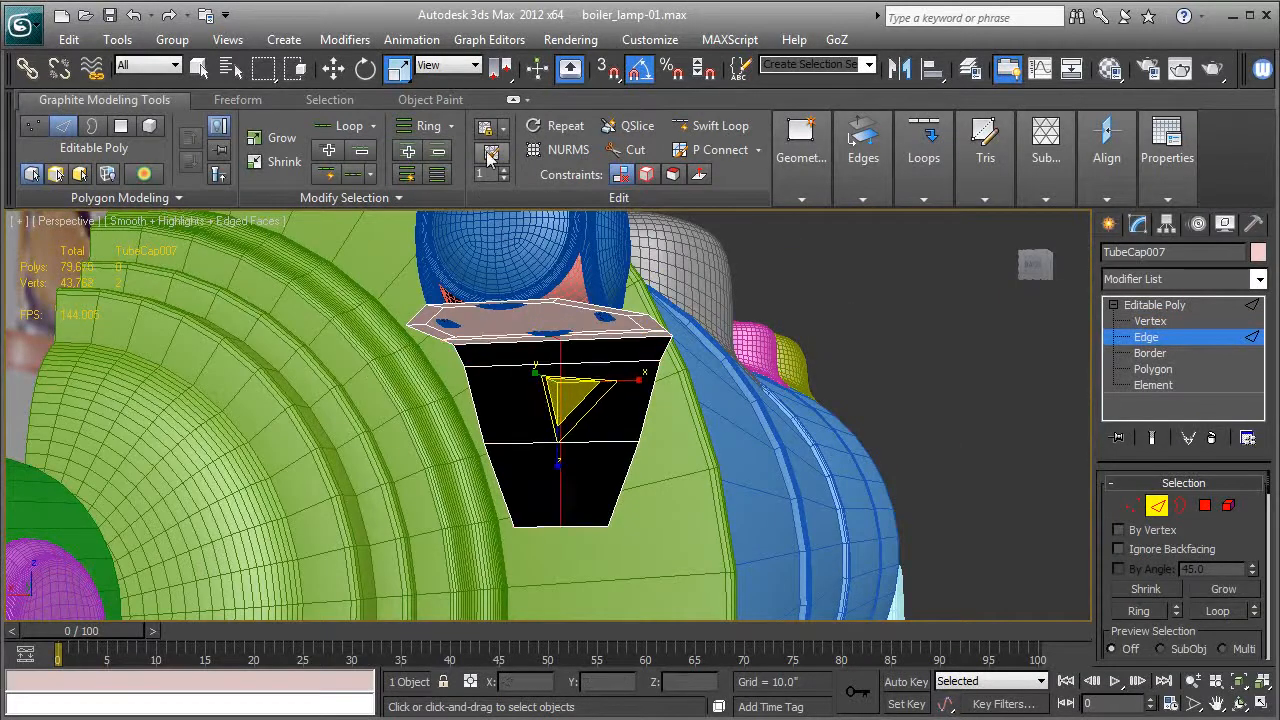
Move the flange's bottom center vertex down so the lower edge forms a shallow point.
left_click(336, 70)
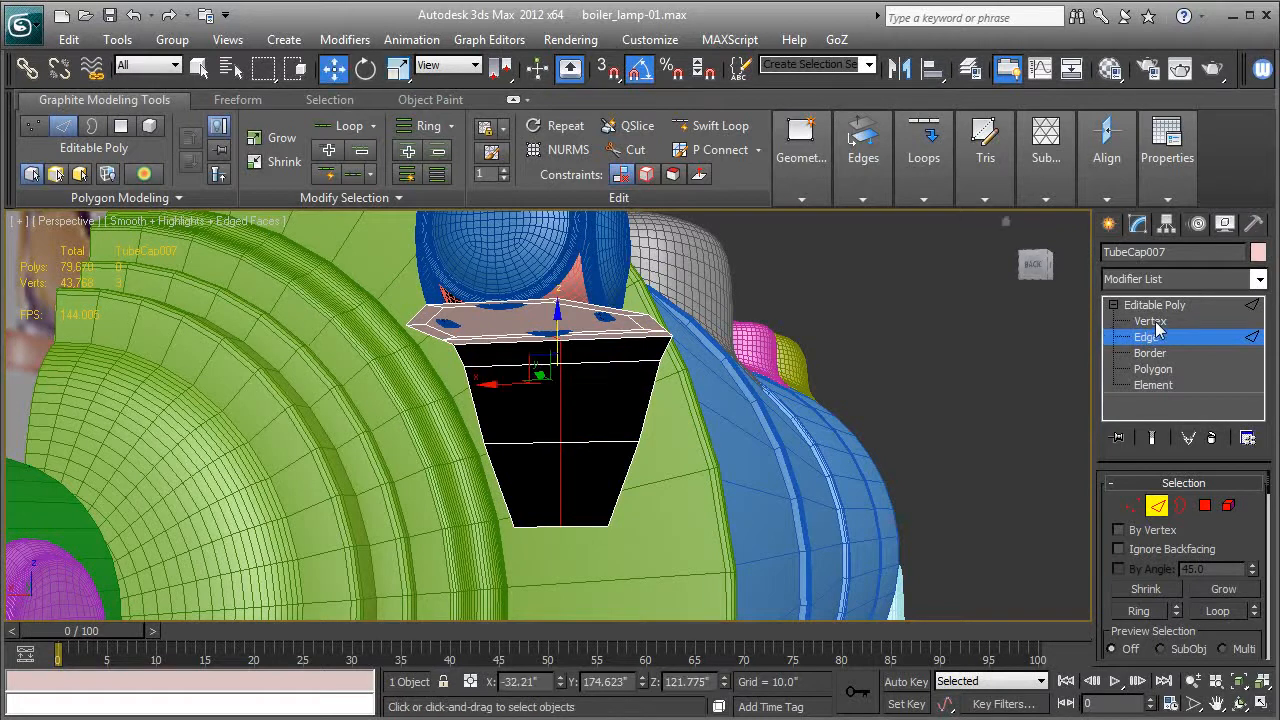
left_click(1150, 321)
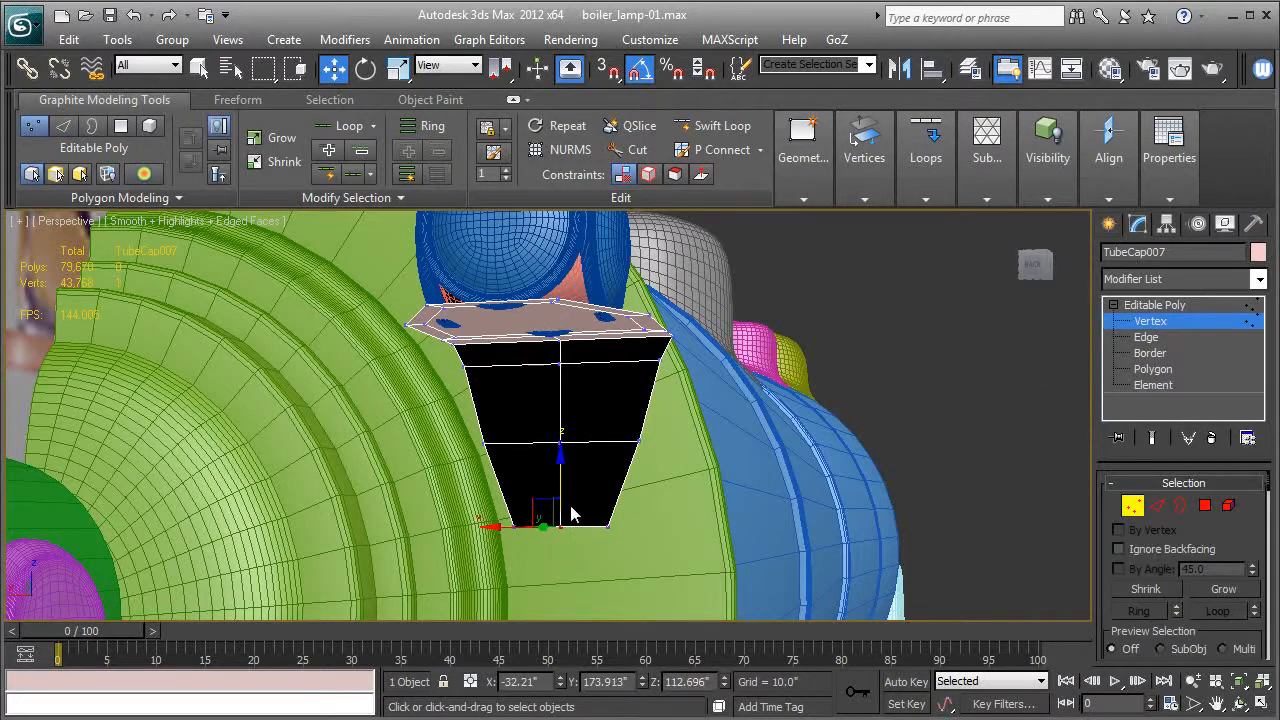
left_click_drag(558, 475, 557, 495)
middle_click_drag(558, 486, 597, 481, "alt")
Scale the two outer flange vertices just below the plate together to about 82% along X.
left_click(456, 366)
left_click(641, 364, "ctrl")
key("r")
left_click_drag(641, 372, 625, 366)
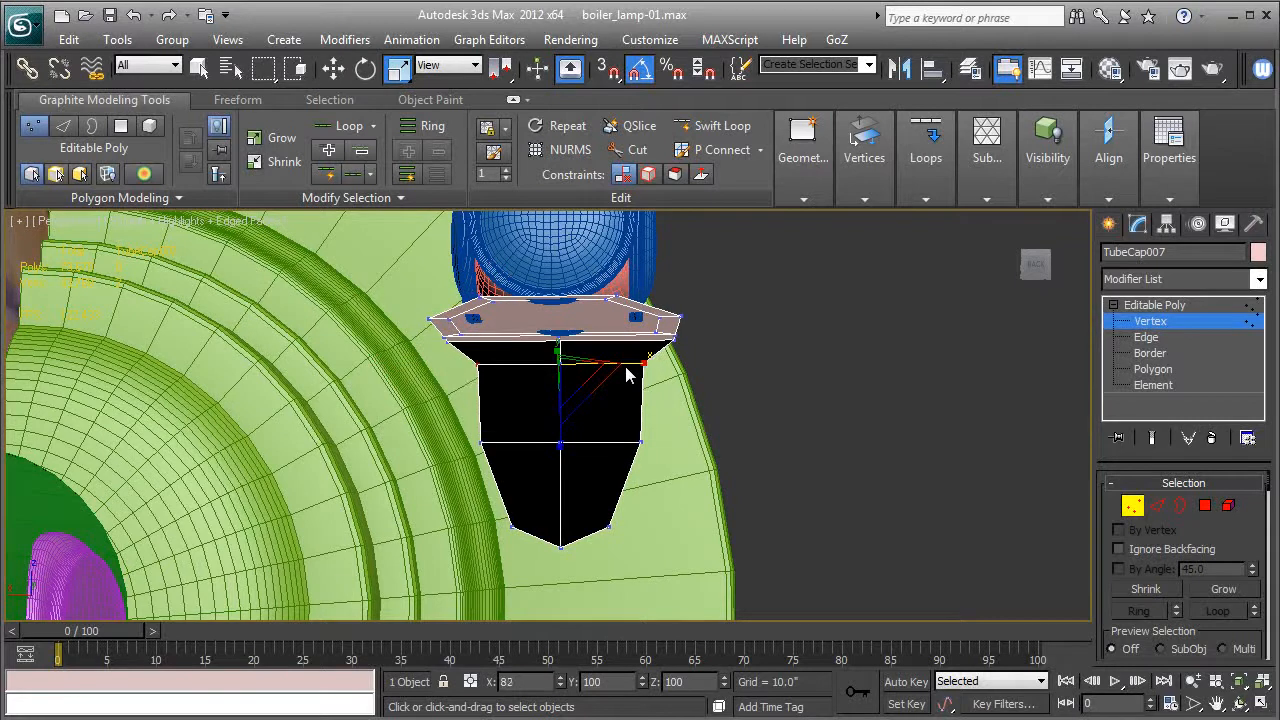
Move the flange's three bottom vertices up to shorten the flange.
left_click_drag(500, 524, 686, 568)
key("w")
left_click_drag(560, 495, 562, 470)
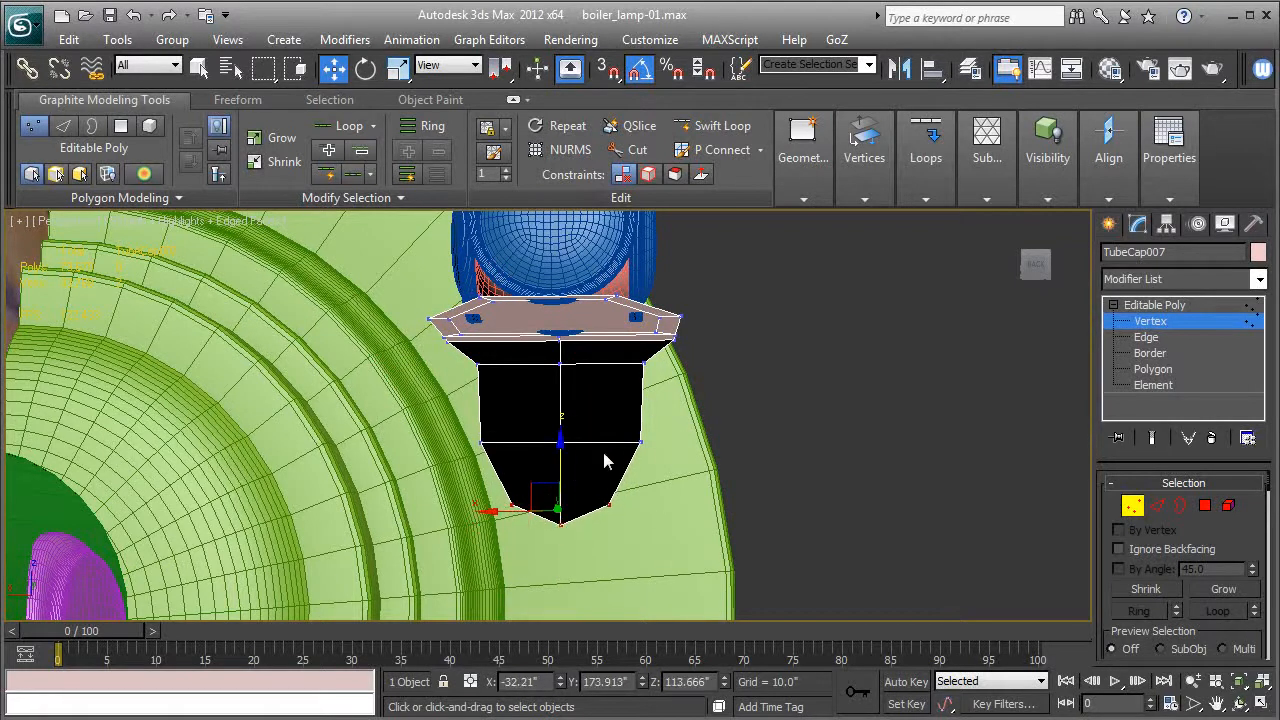
key("l")
middle_click_drag(435, 448, 551, 486, "alt")
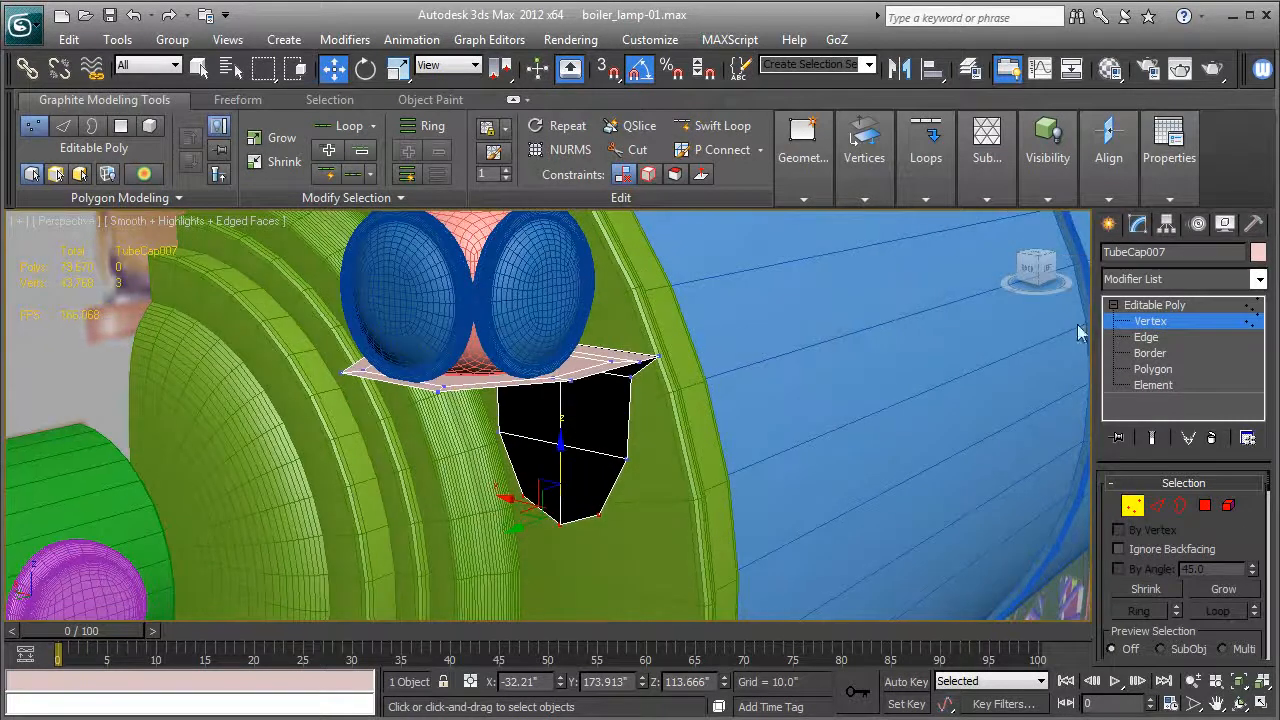
Apply a Shell modifier to the whole mounting plate and display it without edged faces.
left_click(1147, 307)
left_click(1150, 305)
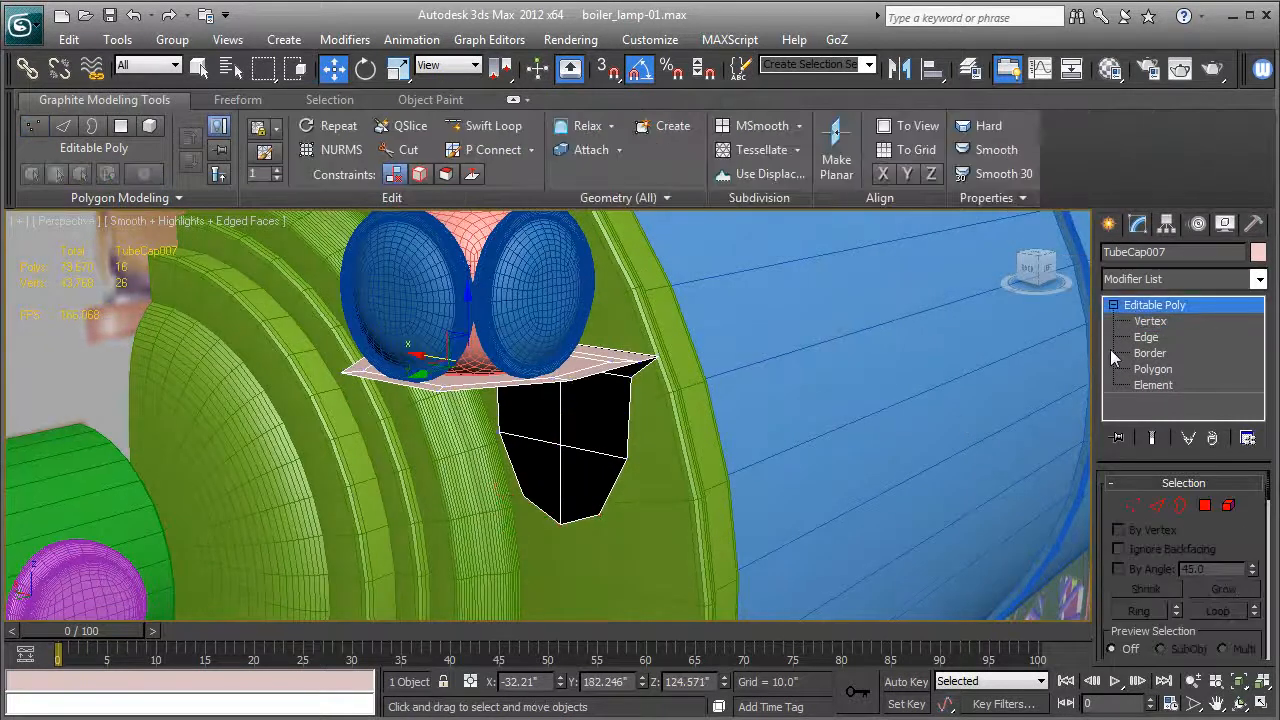
left_click(1156, 280)
key("s")
key("s")
key("e")
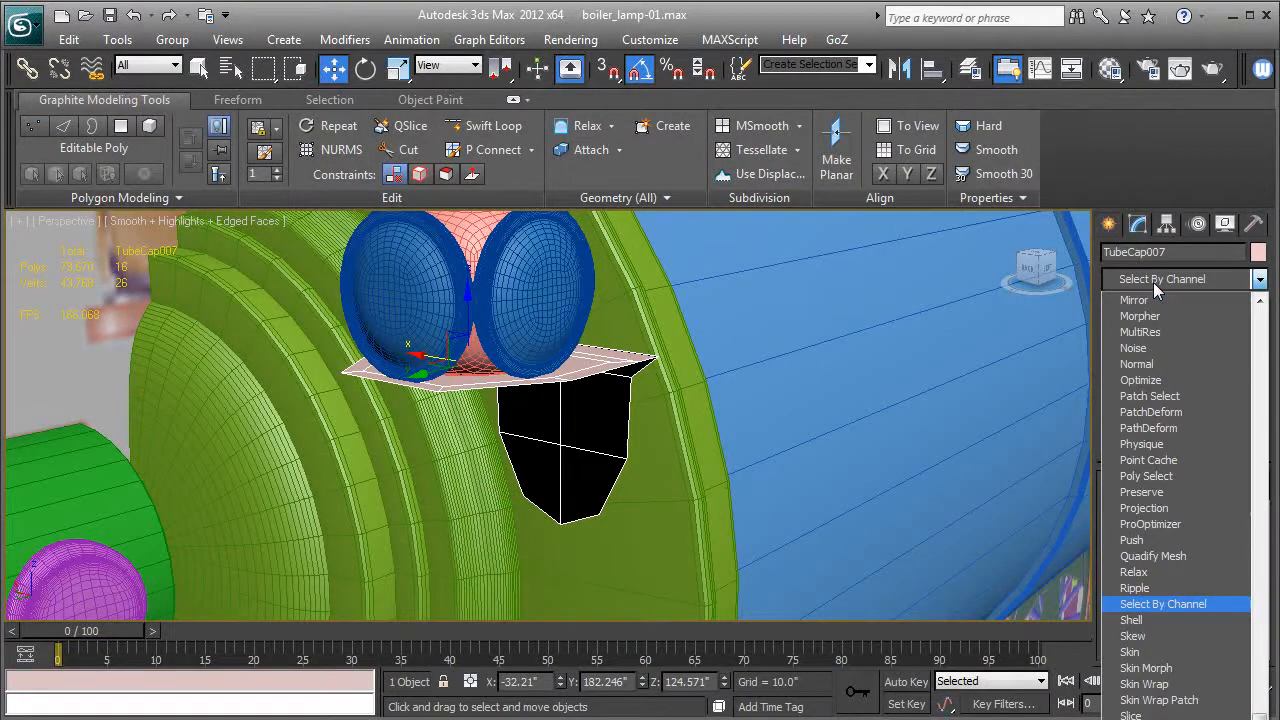
left_click(1132, 621)
middle_click_drag(642, 528, 619, 507, "alt")
key("F4")
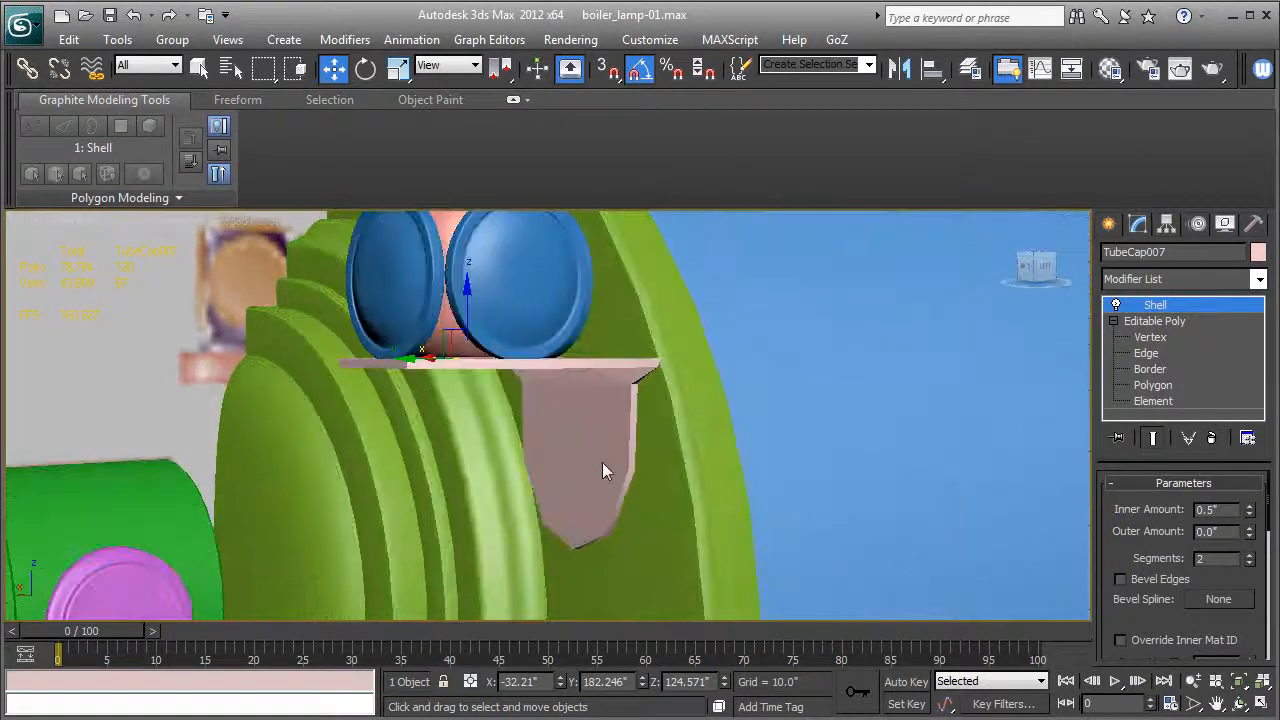
Set the Shell's inner amount to 0.83" to thicken the plate and flange.
scroll(602, 462, "up", 6)
scroll(663, 436, "down", 3)
middle_click_drag(663, 436, 622, 450, "alt")
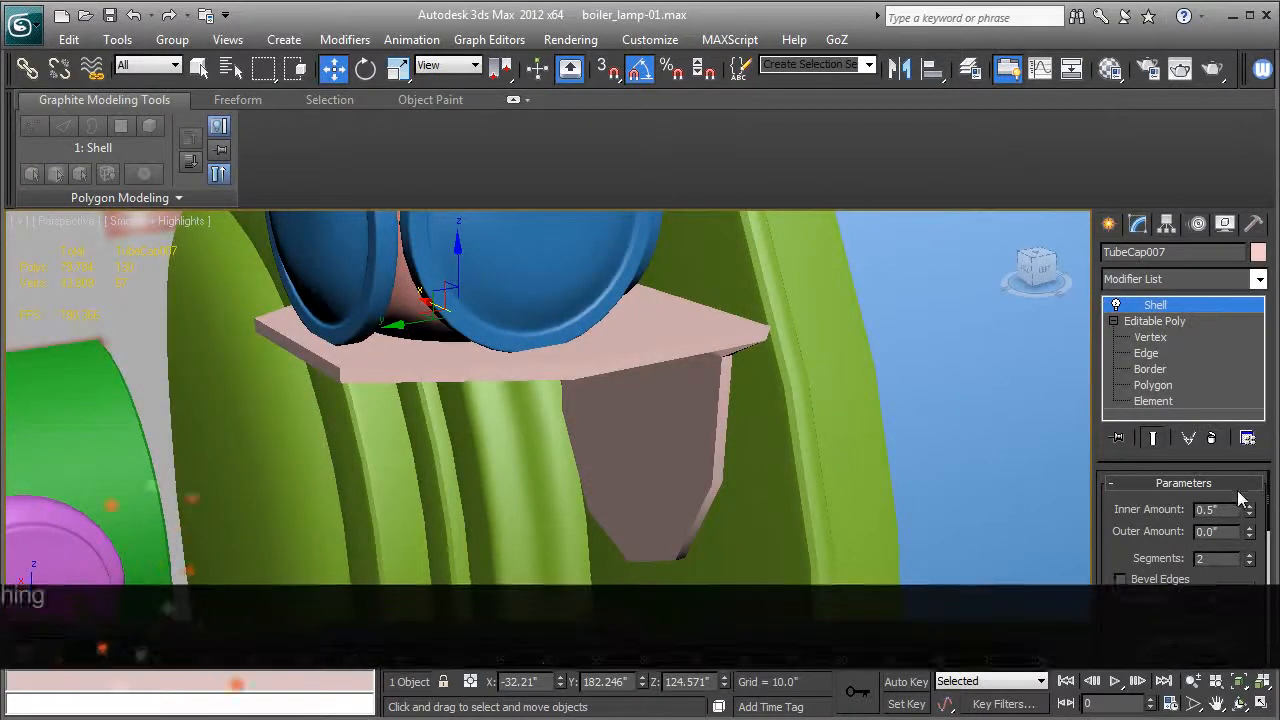
left_click_drag(1249, 510, 1257, 497)
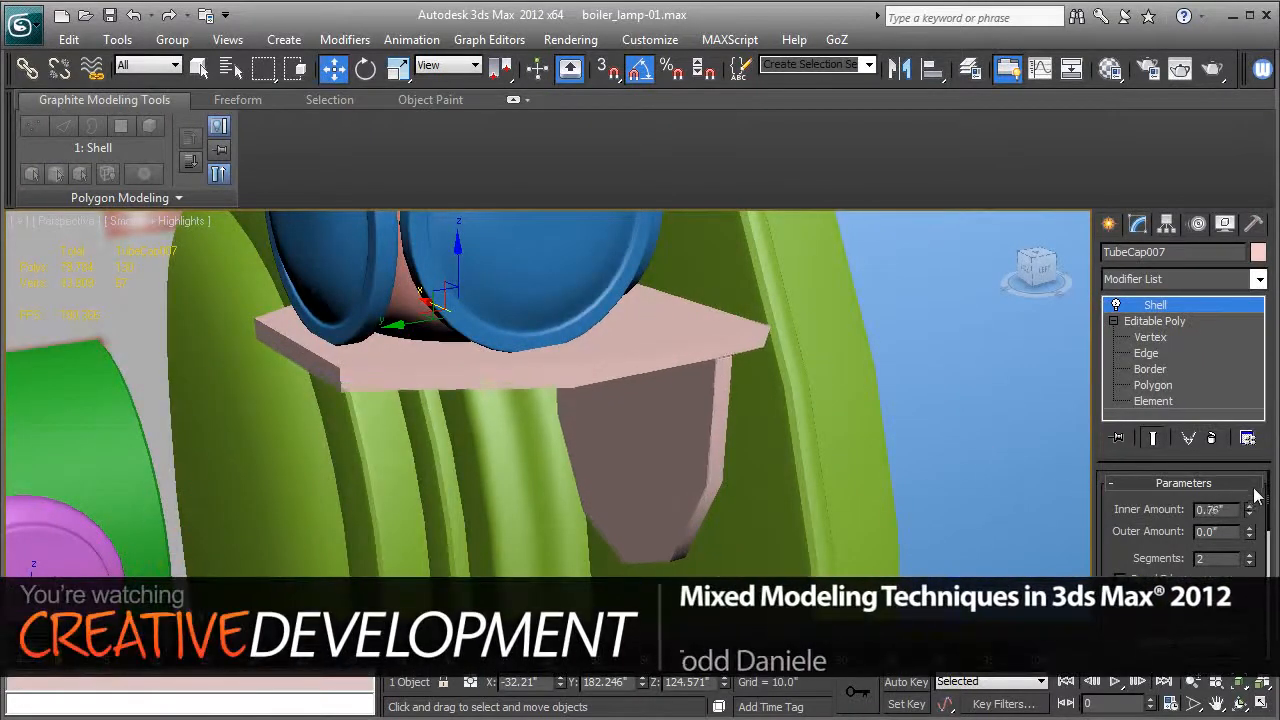
Add a TurboSmooth modifier above the Shell with 2 iterations.
left_click(1188, 279)
key("t")
key("t")
key("t")
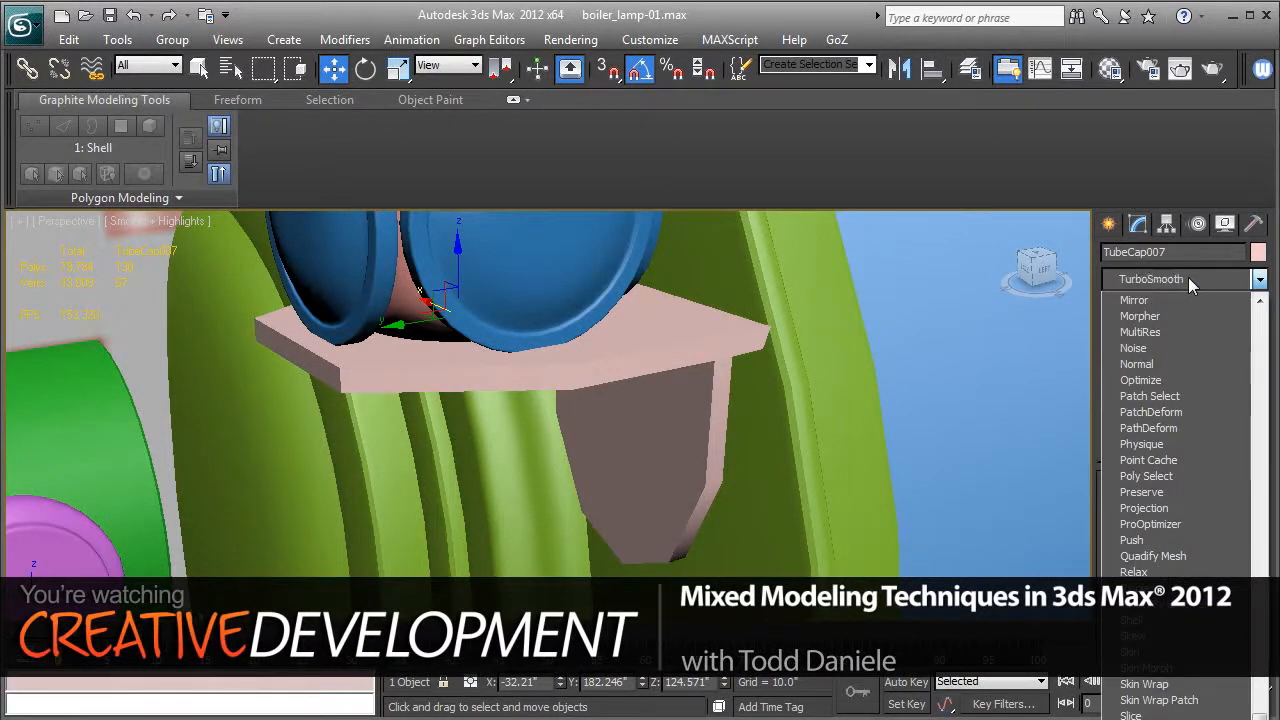
key("Return")
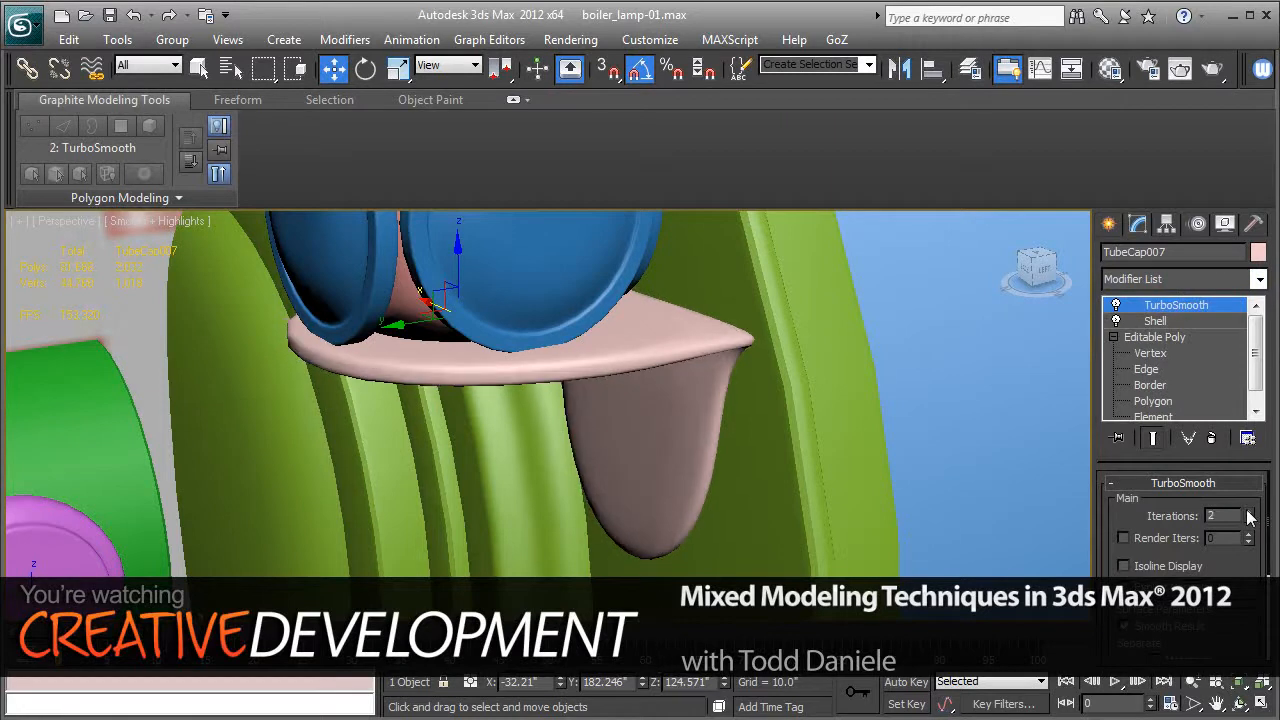
left_click(1248, 512)
middle_click_drag(668, 444, 617, 427, "alt")
Set the Shell's segments to 3 with TurboSmooth switched off, and switch TurboSmooth back on.
left_click(1117, 305)
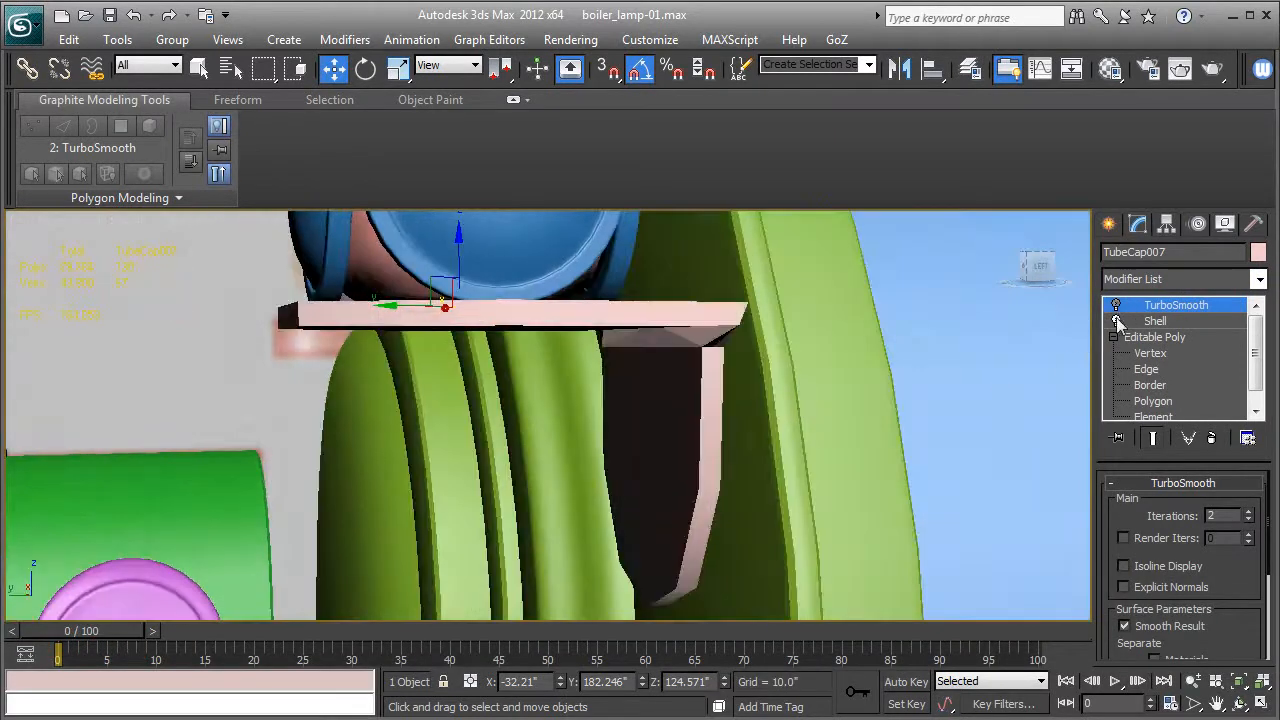
left_click(1140, 321)
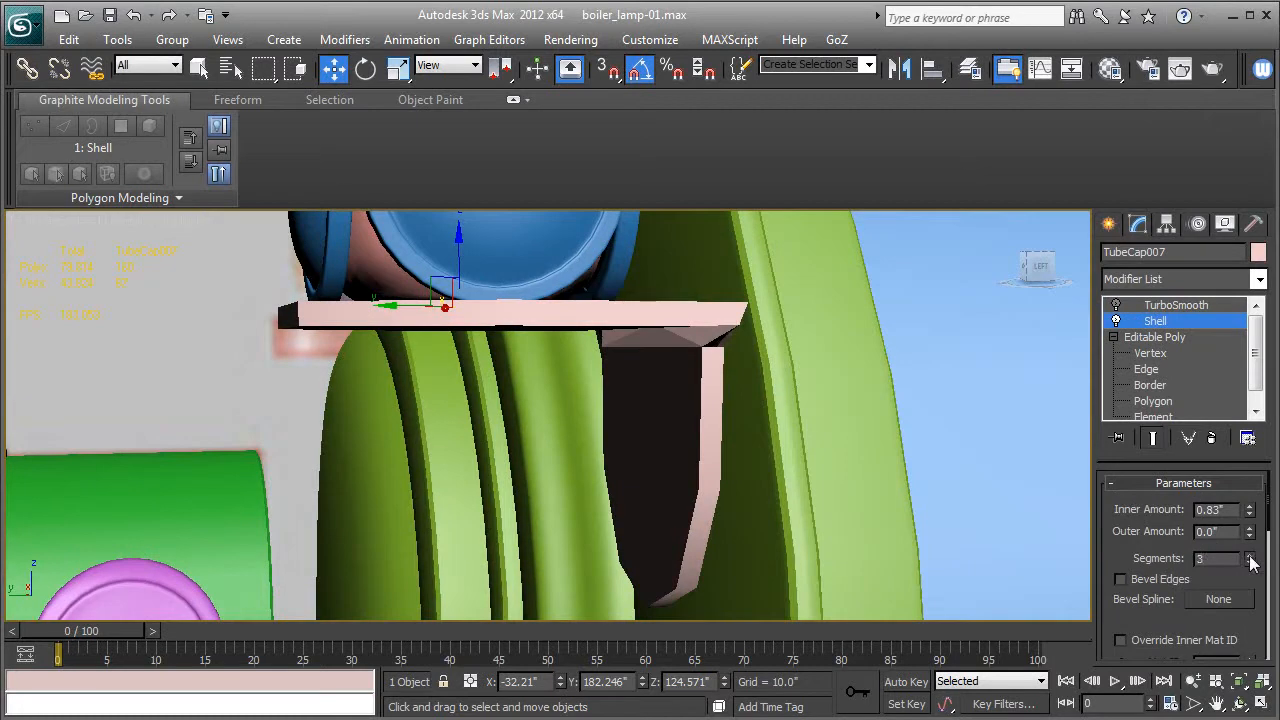
left_click(1176, 305)
left_click(1117, 305)
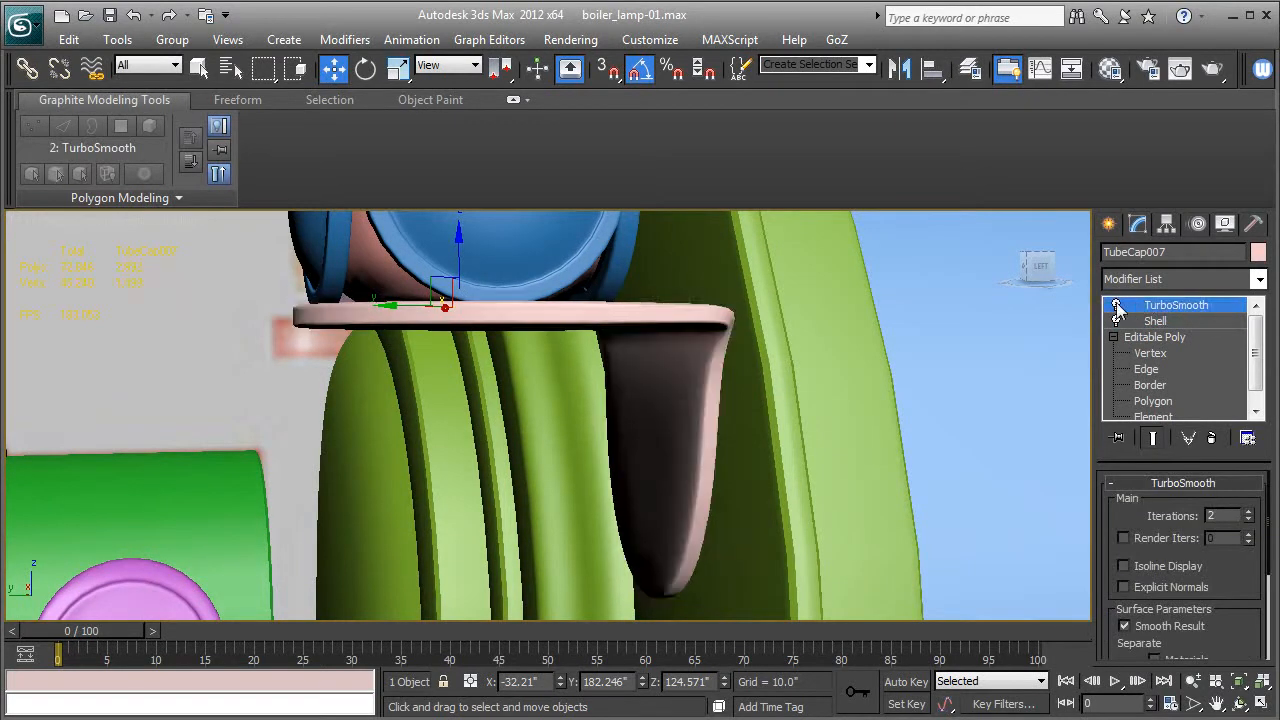
Narrow the mounting plate in the top view by scaling its side vertices inward along X at the Editable Poly level.
middle_click_drag(617, 483, 705, 615, "alt")
key("t")
key("z")
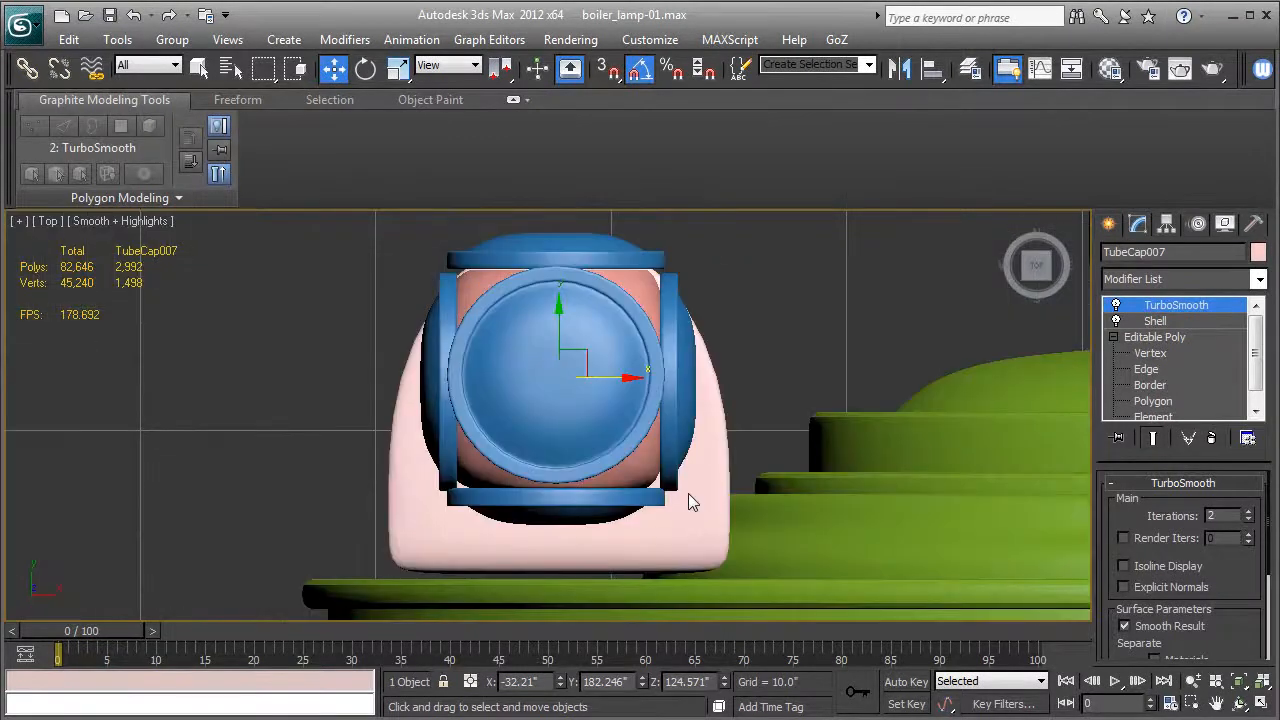
key("F4")
left_click(1110, 354)
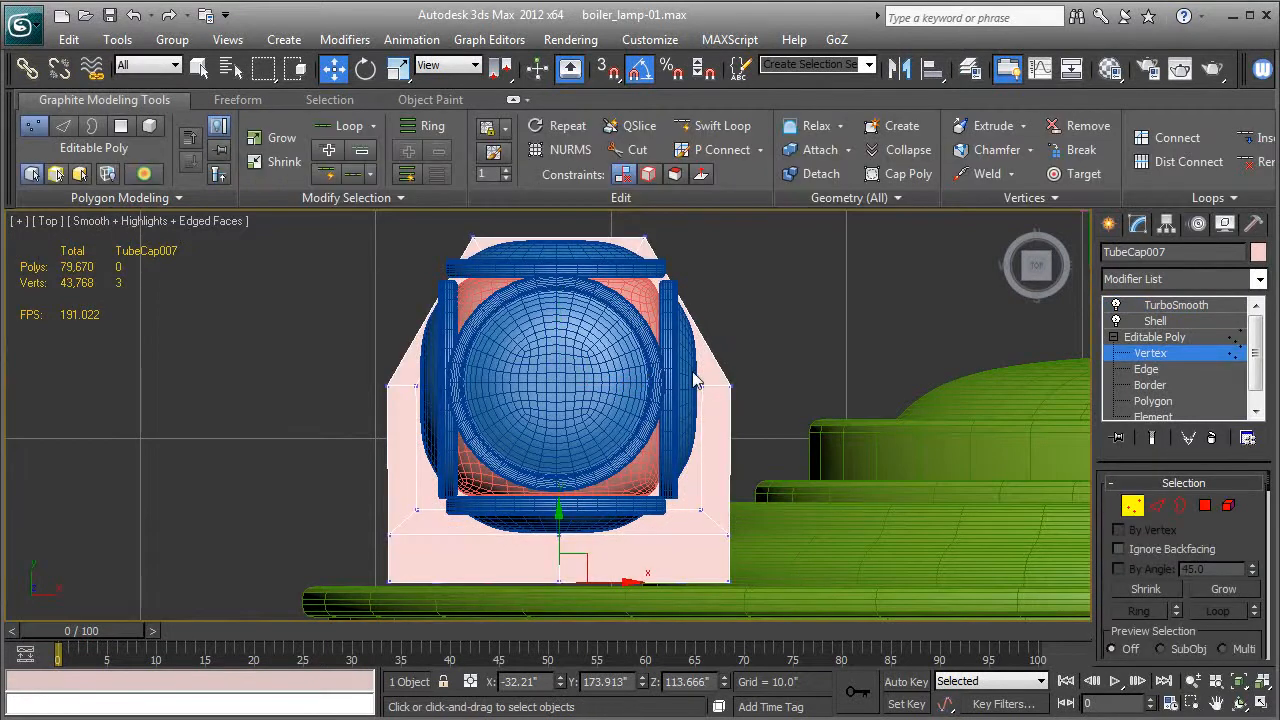
left_click_drag(770, 380, 690, 580)
left_click_drag(428, 577, 429, 580, "ctrl")
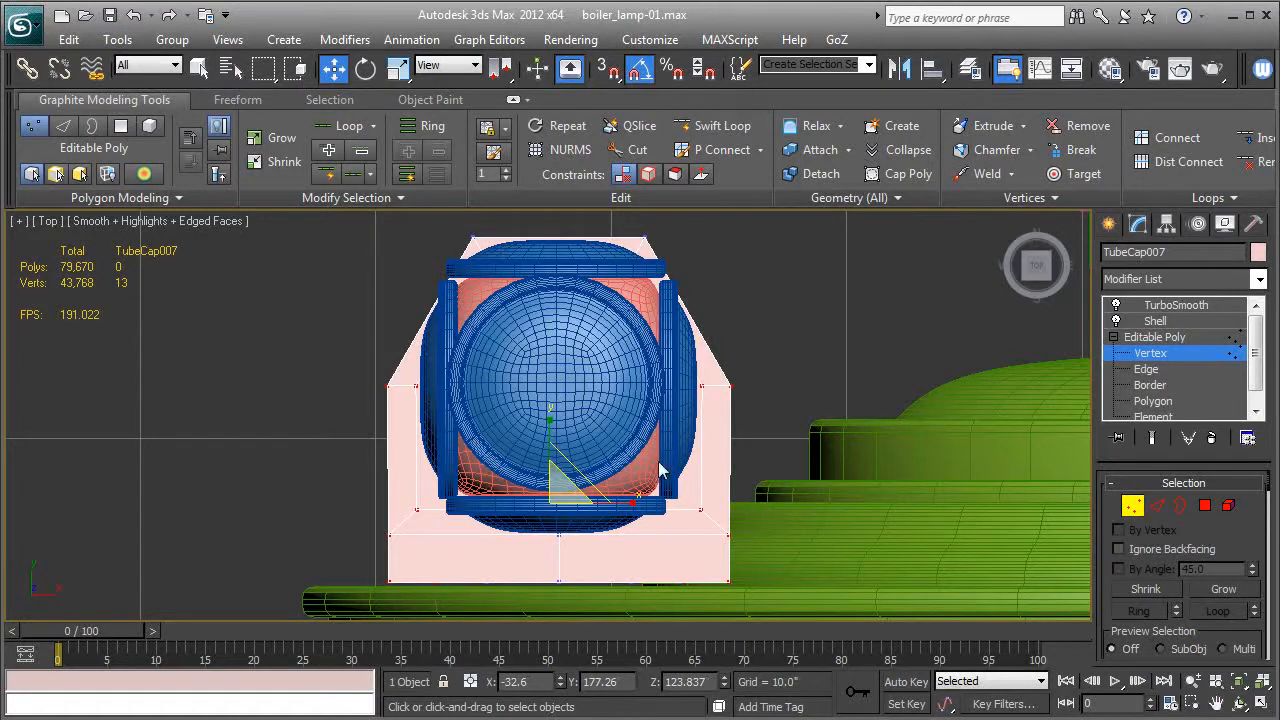
key("r")
left_click_drag(633, 509, 623, 509)
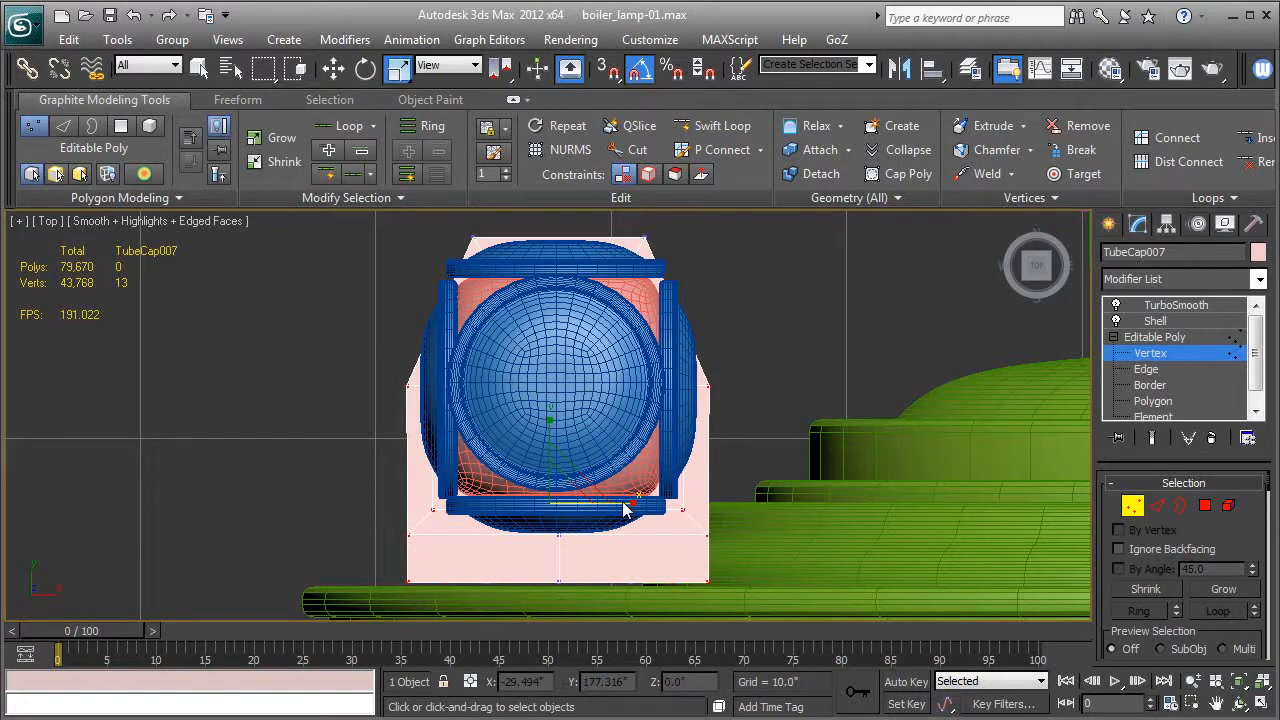
Scale the plate's side vertices further inward along X, leaving out the flange vertices, until plate and flange sides align, and return to TurboSmooth.
key("p")
key("z")
middle_click_drag(560, 519, 755, 398, "alt")
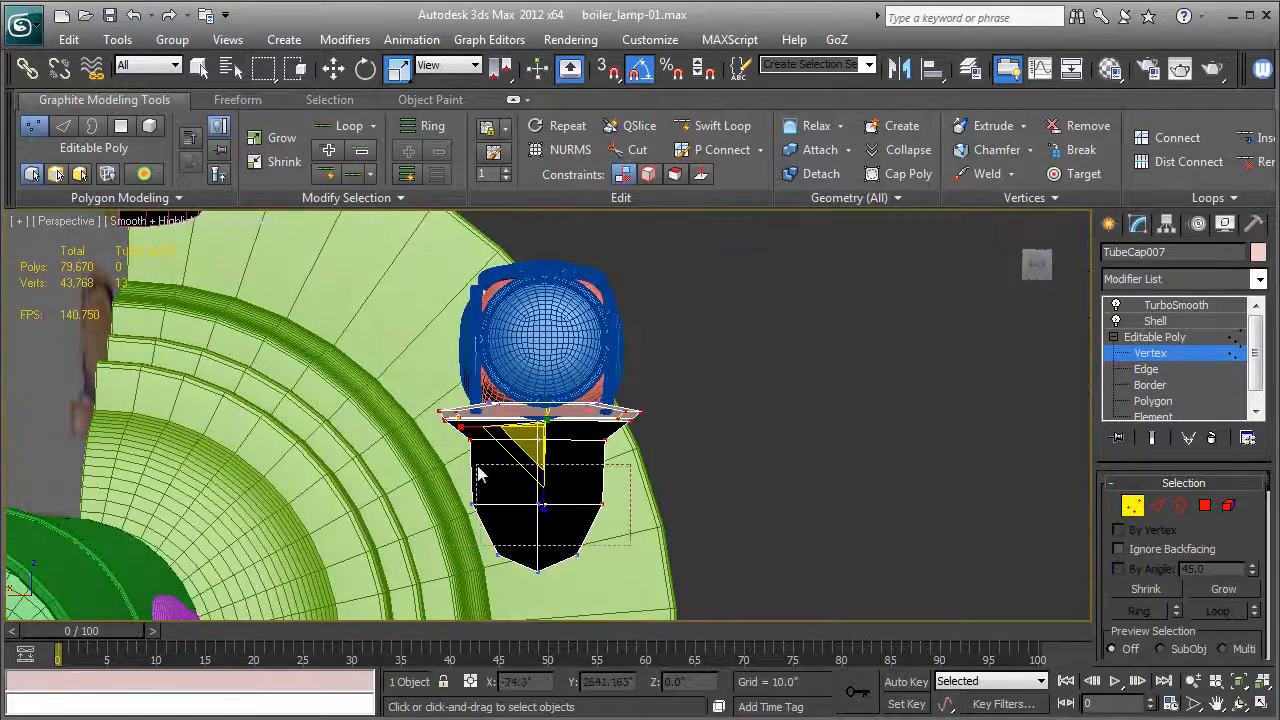
scroll(452, 453, "up", 3)
middle_click_drag(452, 453, 451, 480, "alt")
left_click_drag(458, 420, 473, 421)
key("ctrl+z")
left_click_drag(666, 509, 613, 454, "alt")
left_click_drag(458, 420, 481, 420)
middle_click_drag(480, 414, 354, 468, "alt")
left_click(1176, 304)
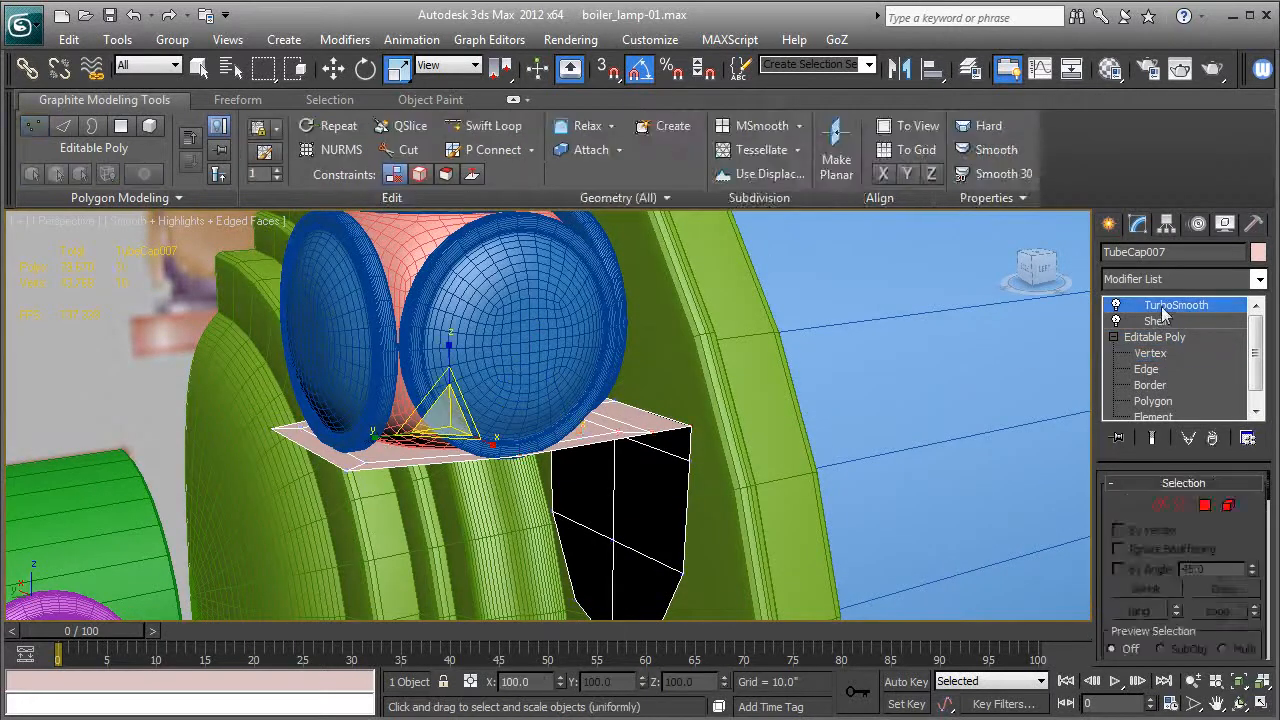
Lower the flange's side-corner row of vertices along Z at the Editable Poly level, checking the smoothed end result.
key("F4")
middle_click_drag(566, 511, 661, 478, "alt")
key("F4")
left_click(1151, 353)
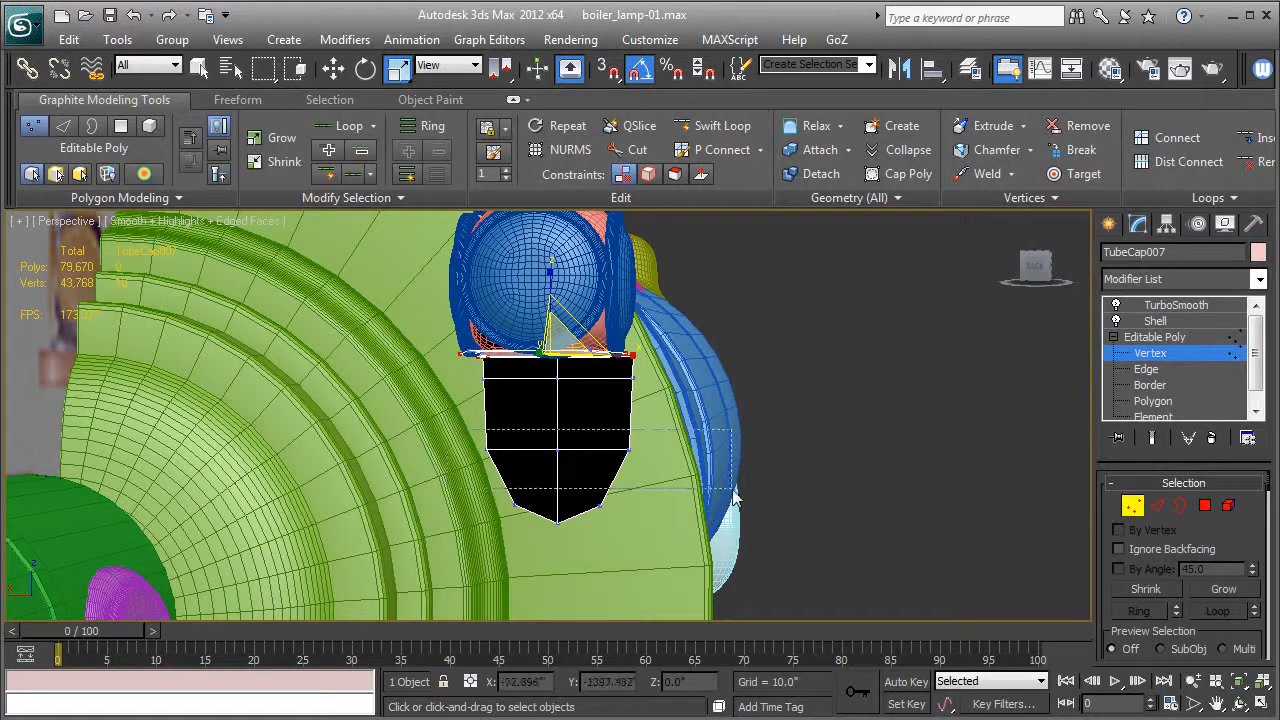
left_click(549, 450)
key("w")
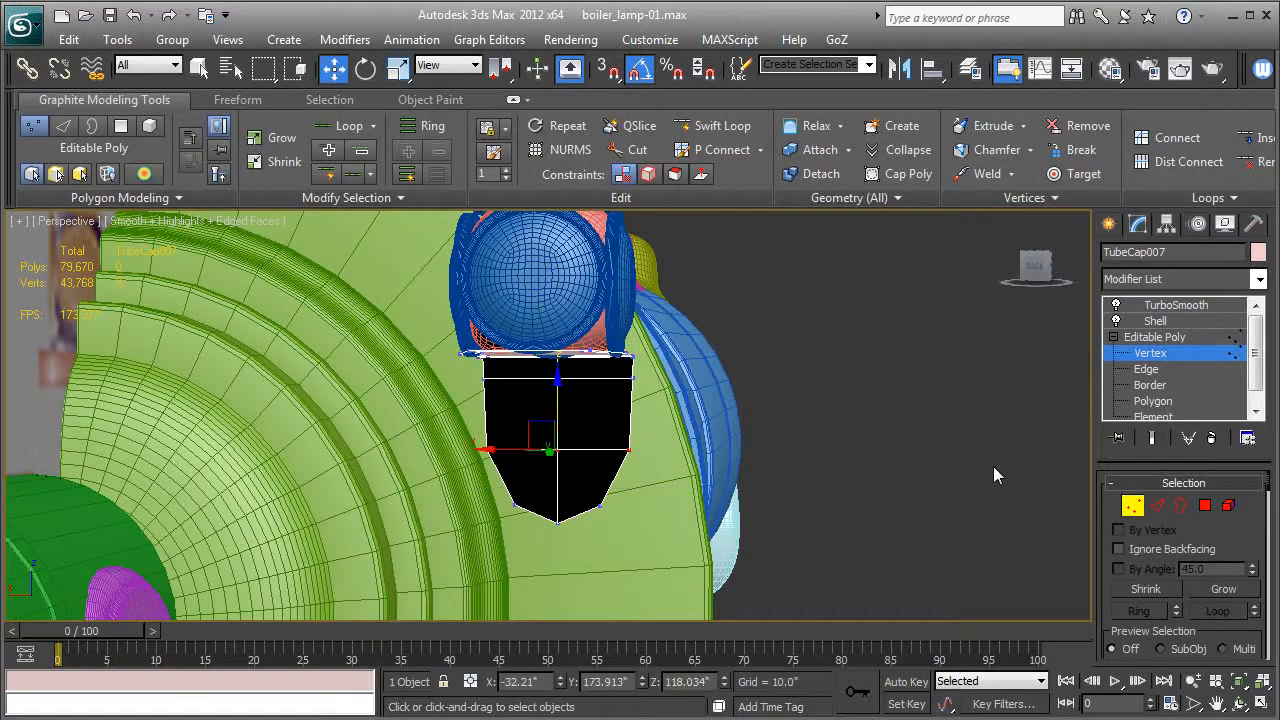
left_click(1153, 438)
mouse_move(560, 398)
left_mouse_down()
mouse_move(551, 430)
mouse_move(550, 418)
left_mouse_up()
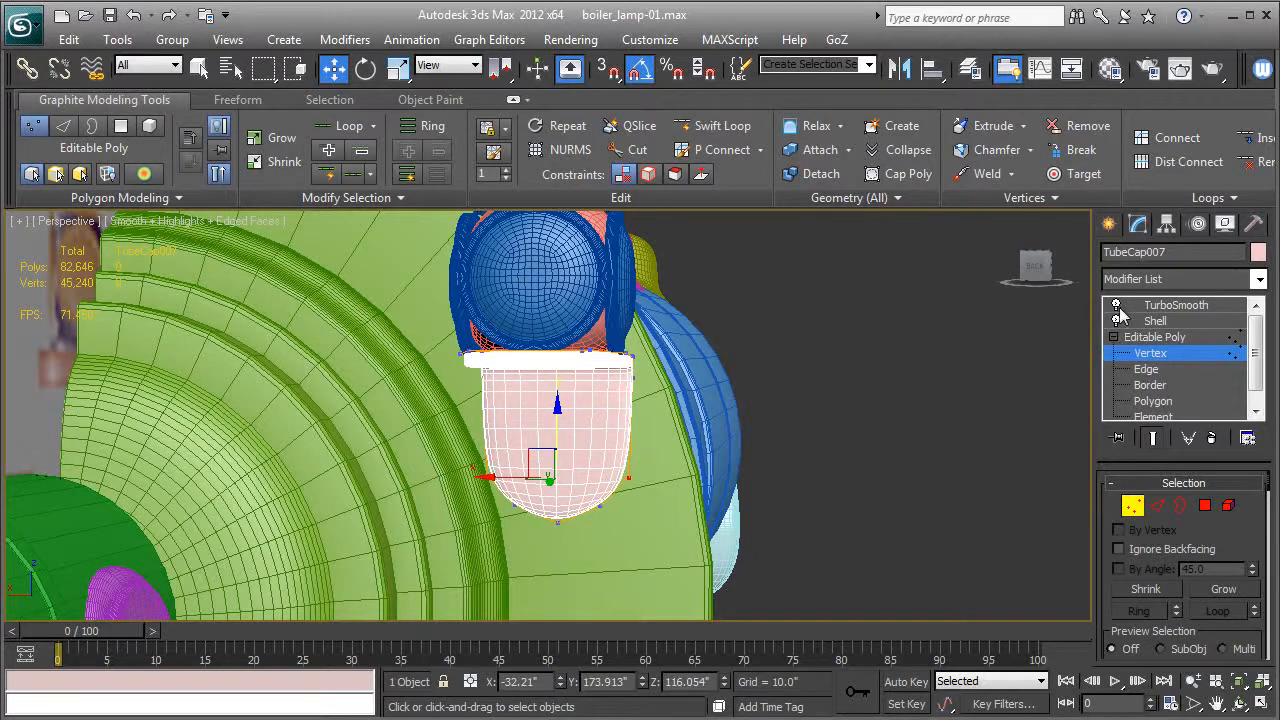
left_click(1153, 439)
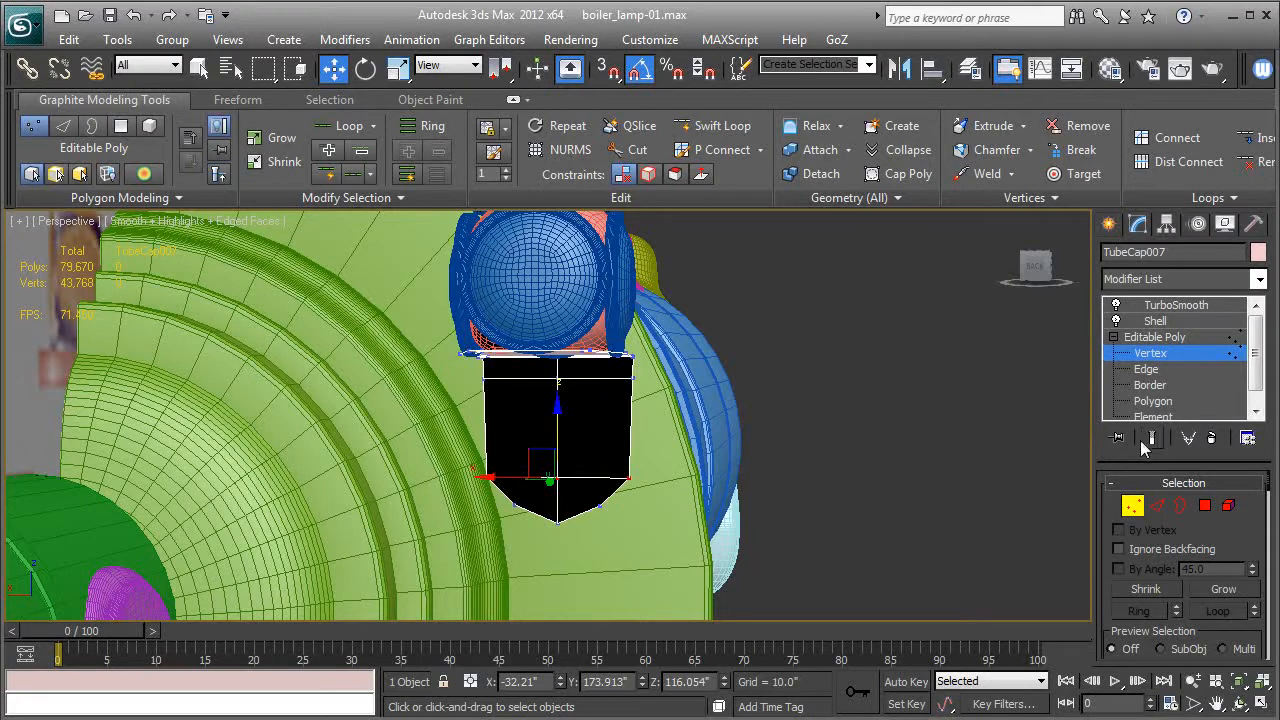
Connect the ring of vertical edges in the flange's middle section with a new horizontal edge row.
left_click(1149, 369)
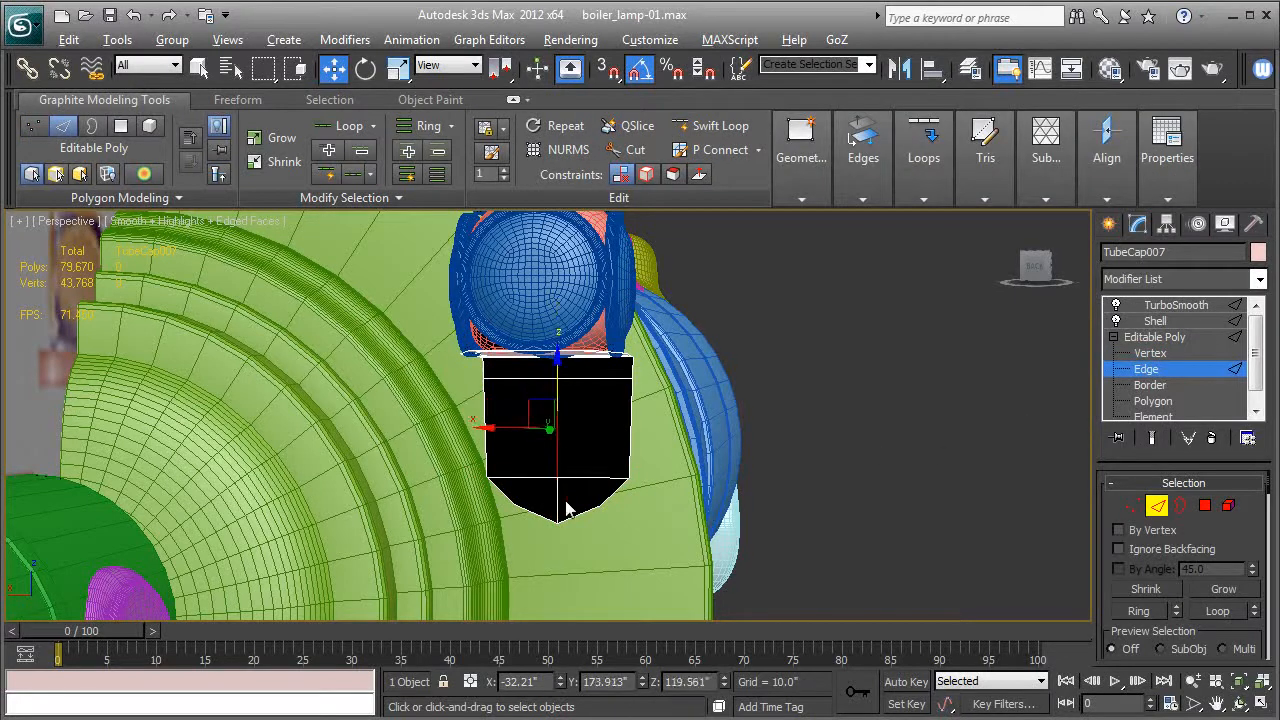
key("alt+r")
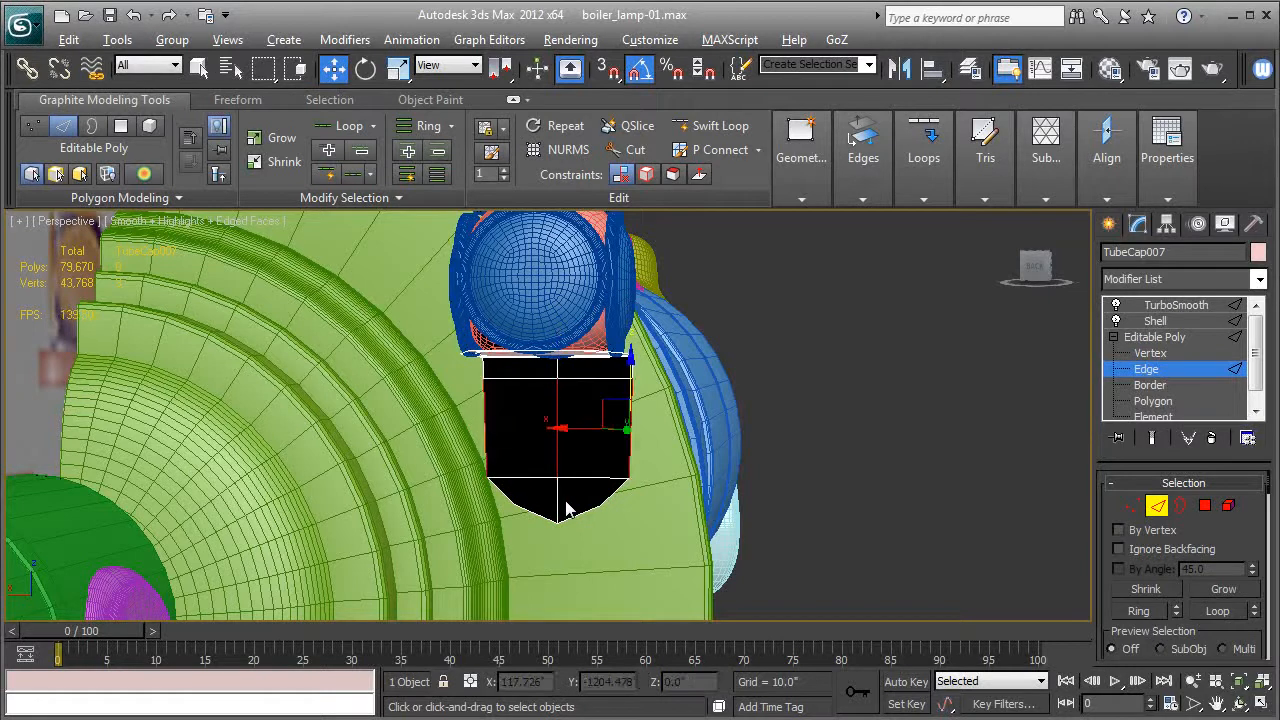
key("ctrl+shift+e")
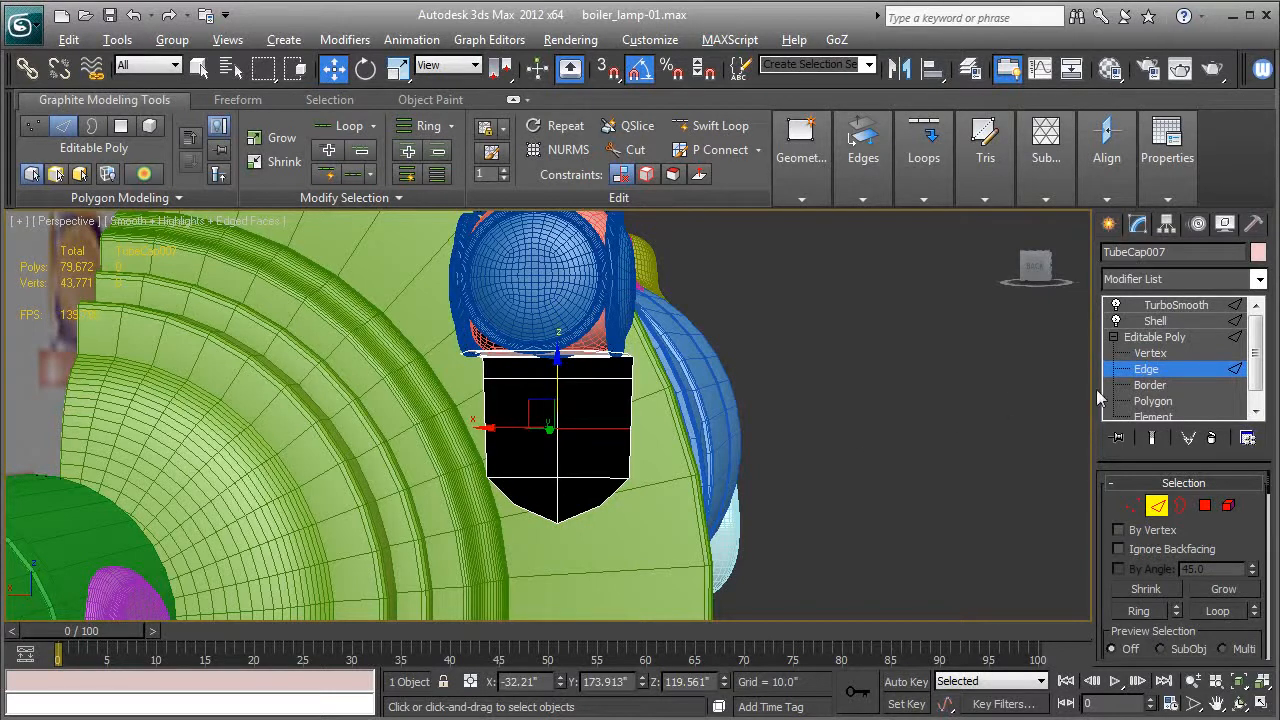
Chamfer the flange's center vertex into a diamond-shaped polygon.
left_click(1150, 355)
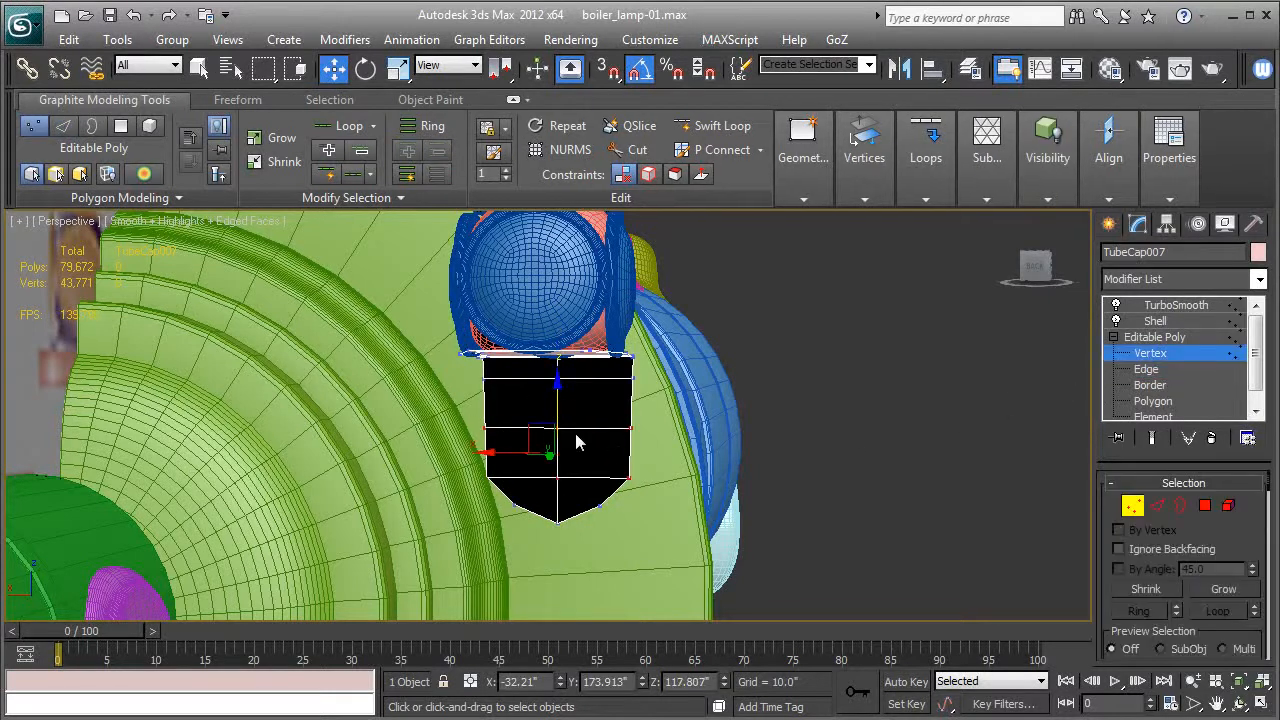
left_click(557, 430)
scroll(1213, 549, "down", 5)
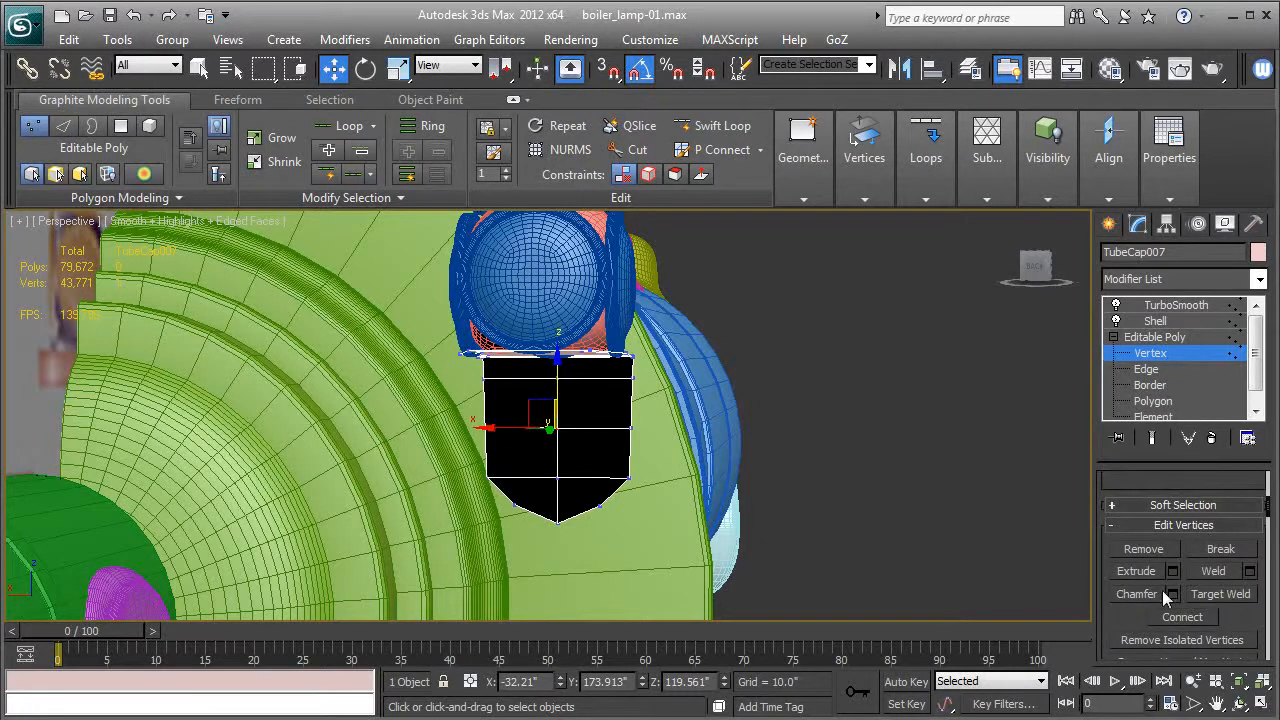
left_click(1162, 593)
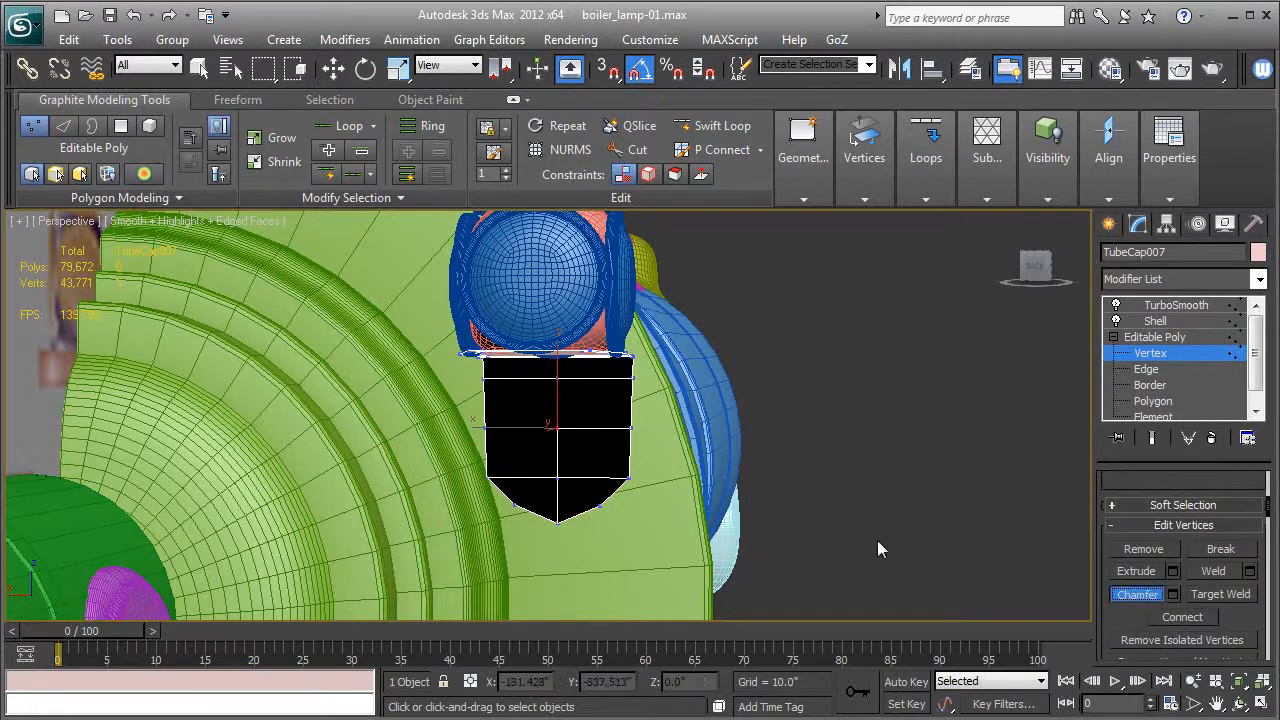
left_click(1173, 594)
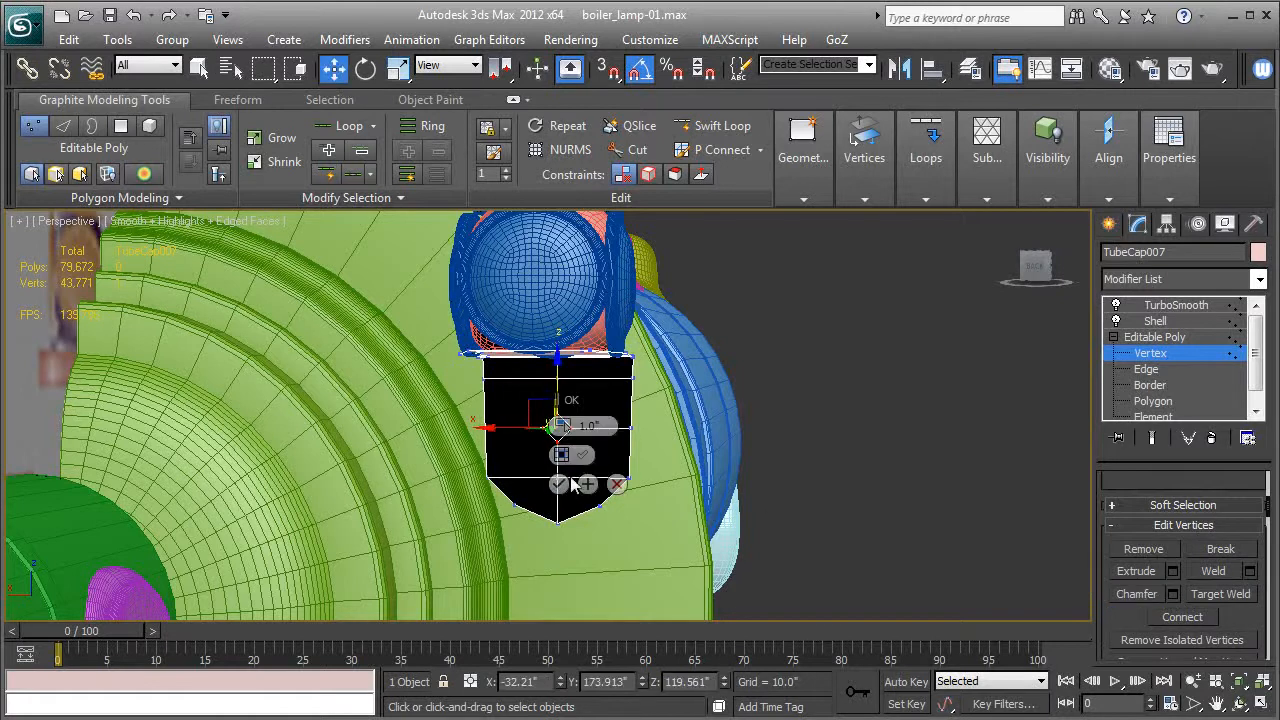
left_click_drag(568, 428, 578, 428)
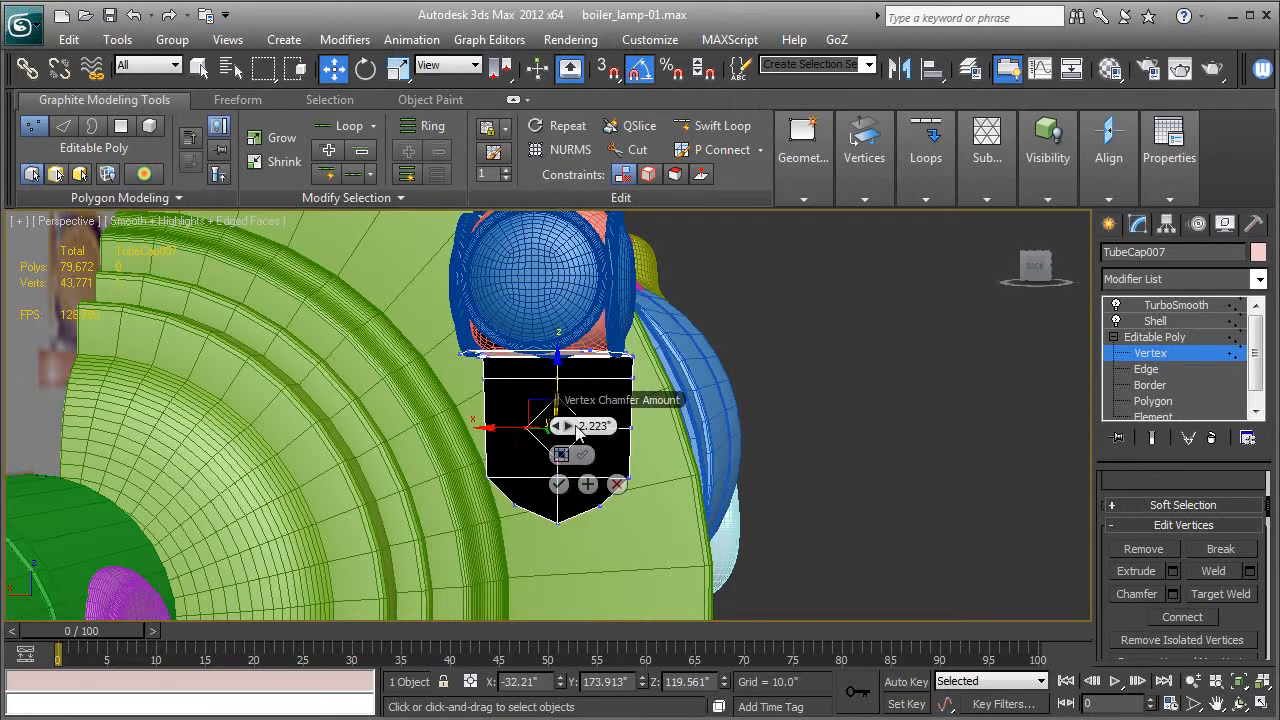
left_click(559, 486)
scroll(561, 500, "up", 4)
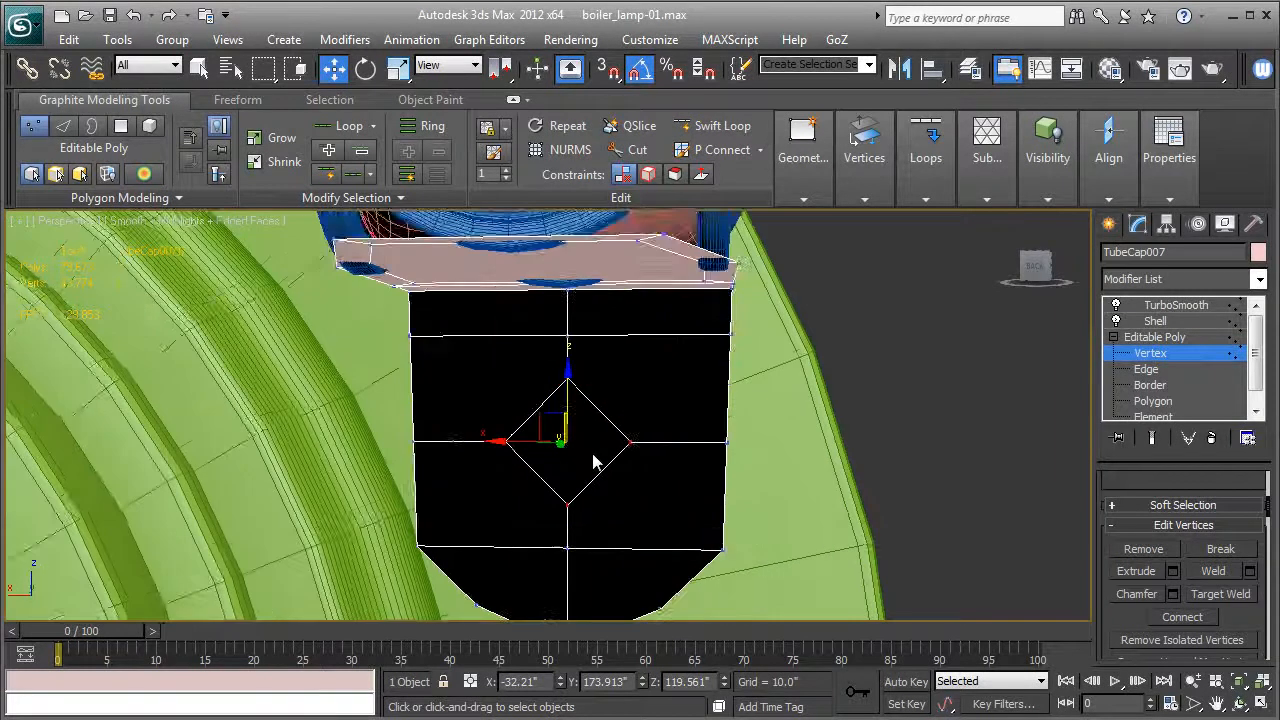
Delete the diamond-shaped polygon at the flange's center to open a hole.
left_click(1151, 403)
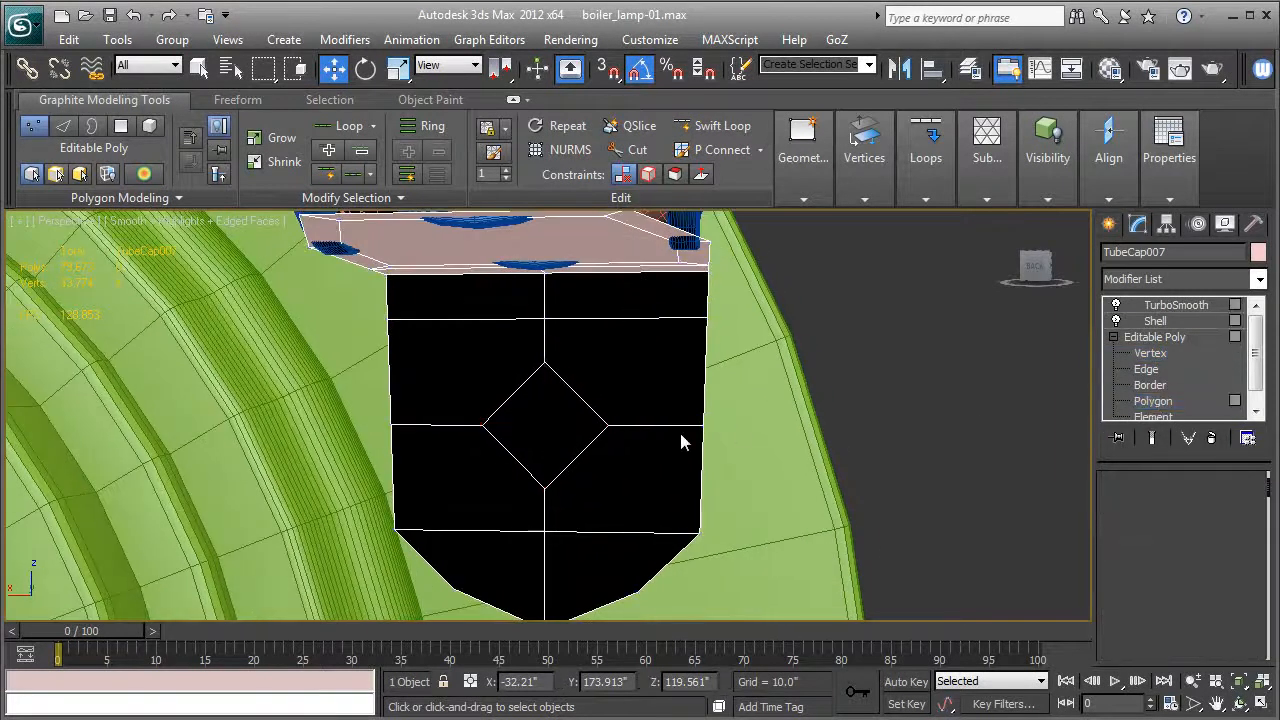
scroll(660, 437, "down", 3)
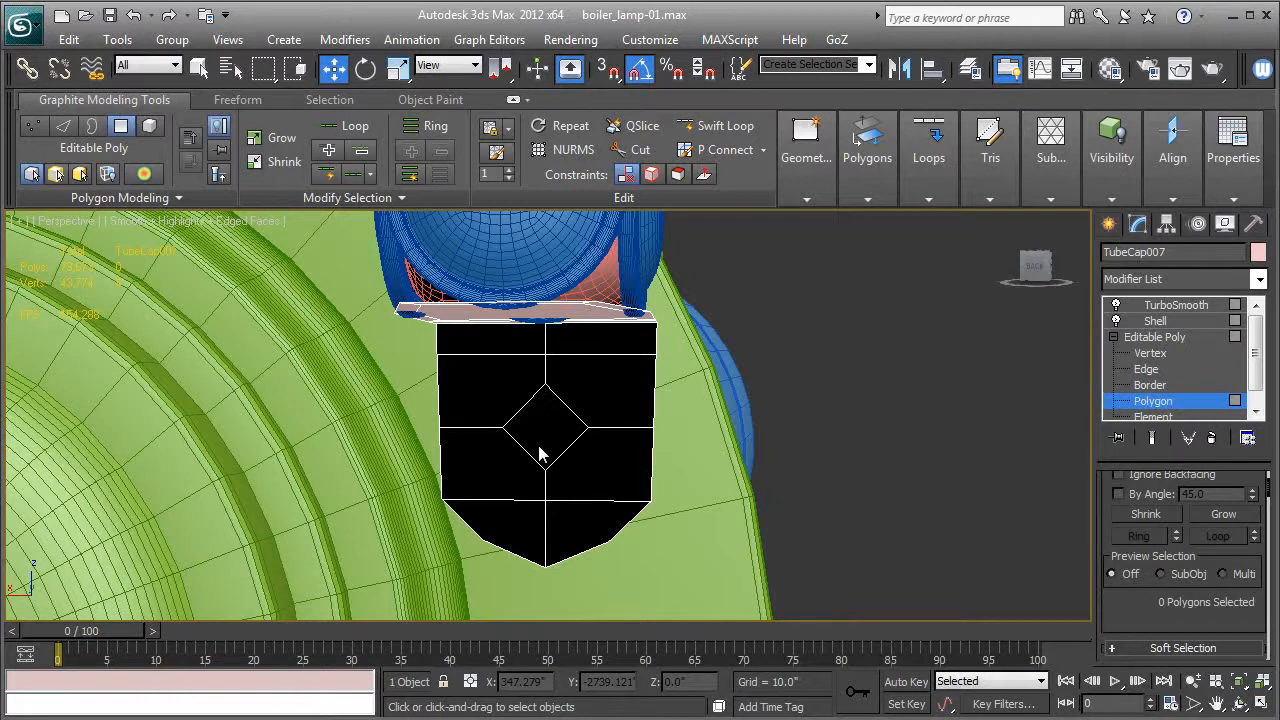
middle_click_drag(714, 432, 714, 436)
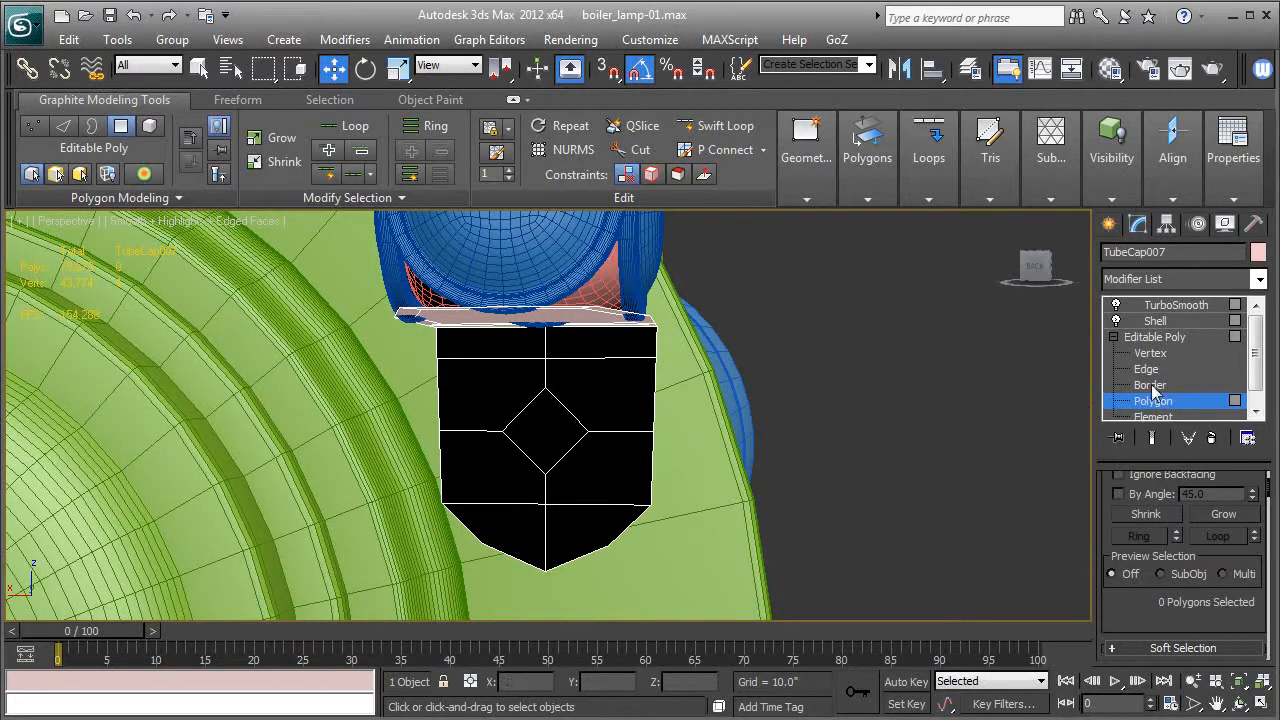
left_click(553, 433)
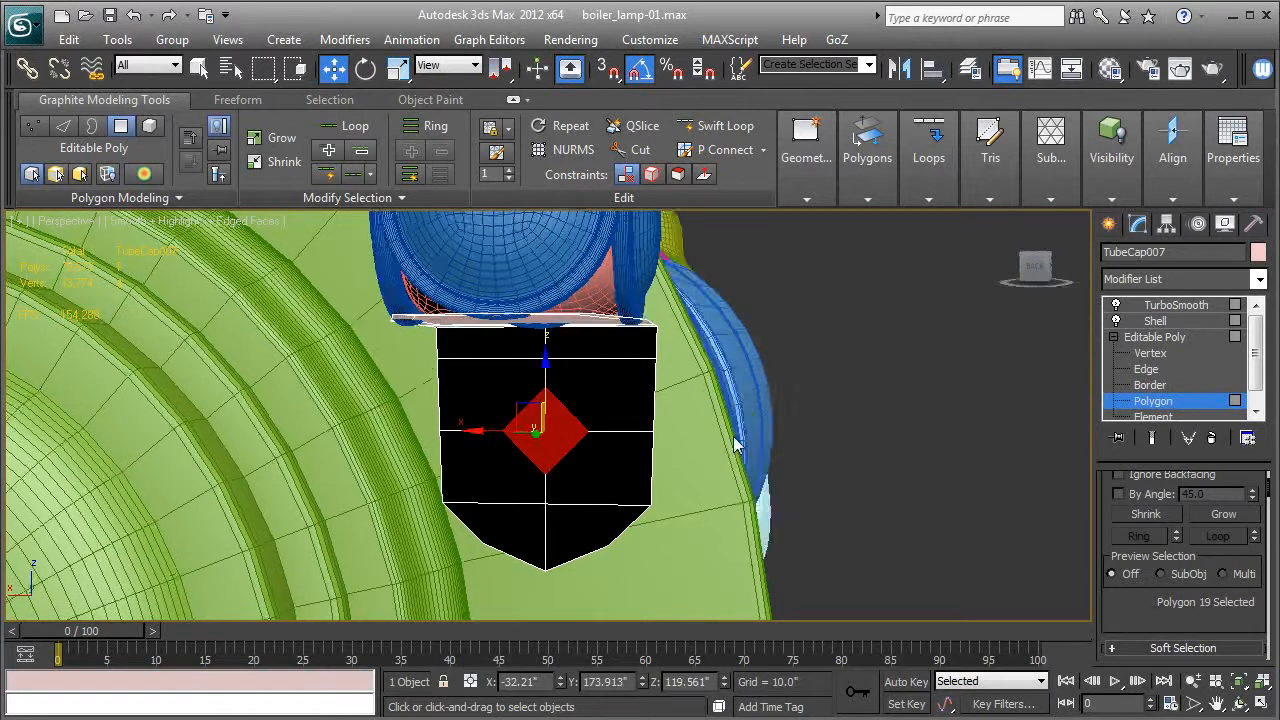
middle_click_drag(738, 445, 706, 451, "alt")
left_click(707, 446)
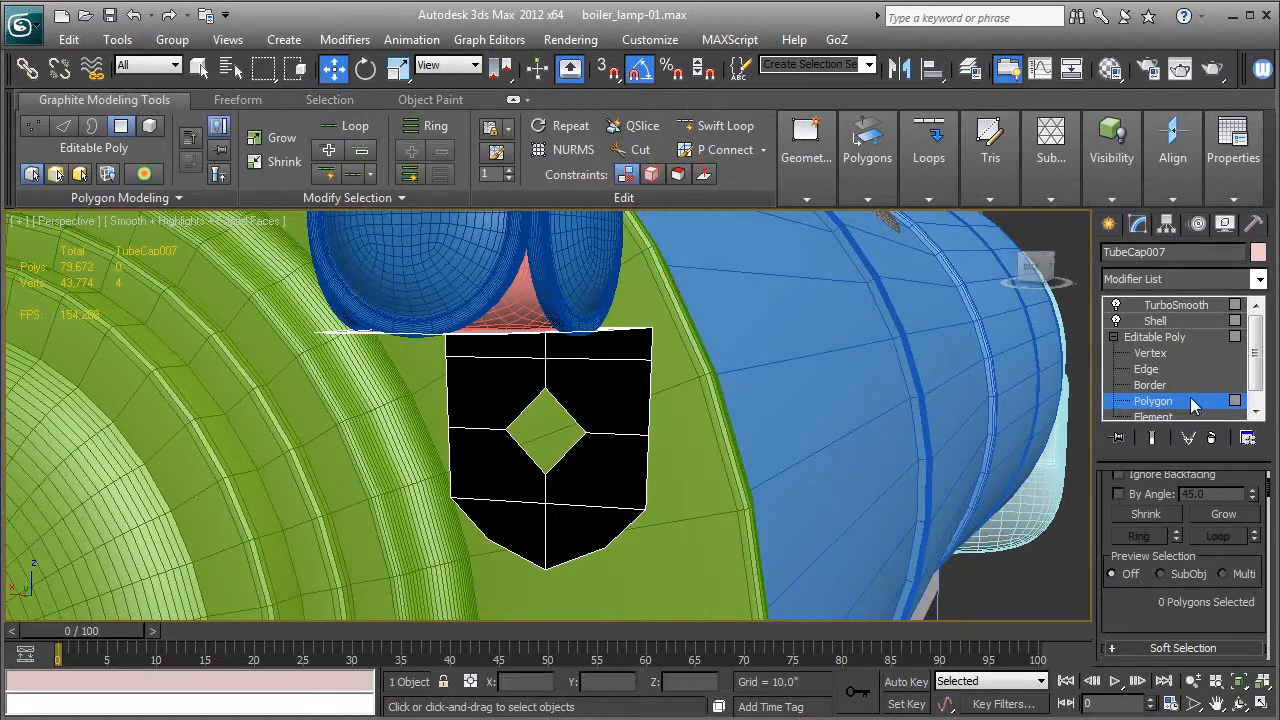
Chamfer the border around the flange's diamond-shaped hole to add a supporting edge loop.
left_click(1150, 385)
left_click(566, 458)
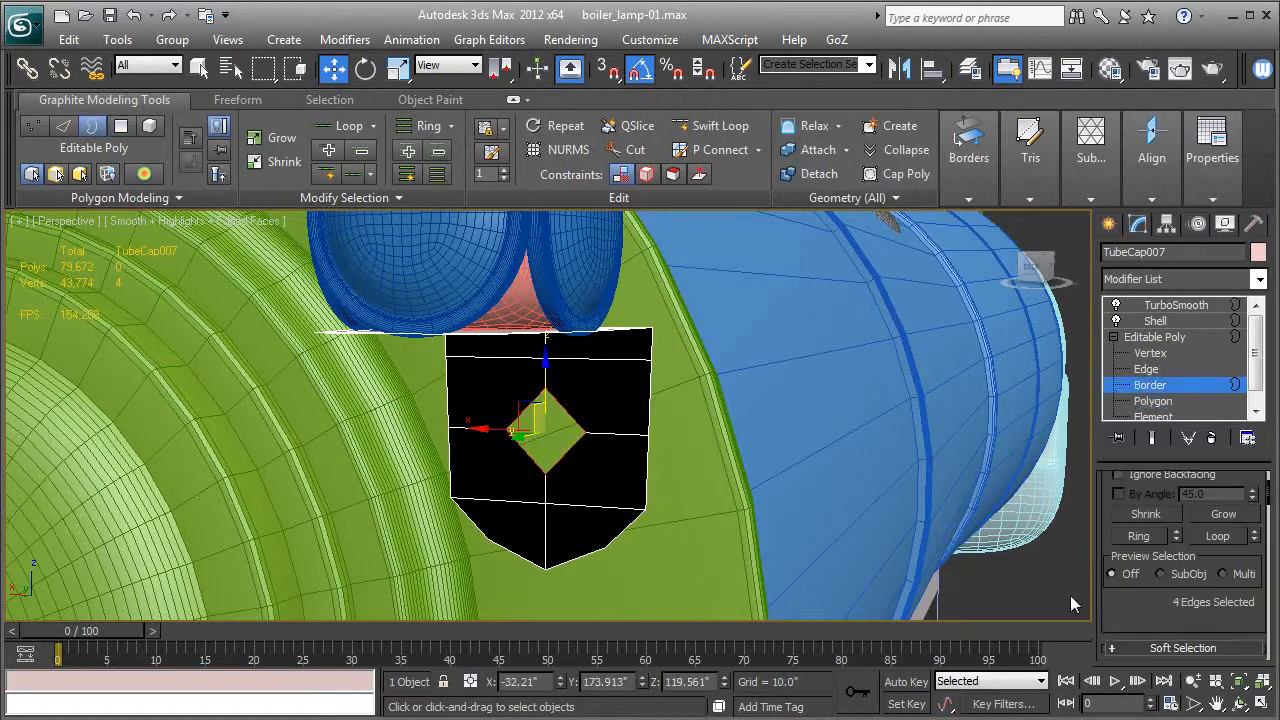
scroll(1127, 608, "down", 3)
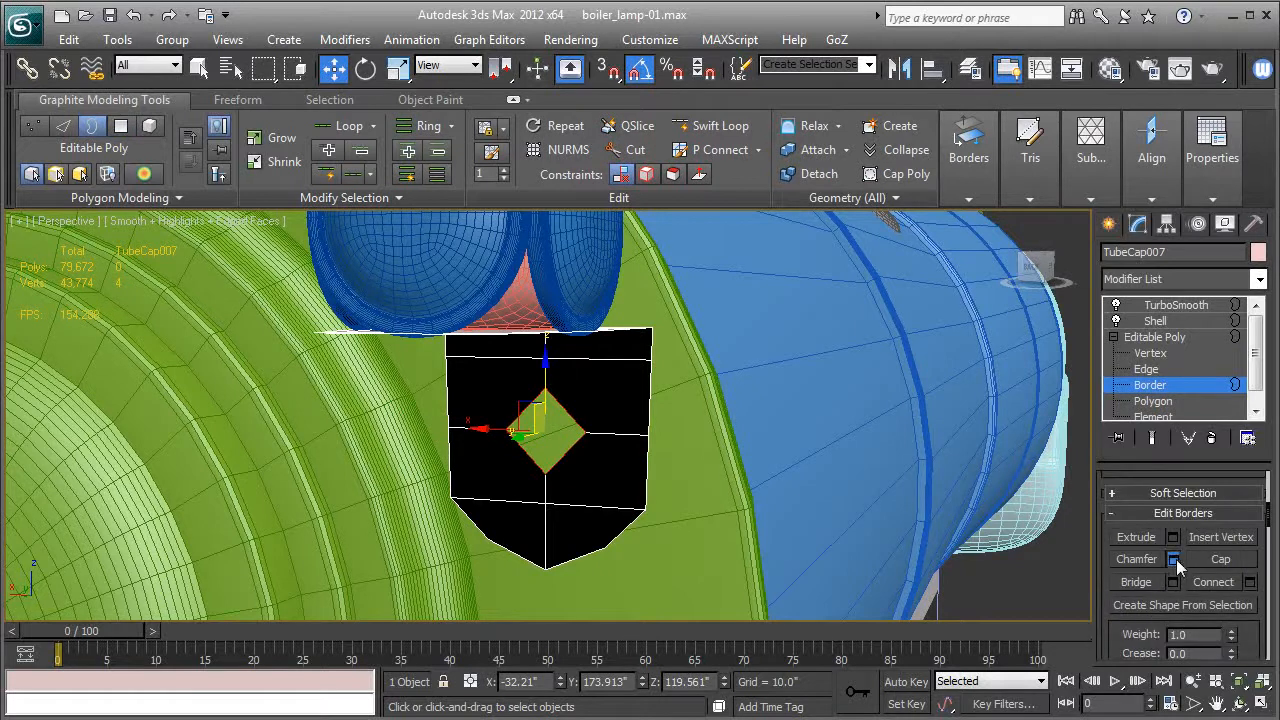
left_click(1173, 559)
left_click(562, 518)
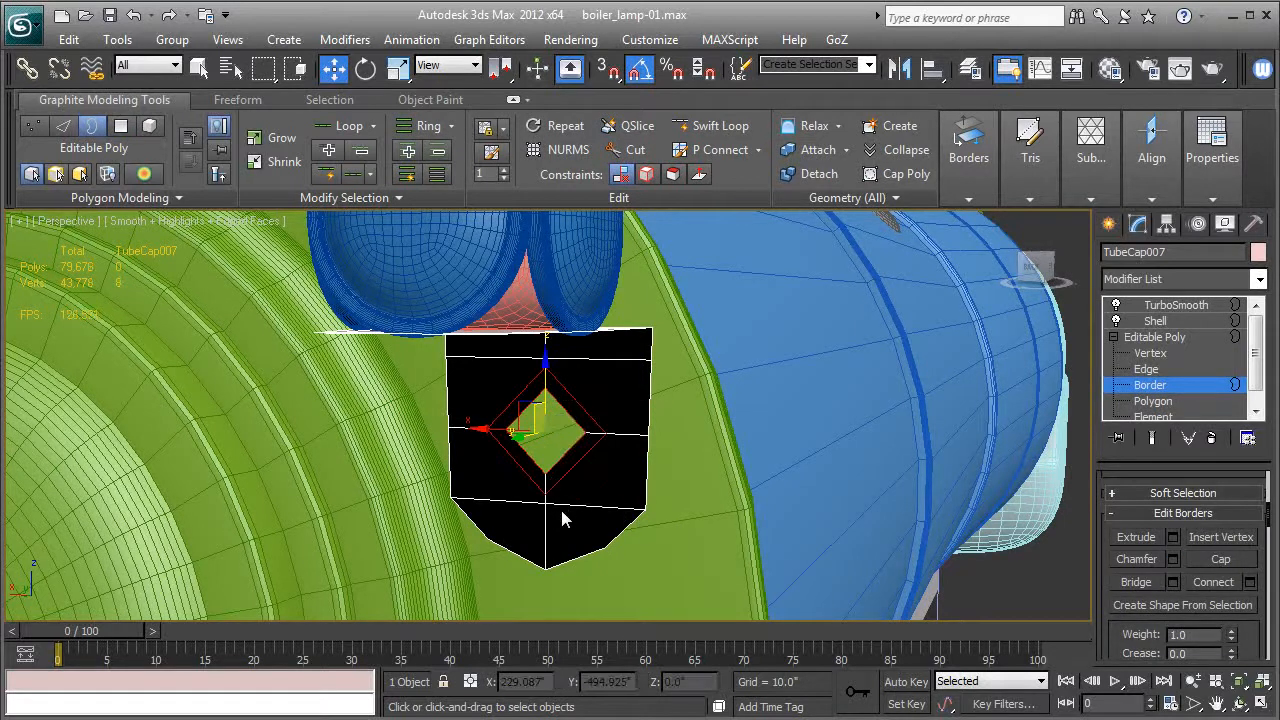
Return to the Shell level and examine the smoothed bolt hole up close with edged faces off and on.
left_click(1155, 320)
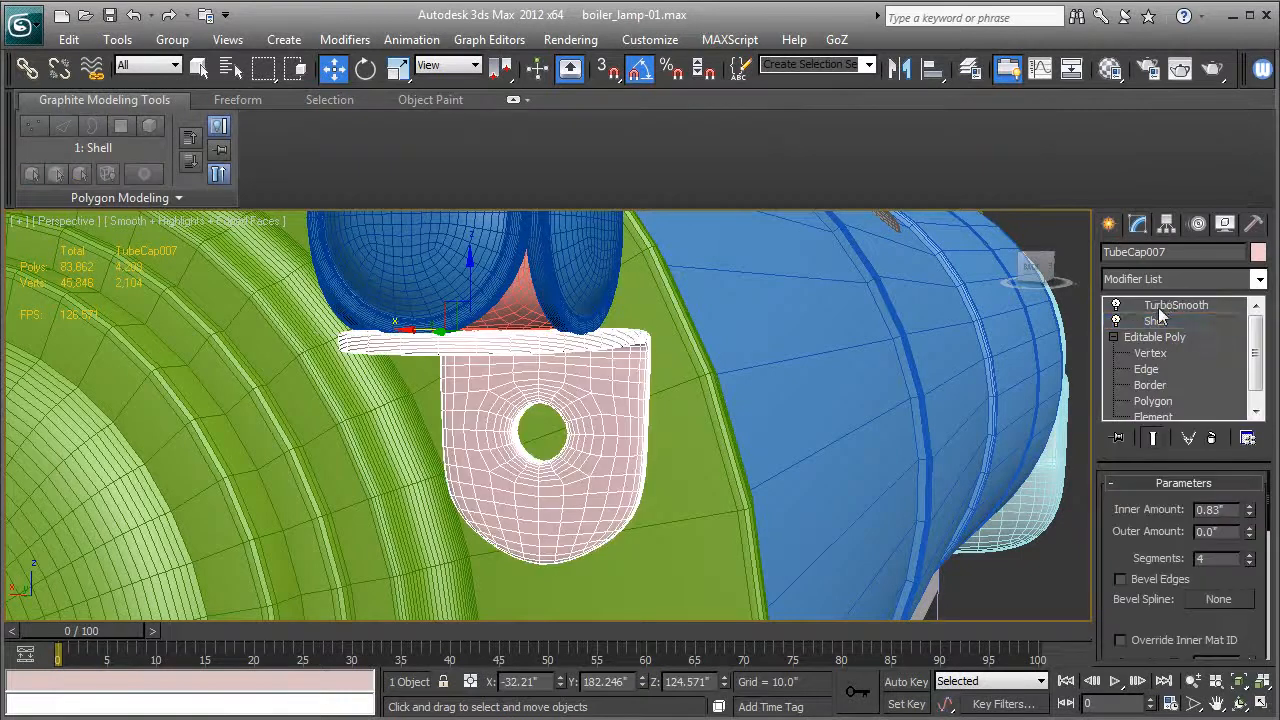
key("F4")
middle_click_drag(473, 567, 634, 494, "alt")
key("F4")
scroll(596, 522, "up", 2)
key("F4")
scroll(596, 522, "up", 2)
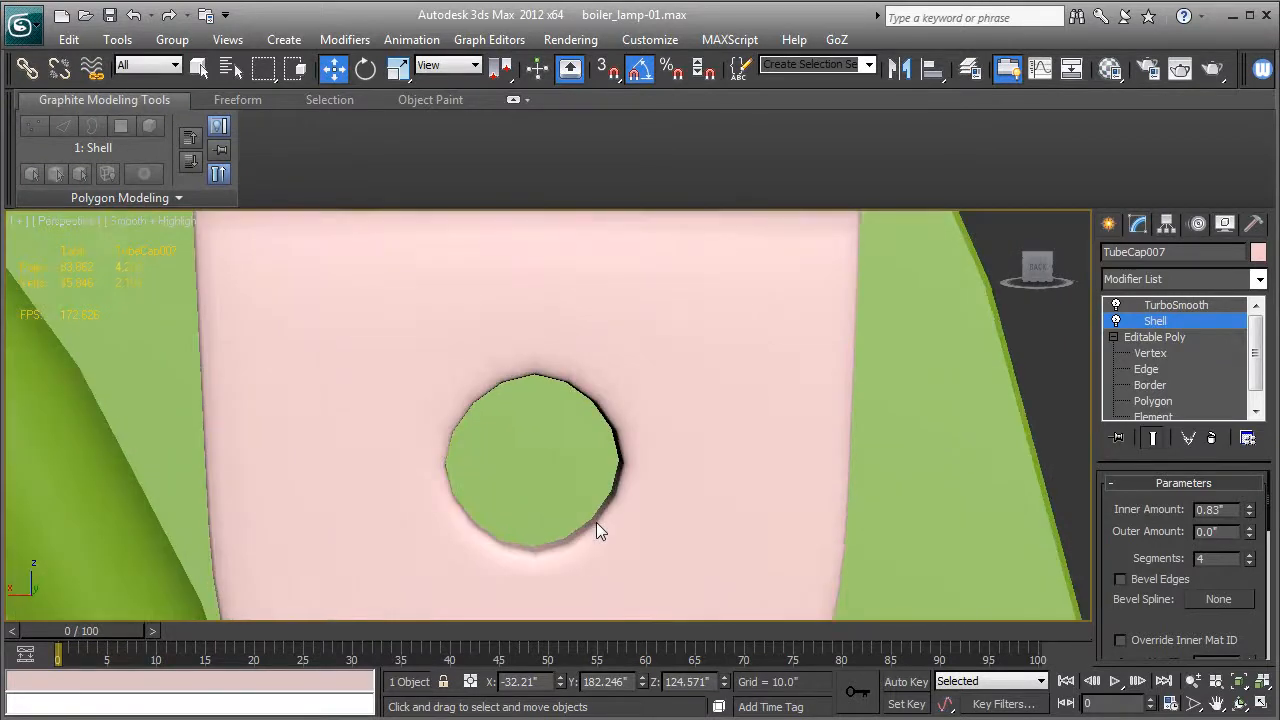
scroll(596, 522, "down", 4)
key("F4")
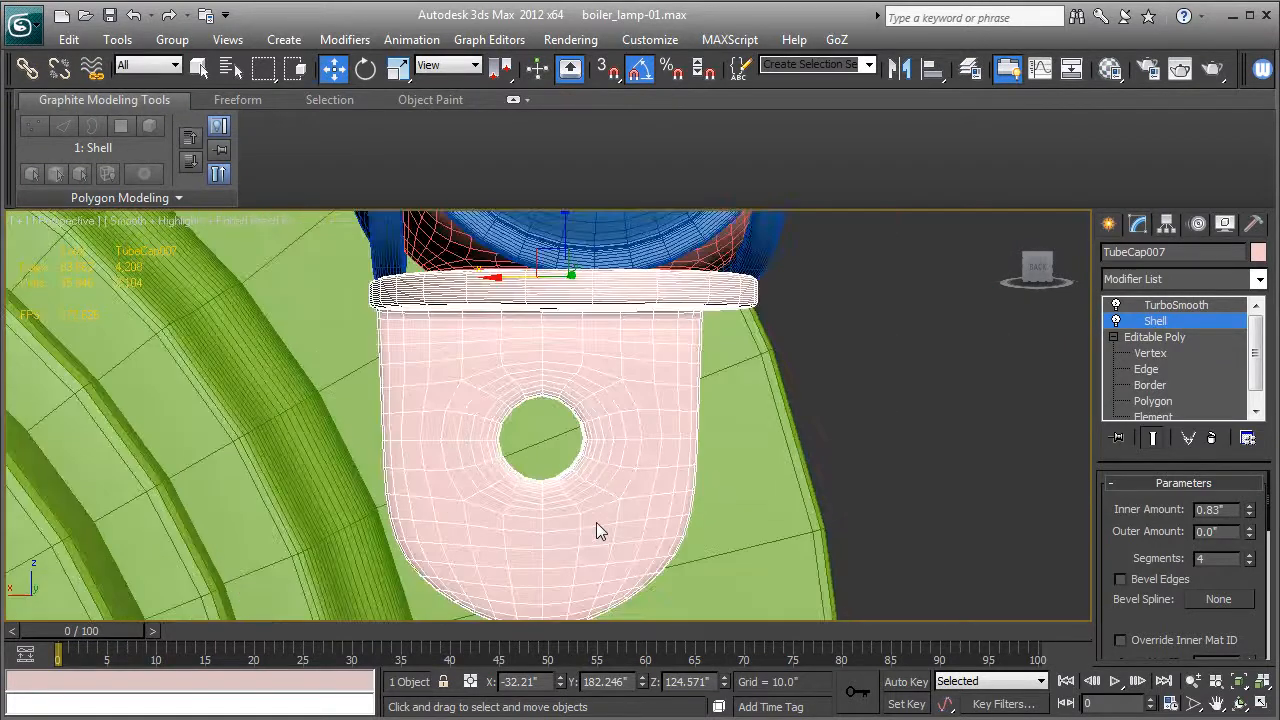
middle_click_drag(596, 522, 547, 520, "alt")
scroll(545, 520, "down", 2)
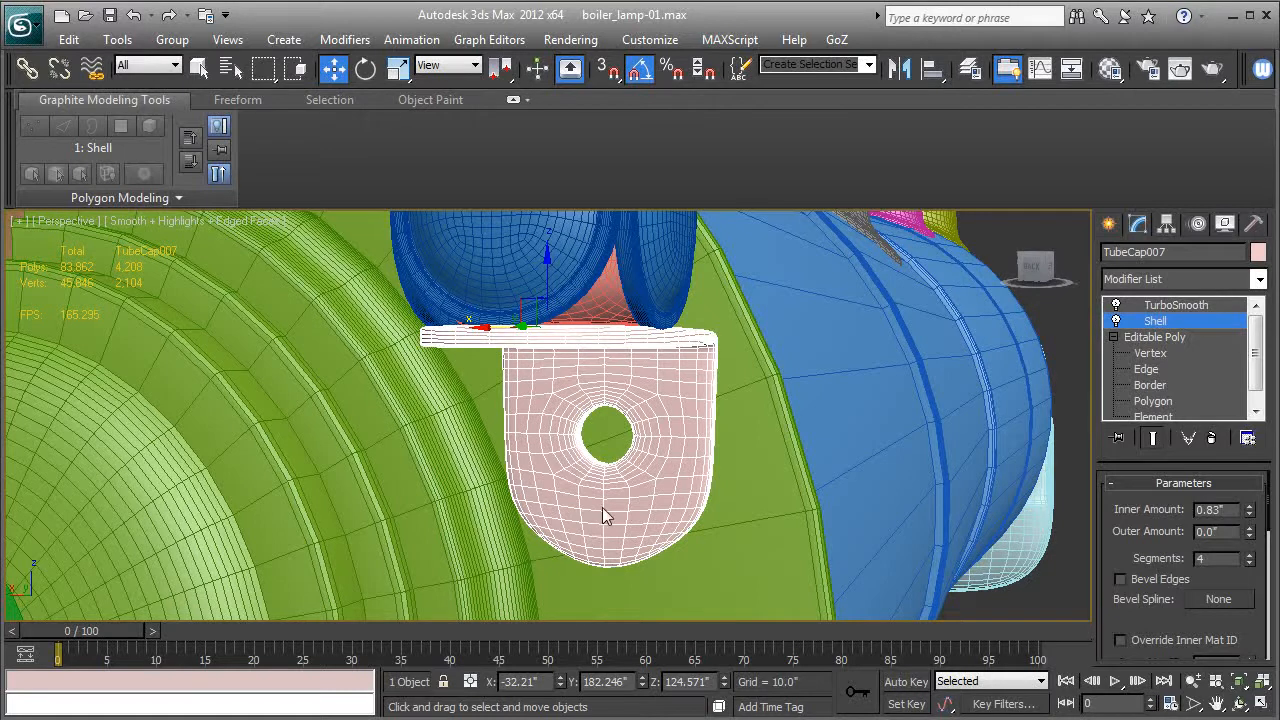
Switch TurboSmooth off to compare the unsmoothed bracket mesh, and switch it back on.
left_click(1116, 306)
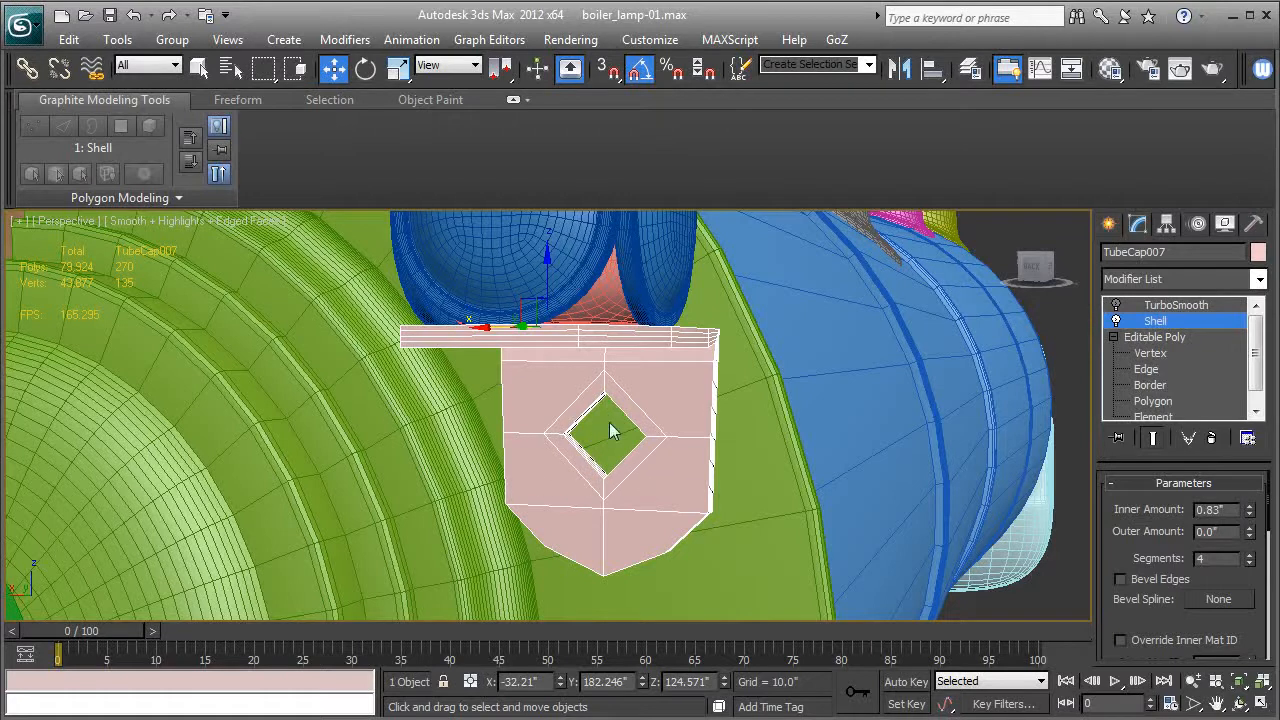
left_click(1150, 306)
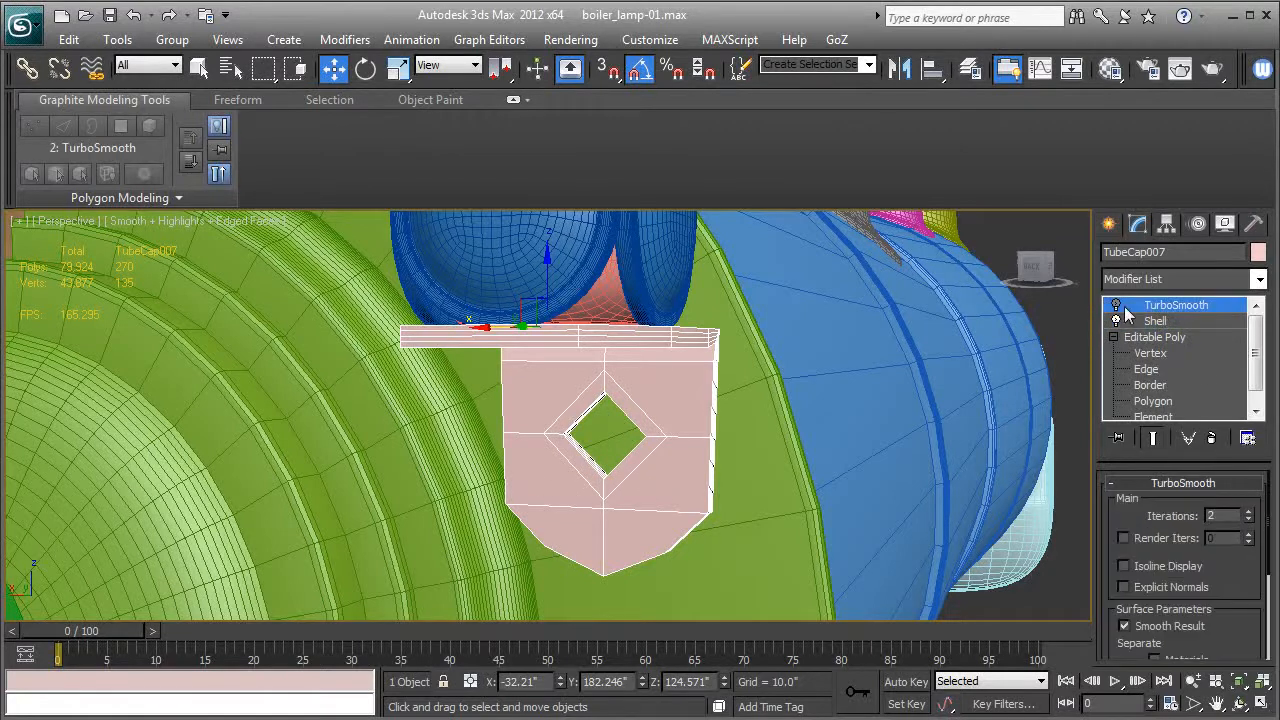
left_click(1116, 306)
Hide the edged faces and rename the bracket as Mounting_bracket-01.
middle_click_drag(853, 427, 859, 461)
key("F4")
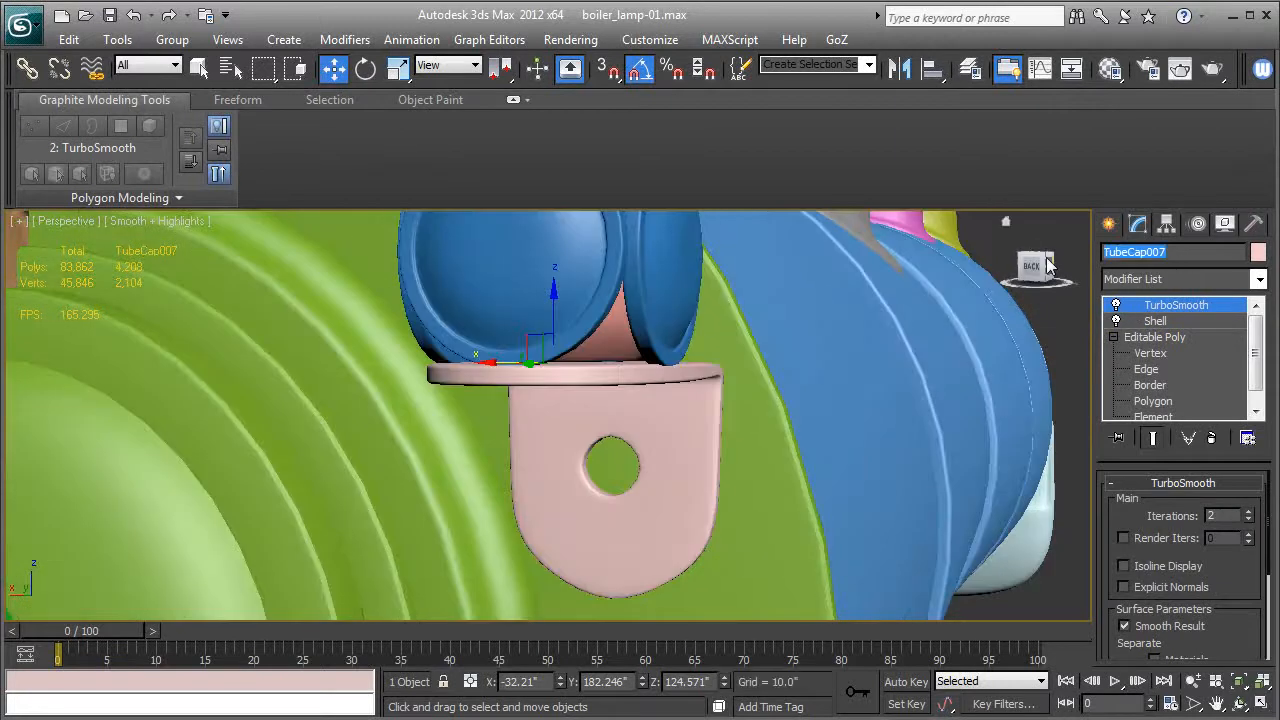
type("Mounting_bracket-01")
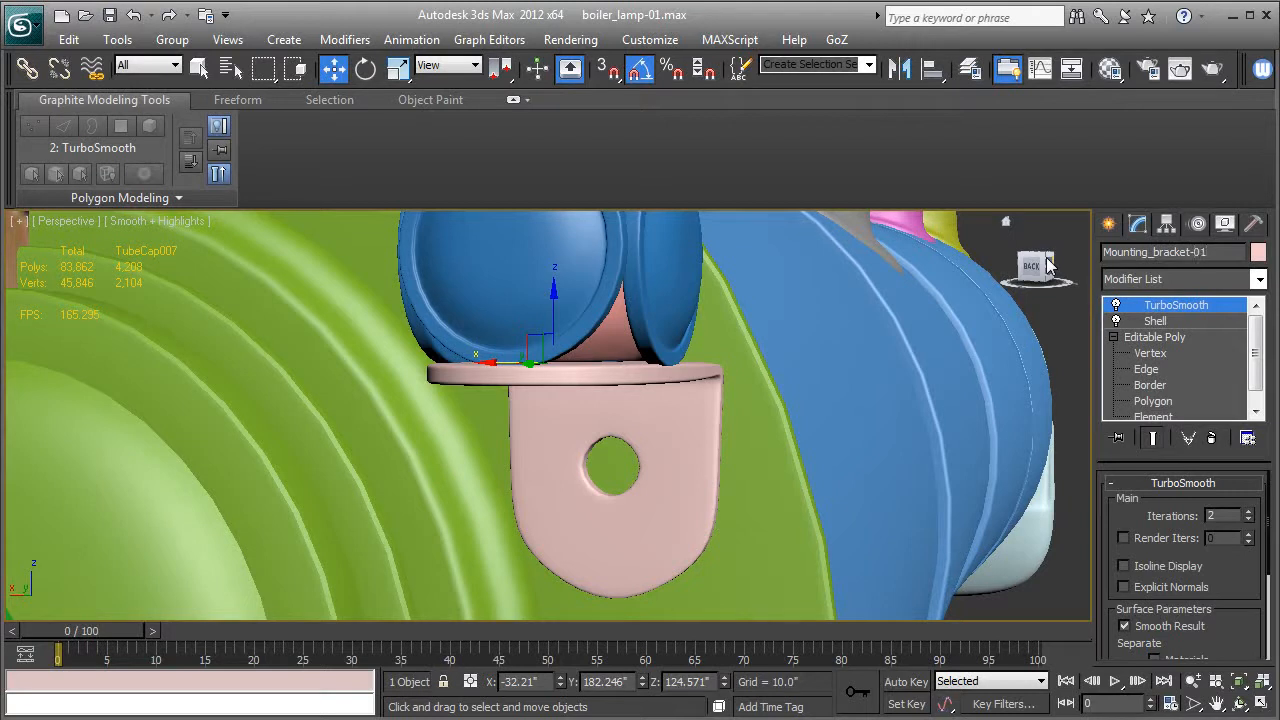
Select the lamp parts and bracket in the top view, leaving out the boiler front, and move them about -0.385" along Y against the boiler.
middle_click_drag(717, 314, 821, 314)
scroll(755, 327, "down", 3)
middle_click_drag(736, 341, 645, 344, "alt")
key("t")
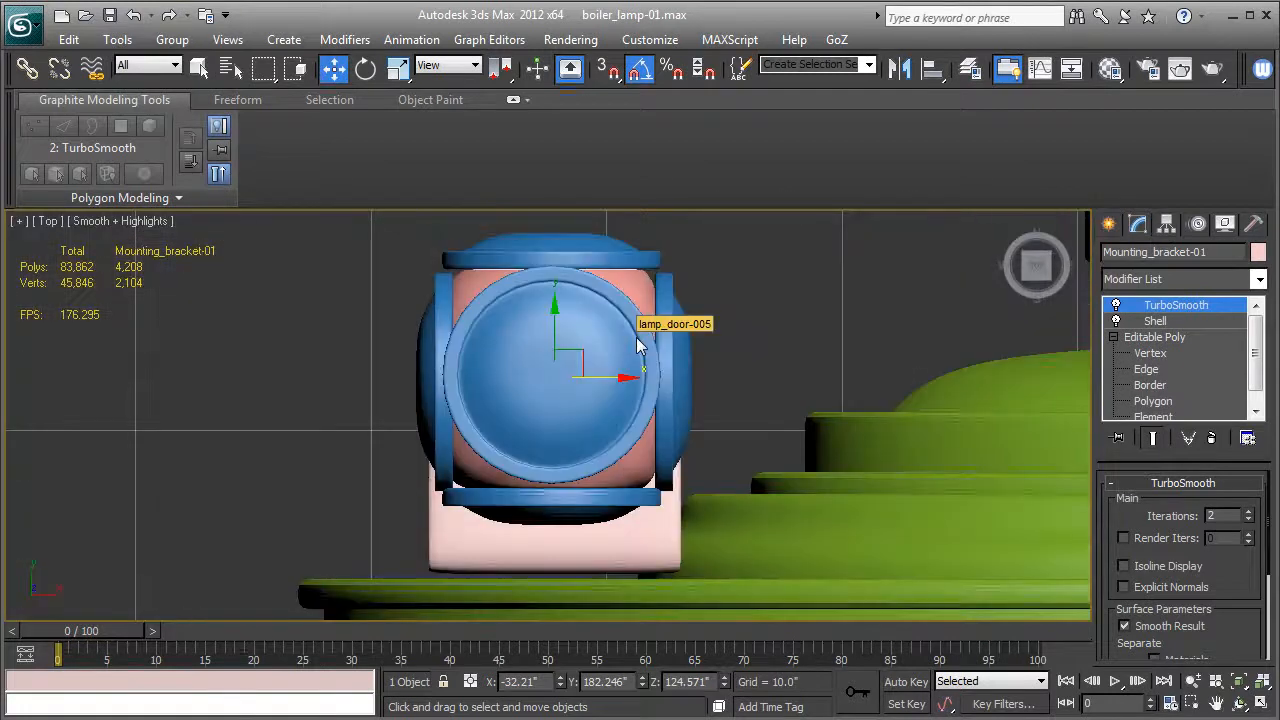
key("F3")
left_click(427, 264)
left_click_drag(393, 234, 700, 540)
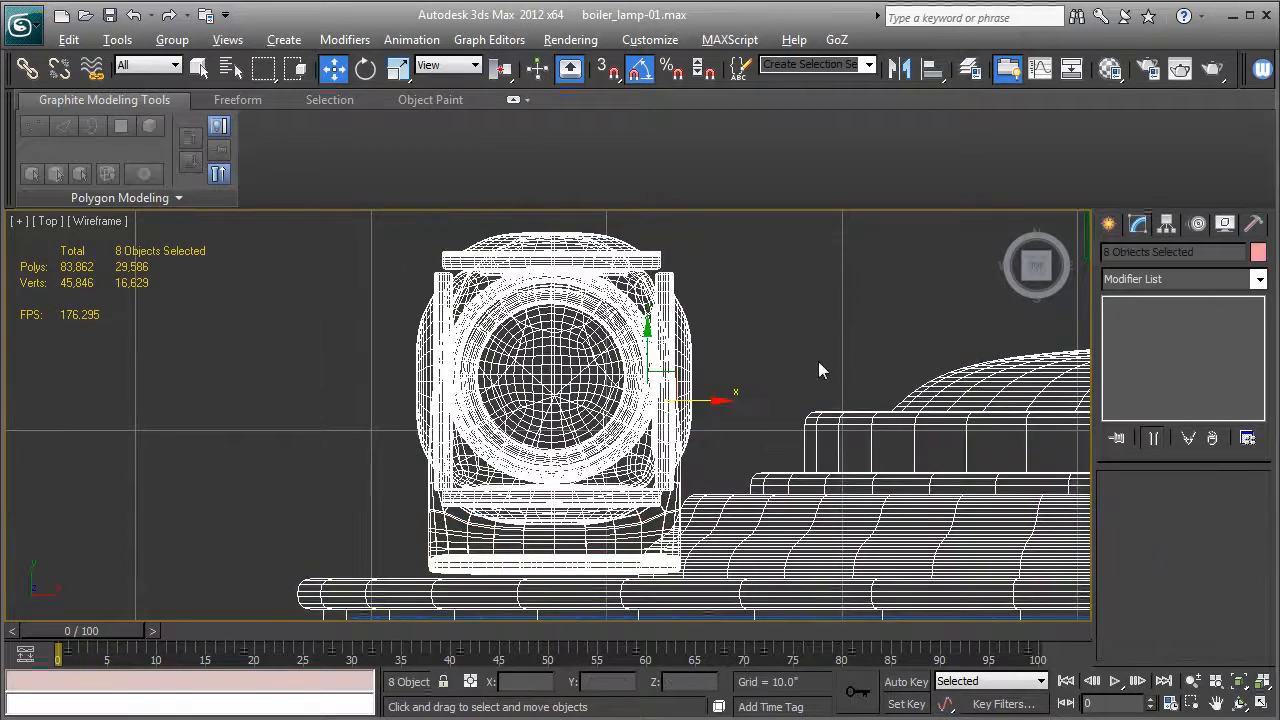
left_click(948, 540, "alt")
key("F3")
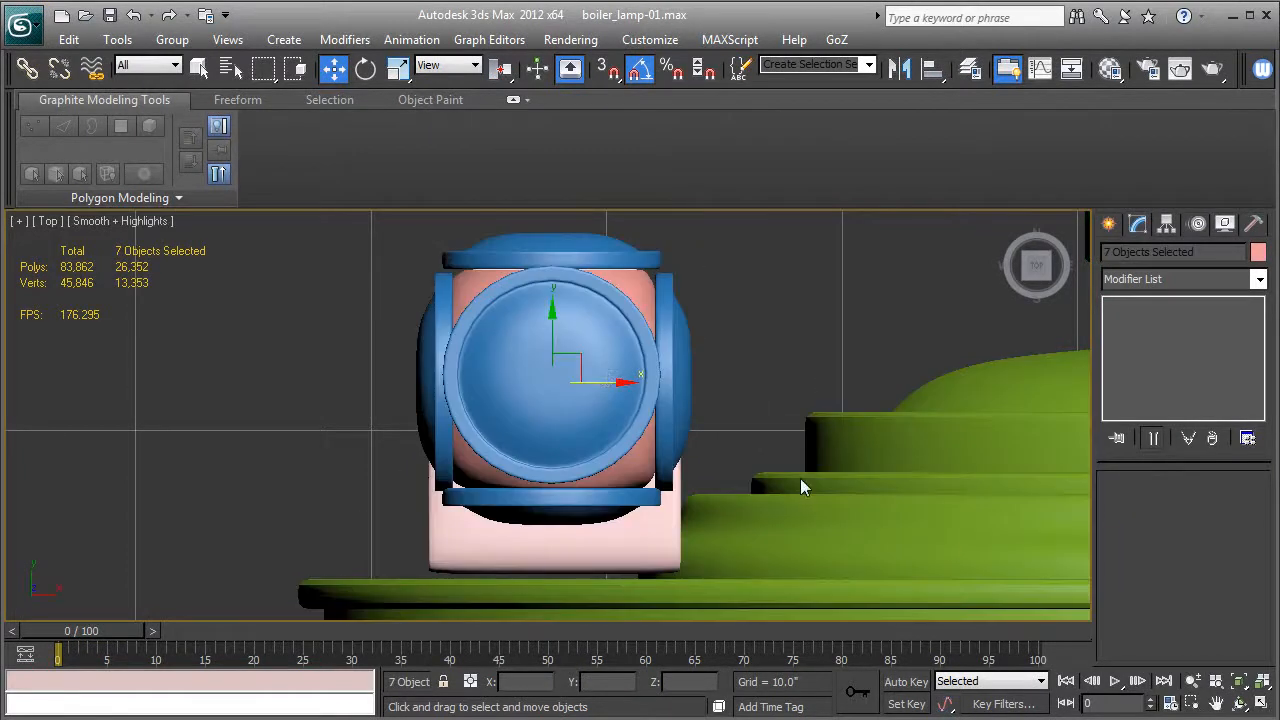
left_click_drag(554, 325, 547, 334)
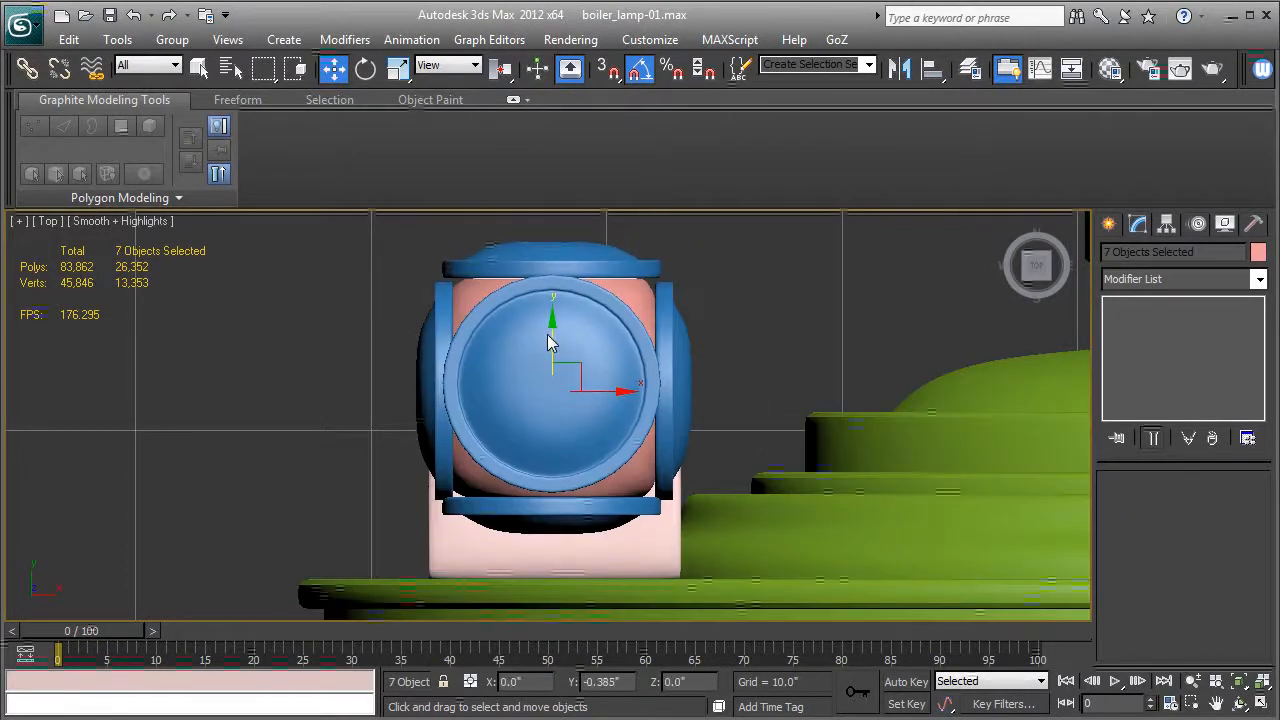
Clone the lamp and bracket along X to the opposite side of the boiler front as one Instance copy.
key("p")
middle_click_drag(504, 471, 760, 397, "alt")
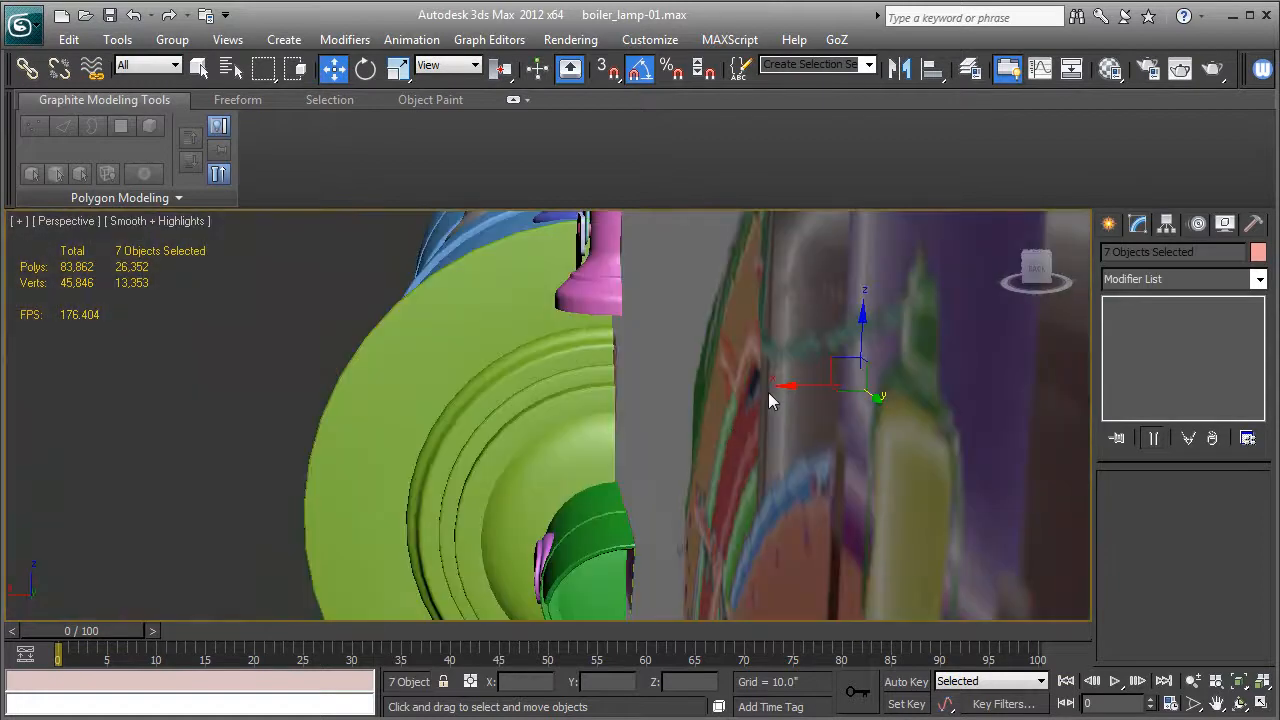
left_click_drag(792, 387, 302, 377, "shift")
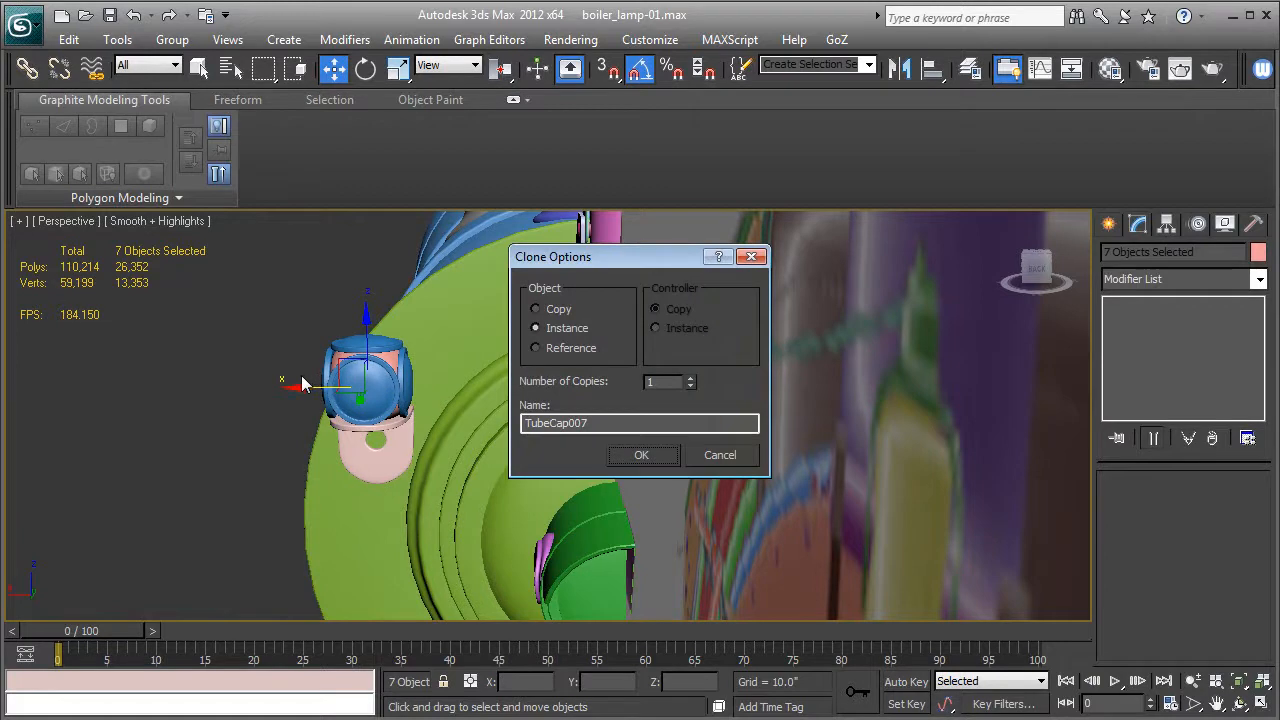
left_click(624, 458)
mouse_move(674, 465)
middle_mouse_down("alt")
mouse_move(719, 428)
mouse_move(755, 465)
mouse_move(801, 461)
mouse_move(680, 488)
mouse_move(628, 481)
middle_mouse_up("alt")
scroll(629, 464, "down", 8)
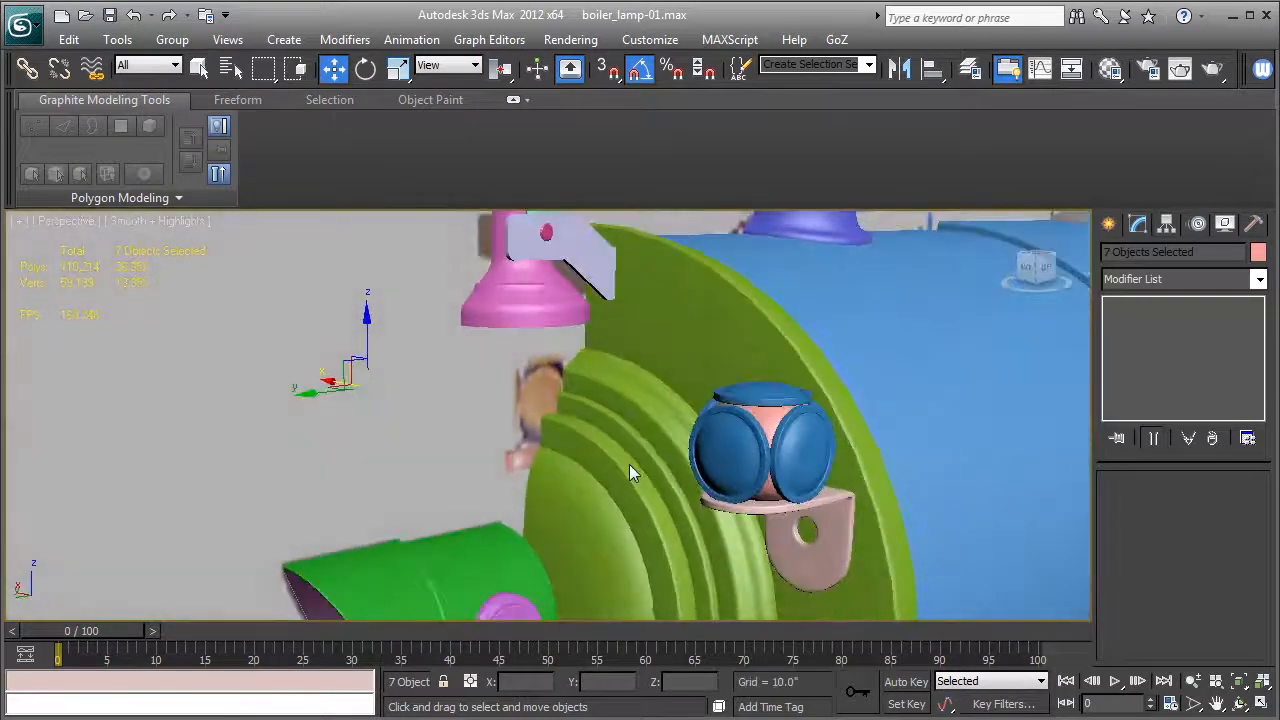
Hide the Blueprints layer and deselect the lamp parts to view the complete boiler from the front and side.
scroll(638, 457, "down", 2)
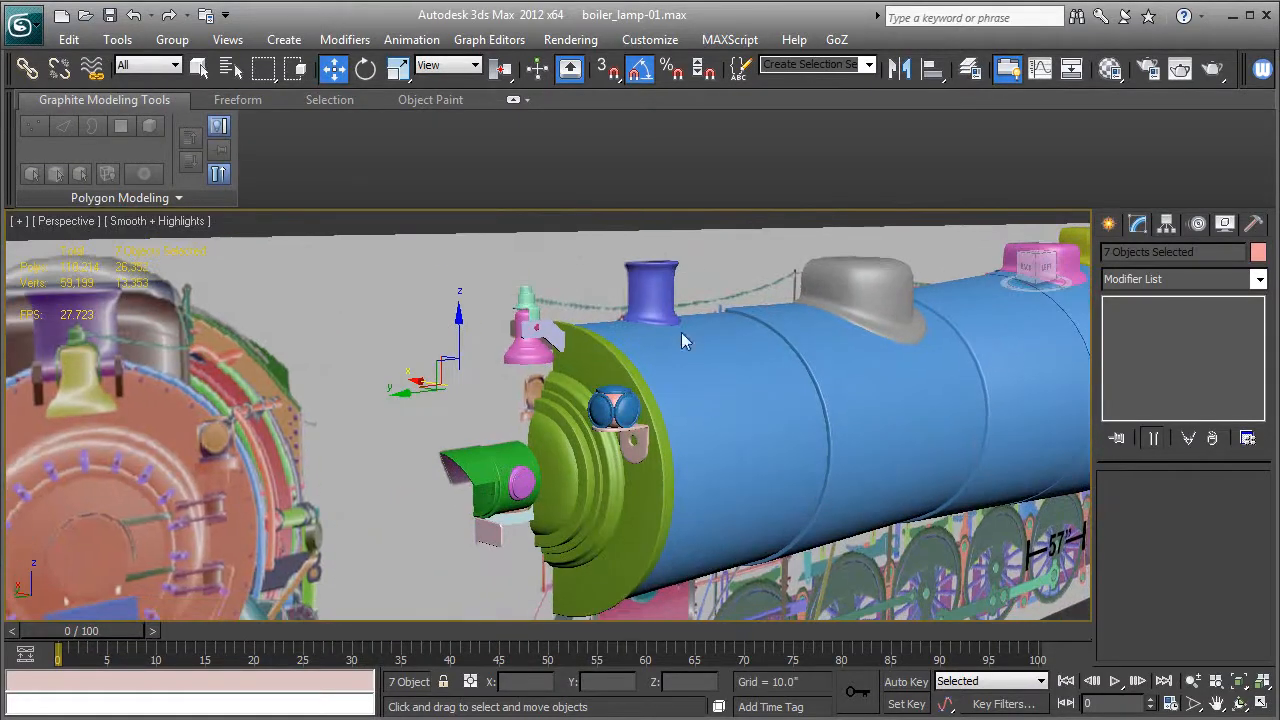
left_click(970, 68)
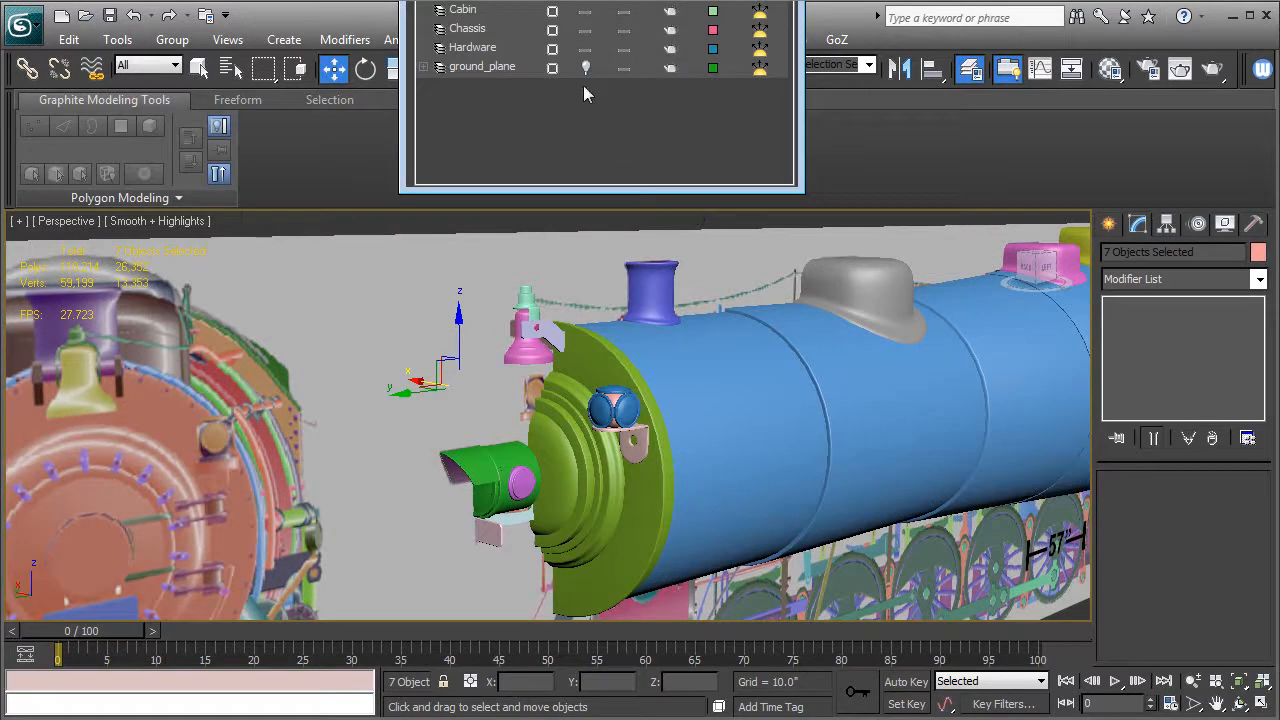
left_click(586, 2)
middle_click_drag(610, 411, 603, 457, "alt")
scroll(570, 456, "up", 4)
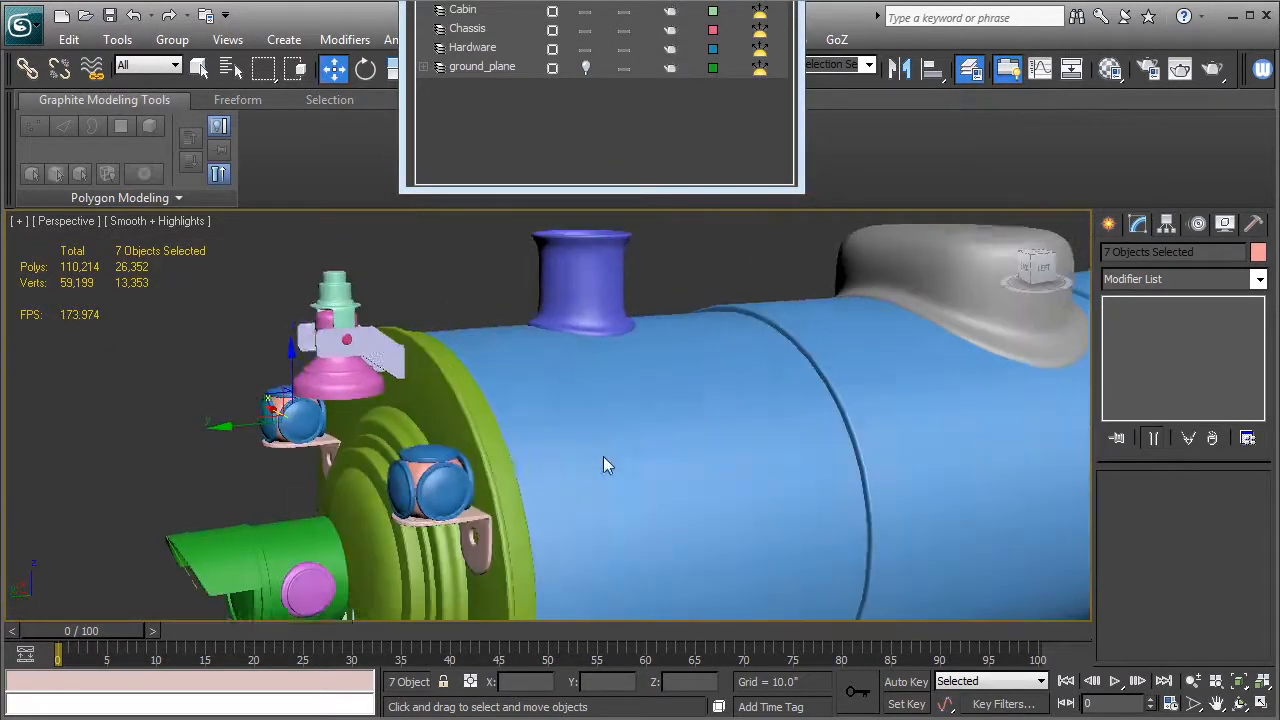
left_click(130, 394)
mouse_move(295, 489)
middle_mouse_down("alt")
mouse_move(534, 476)
mouse_move(548, 462)
mouse_move(460, 455)
mouse_move(273, 485)
mouse_move(478, 478)
mouse_move(733, 518)
mouse_move(575, 498)
mouse_move(678, 481)
mouse_move(289, 494)
middle_mouse_up("alt")
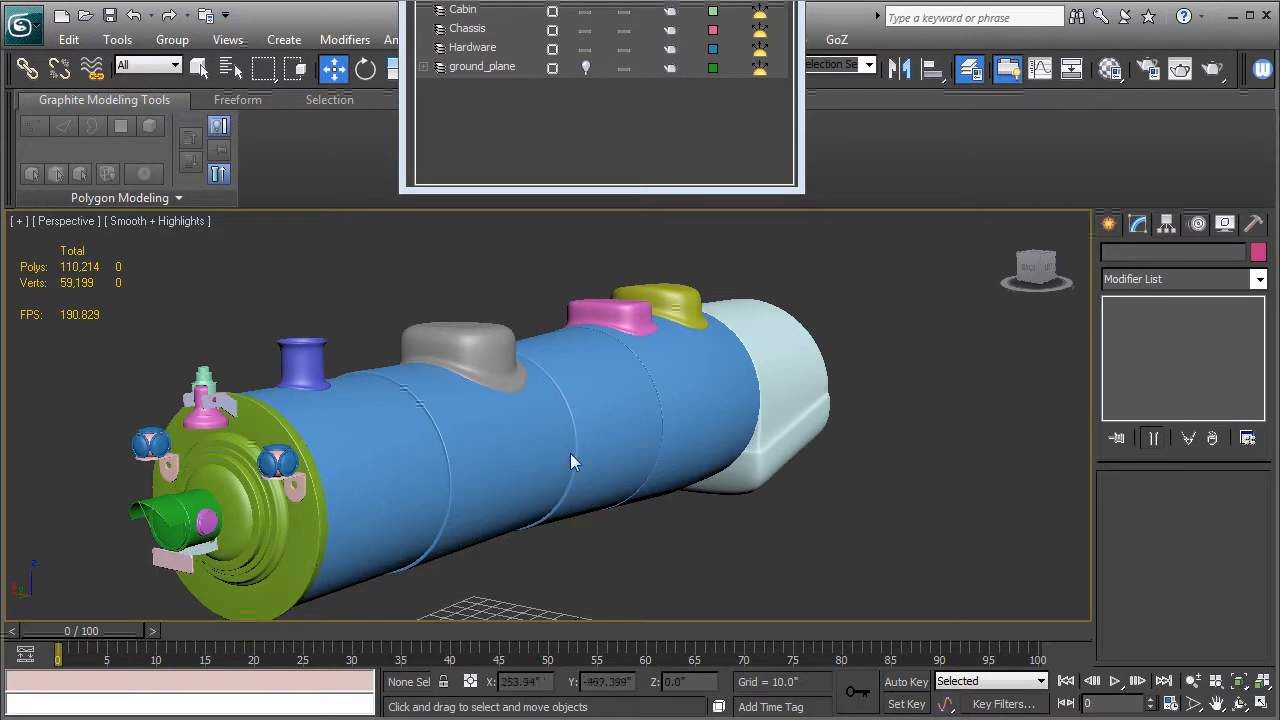
middle_click_drag(628, 494, 656, 484, "alt")
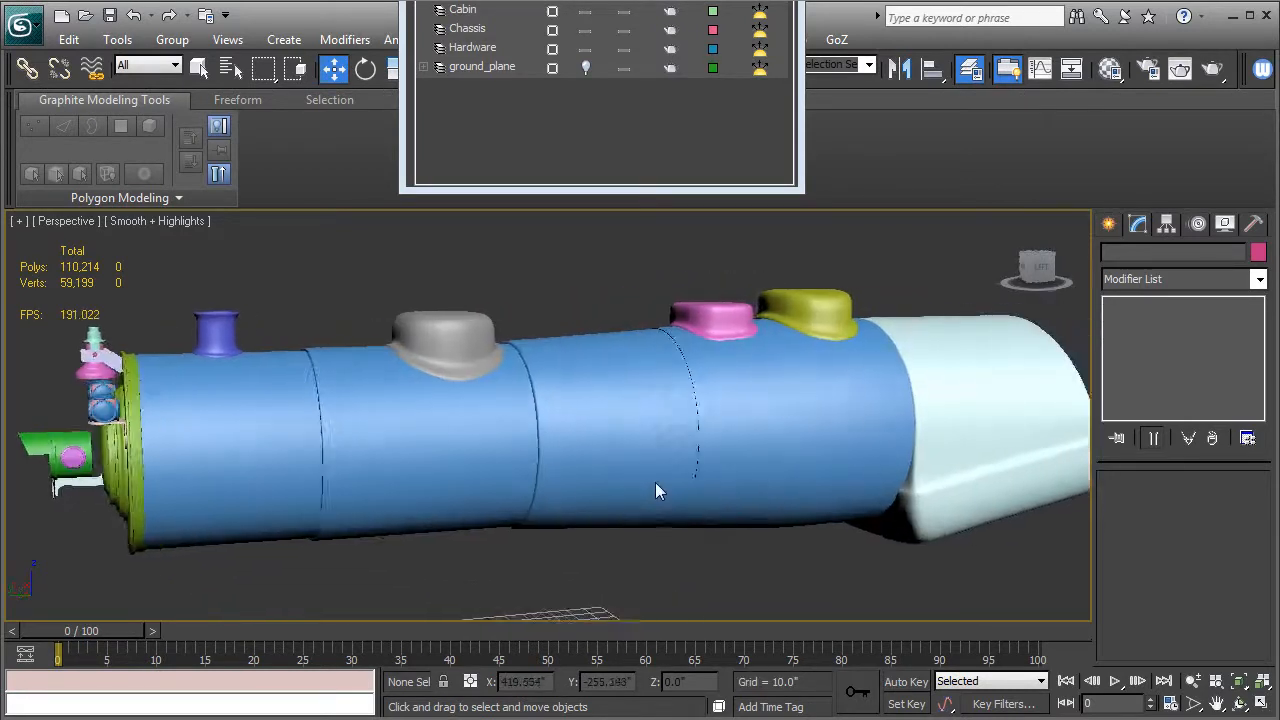
scroll(655, 482, "down", 3)
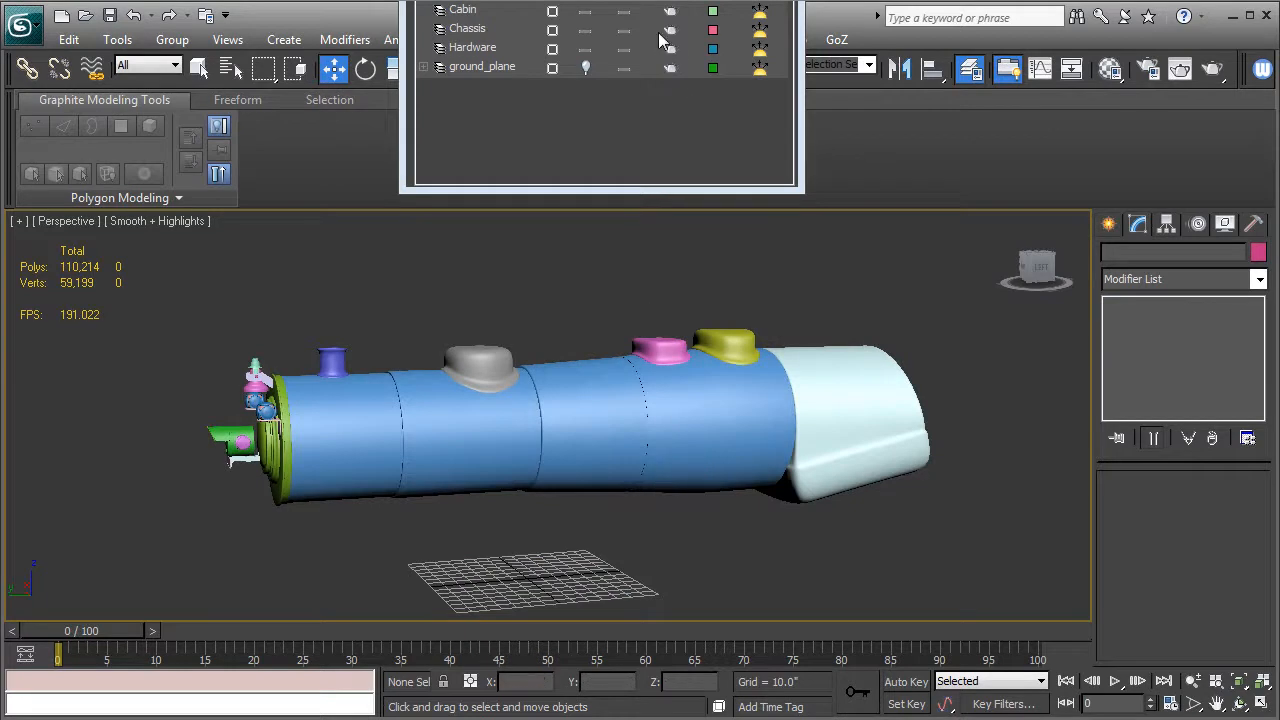
Move the layer manager clear of the main toolbar, then select all boiler objects and display their edged faces.
left_click_drag(600, 0, 1260, 0)
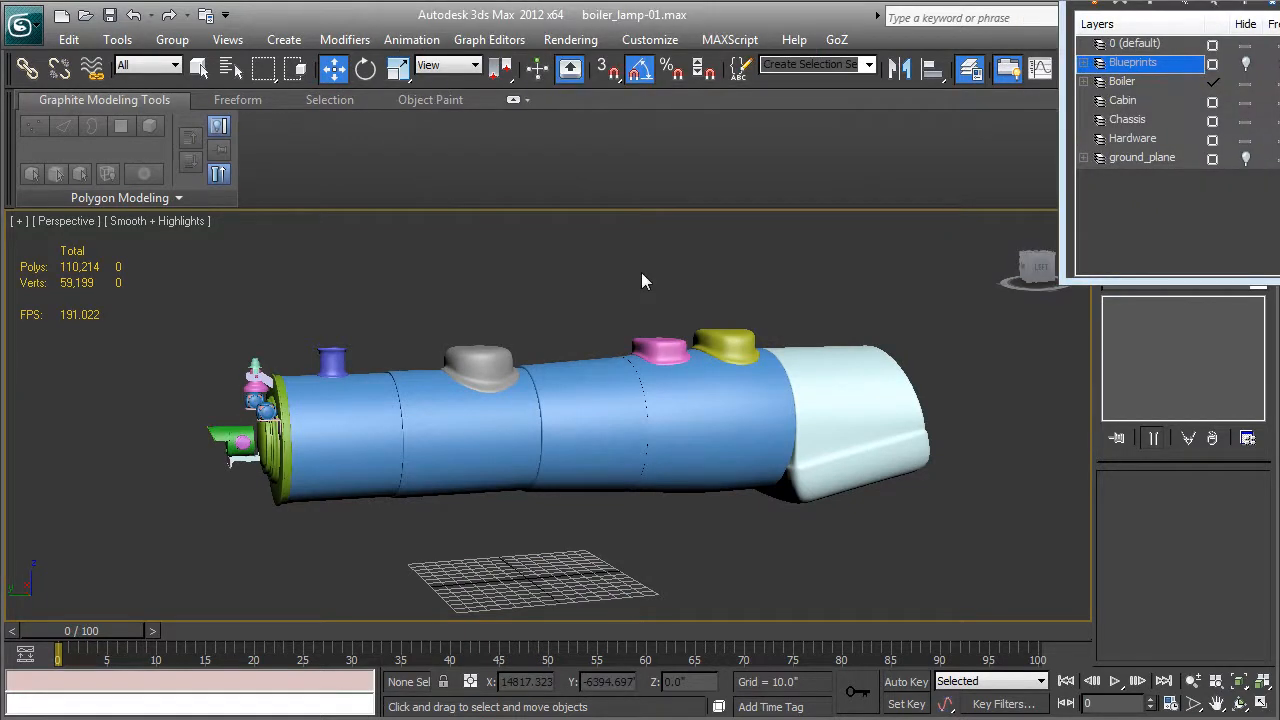
key("ctrl+a")
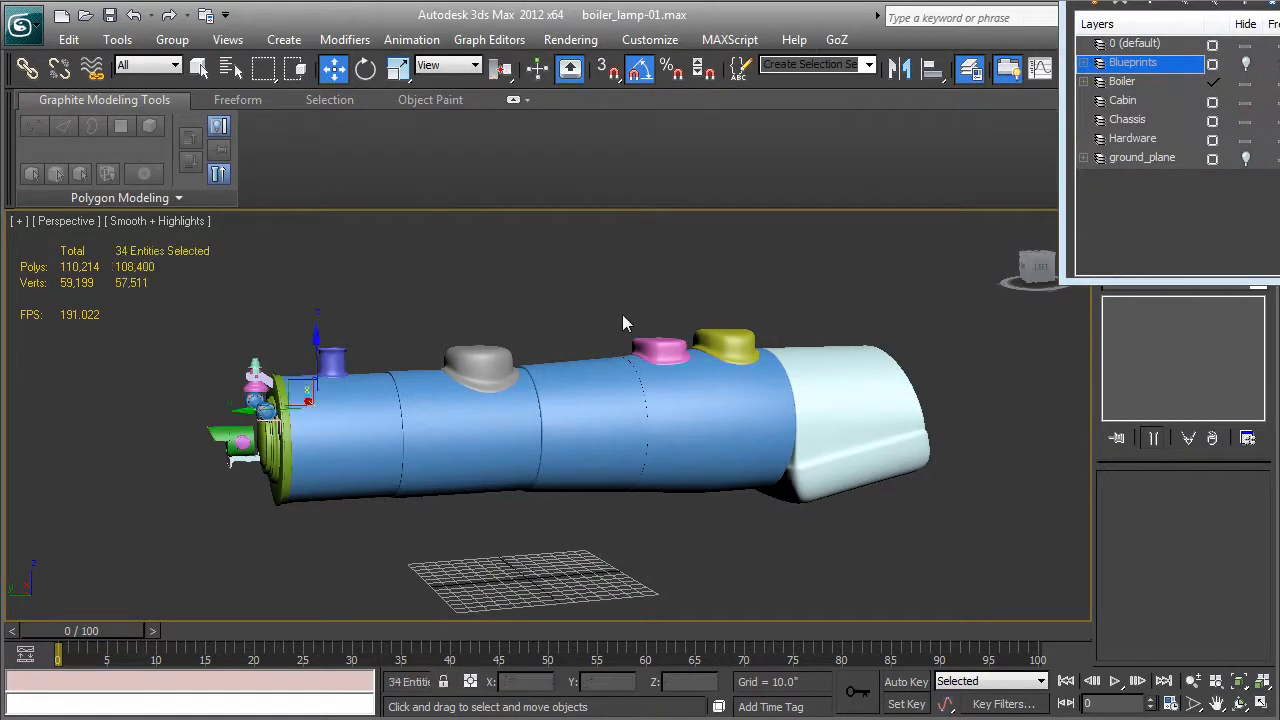
key("F4")
middle_click_drag(622, 314, 637, 339)
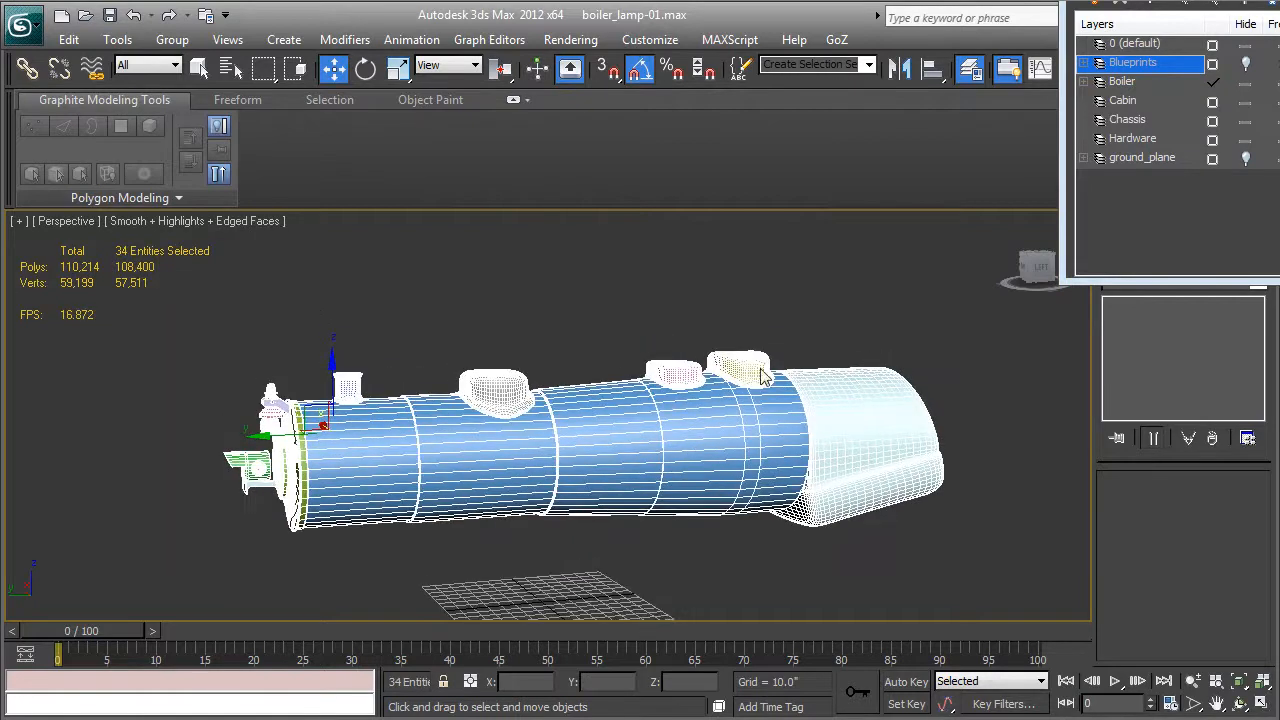
Save the selected objects as the named selection set Boiler_parts, deselect everything, and reselect them through that set.
left_click(836, 66)
type("Boiler_parts")
left_click(814, 269)
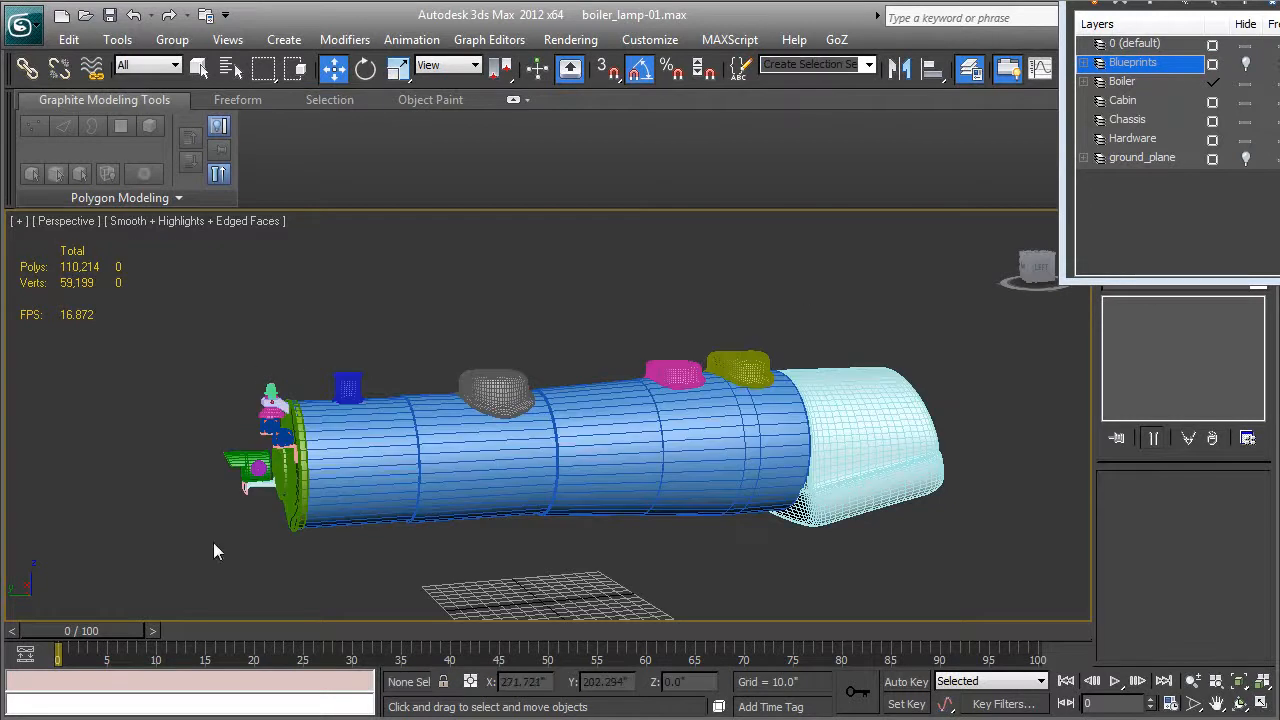
left_click(870, 66)
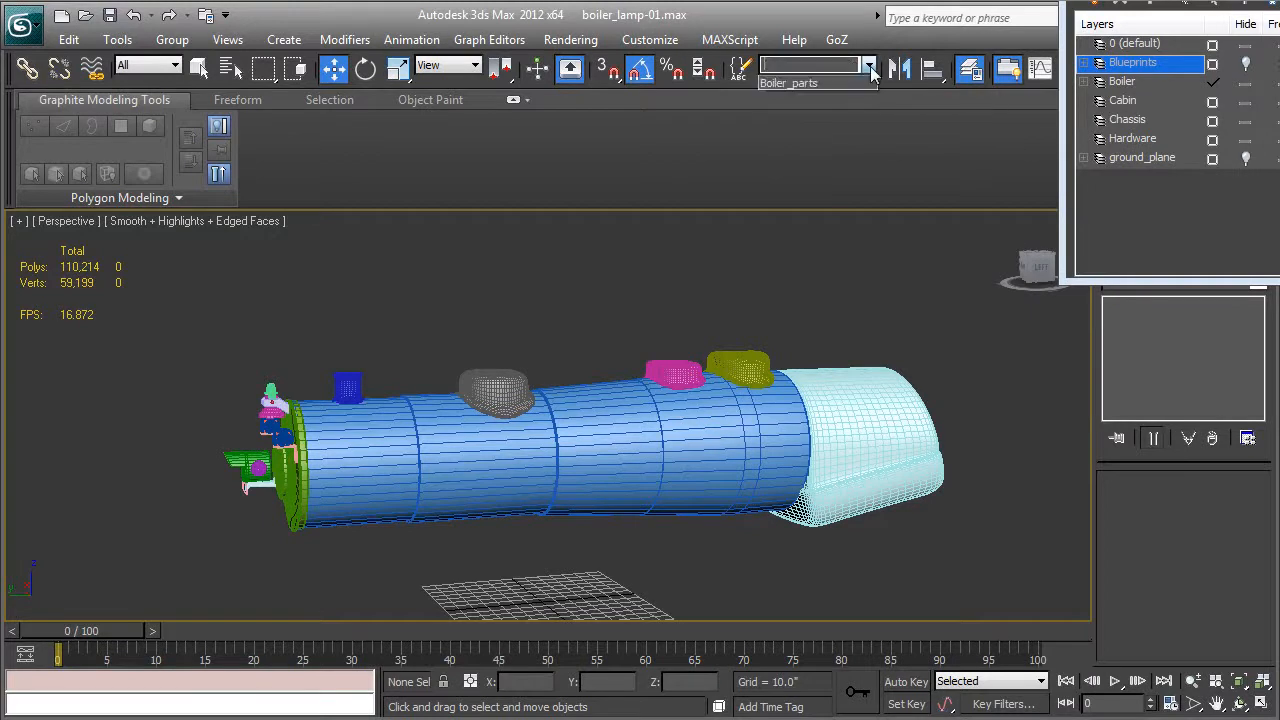
left_click(799, 86)
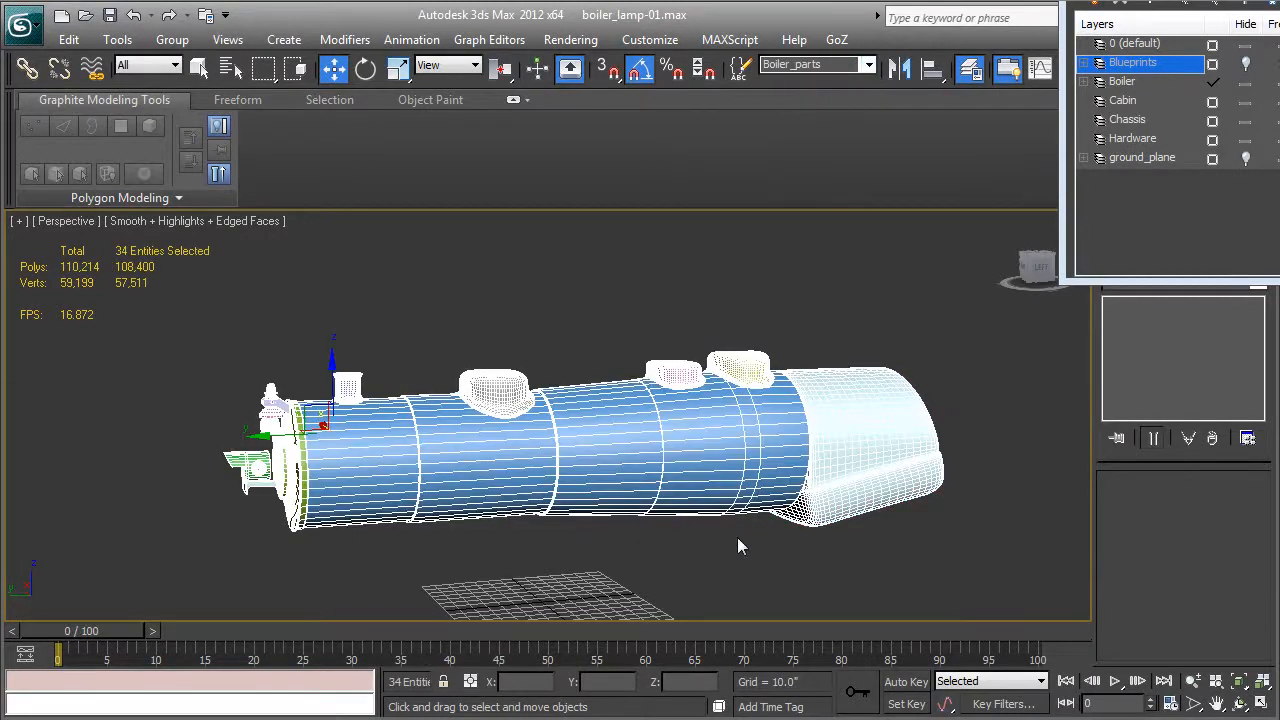
Toggle the Boiler layer's visibility off and on to check which objects it contains, leaving the layer shown.
left_click(1125, 82)
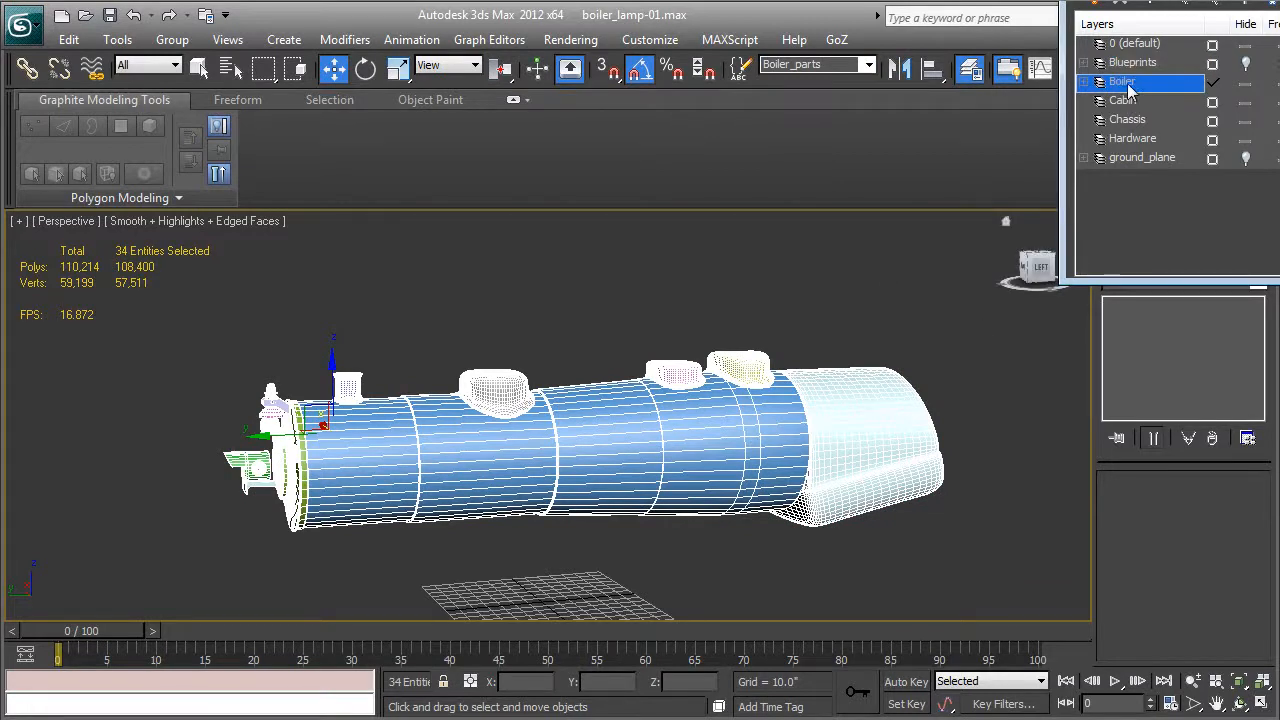
left_click(1246, 84)
left_click(1246, 84)
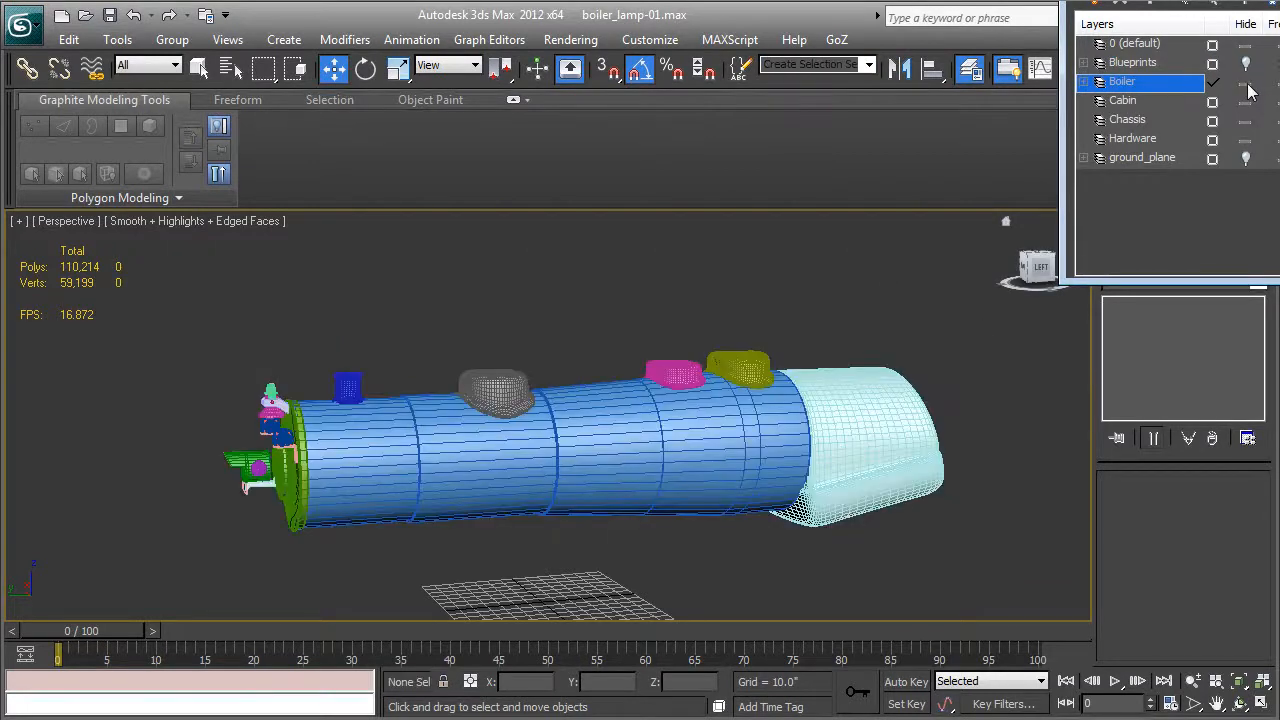
left_click(1246, 85)
left_click(1246, 85)
left_click_drag(1215, 8, 860, 120)
left_click(897, 223)
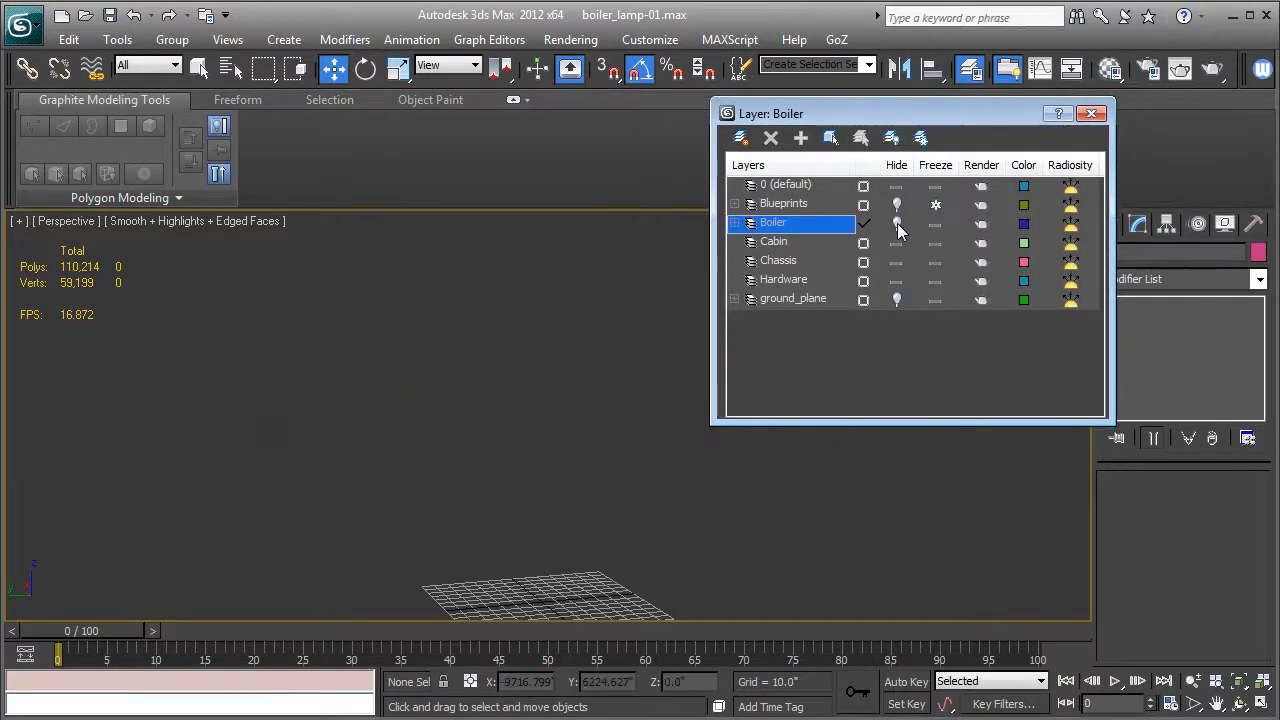
left_click(897, 223)
left_click(897, 223)
left_click(897, 223)
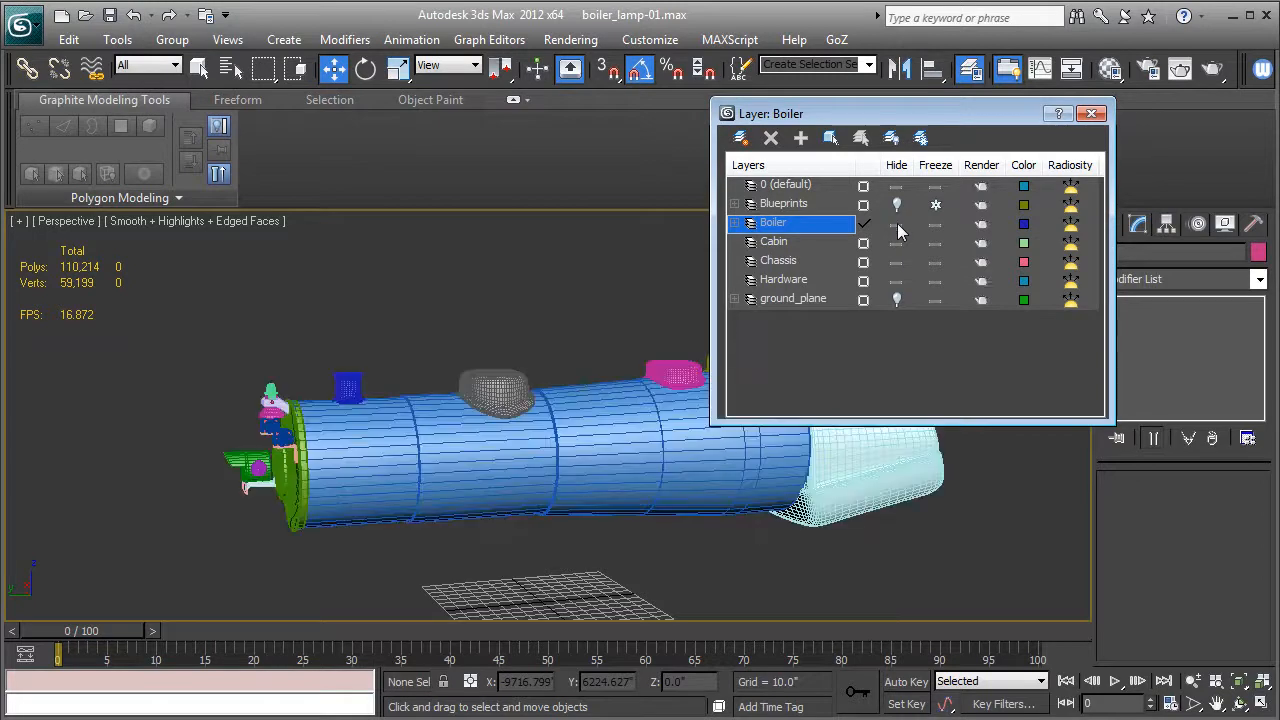